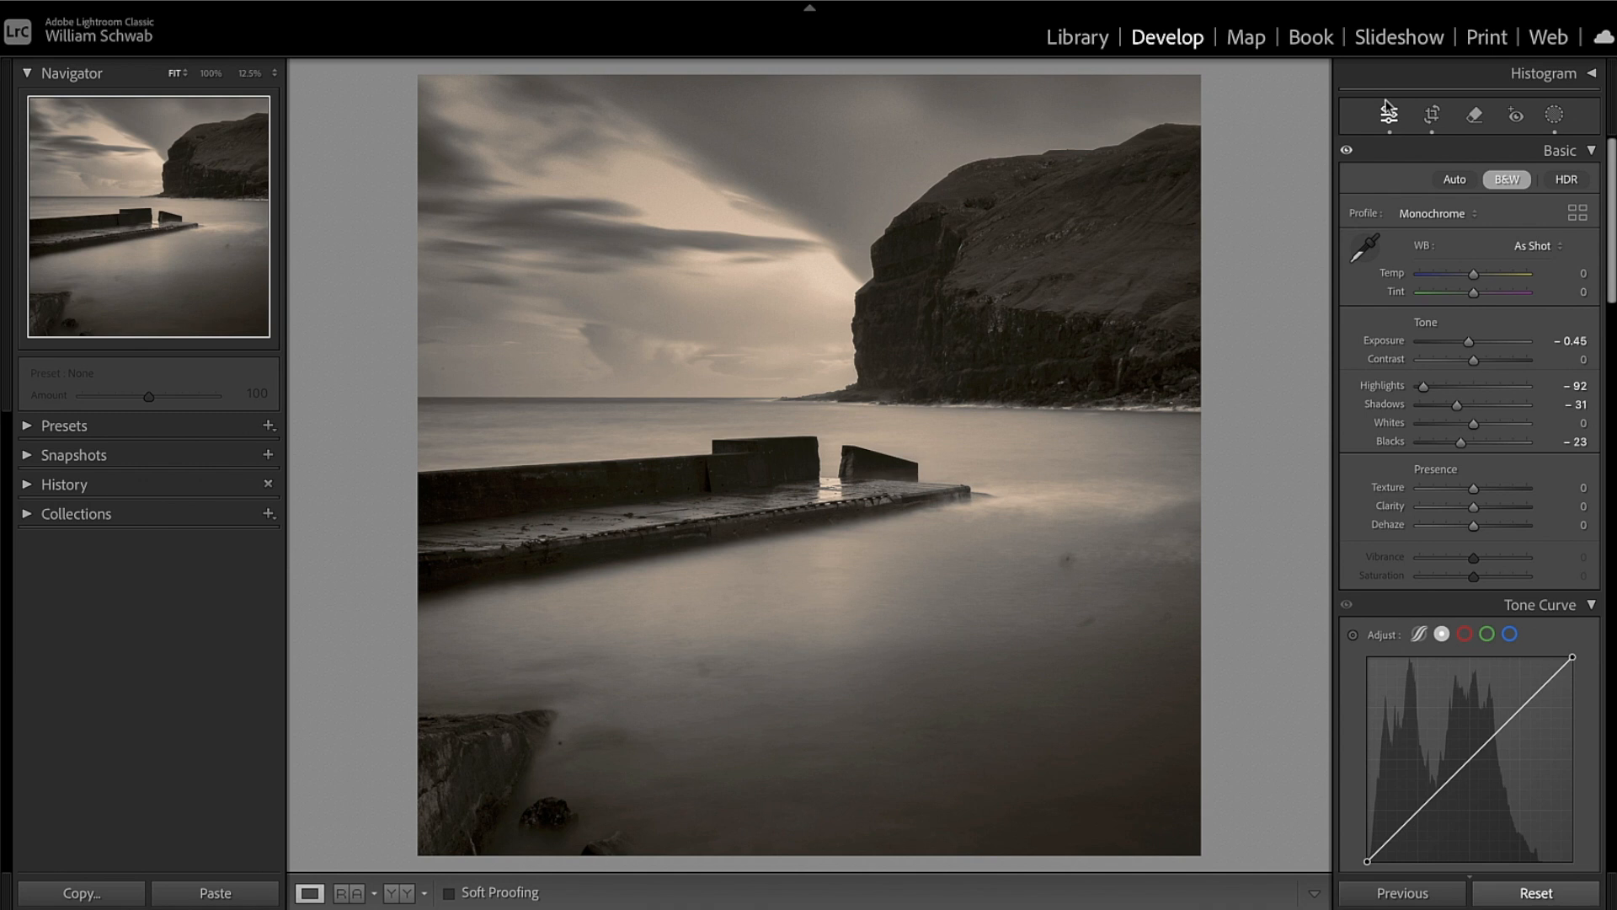
Step: Reset all of the photo's develop adjustments and constrain its crop to a 1 x 1 aspect ratio
click(1535, 894)
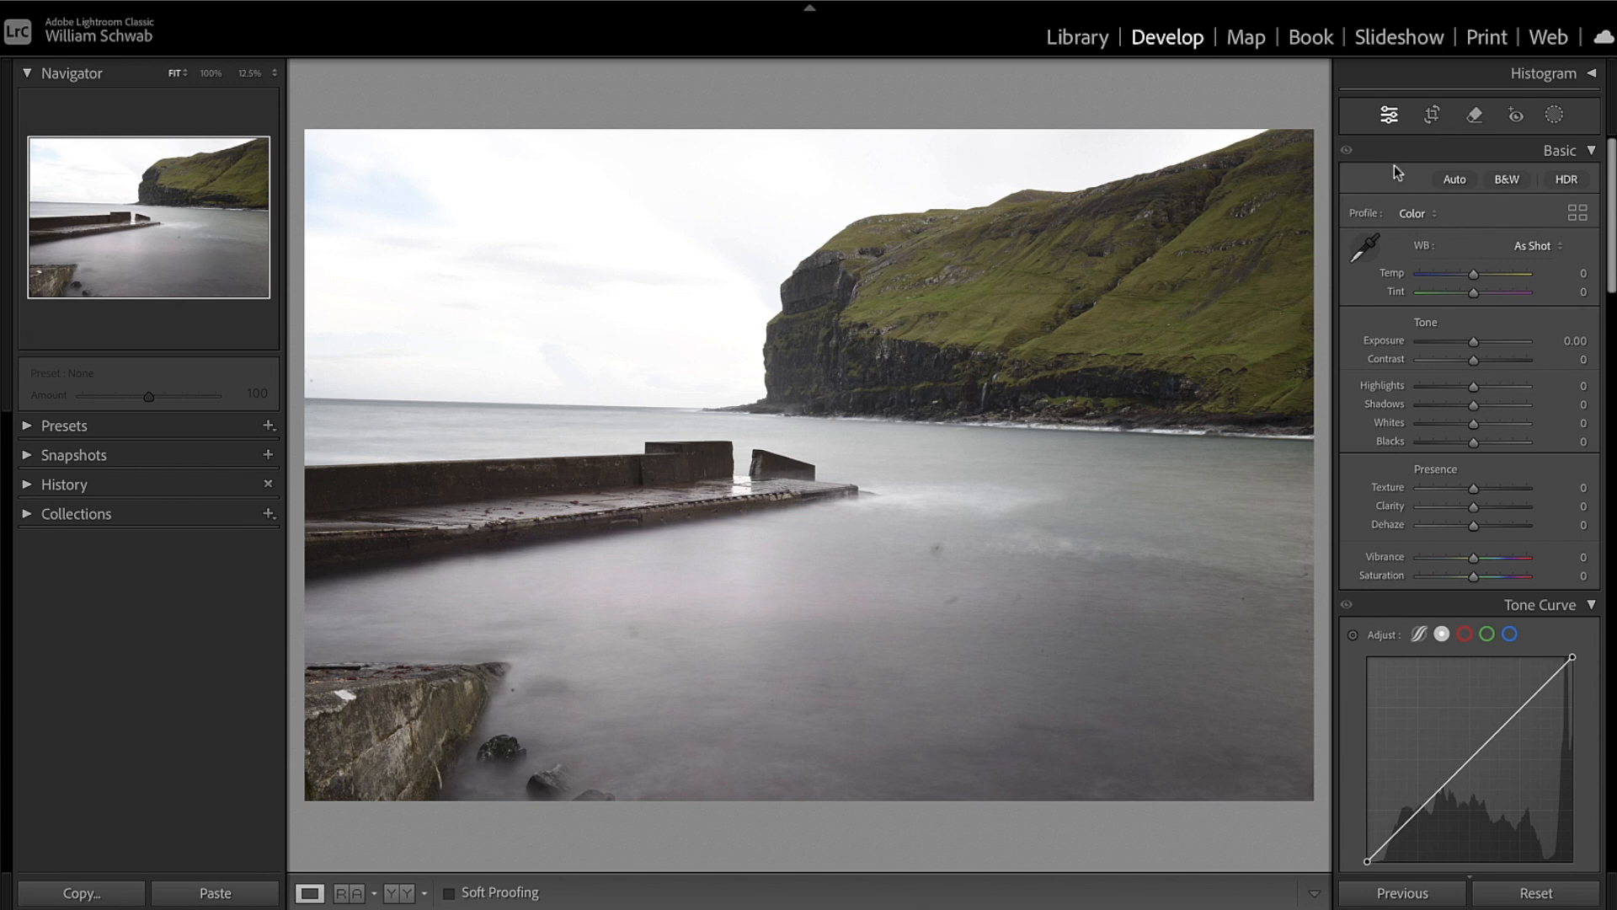
click(1433, 117)
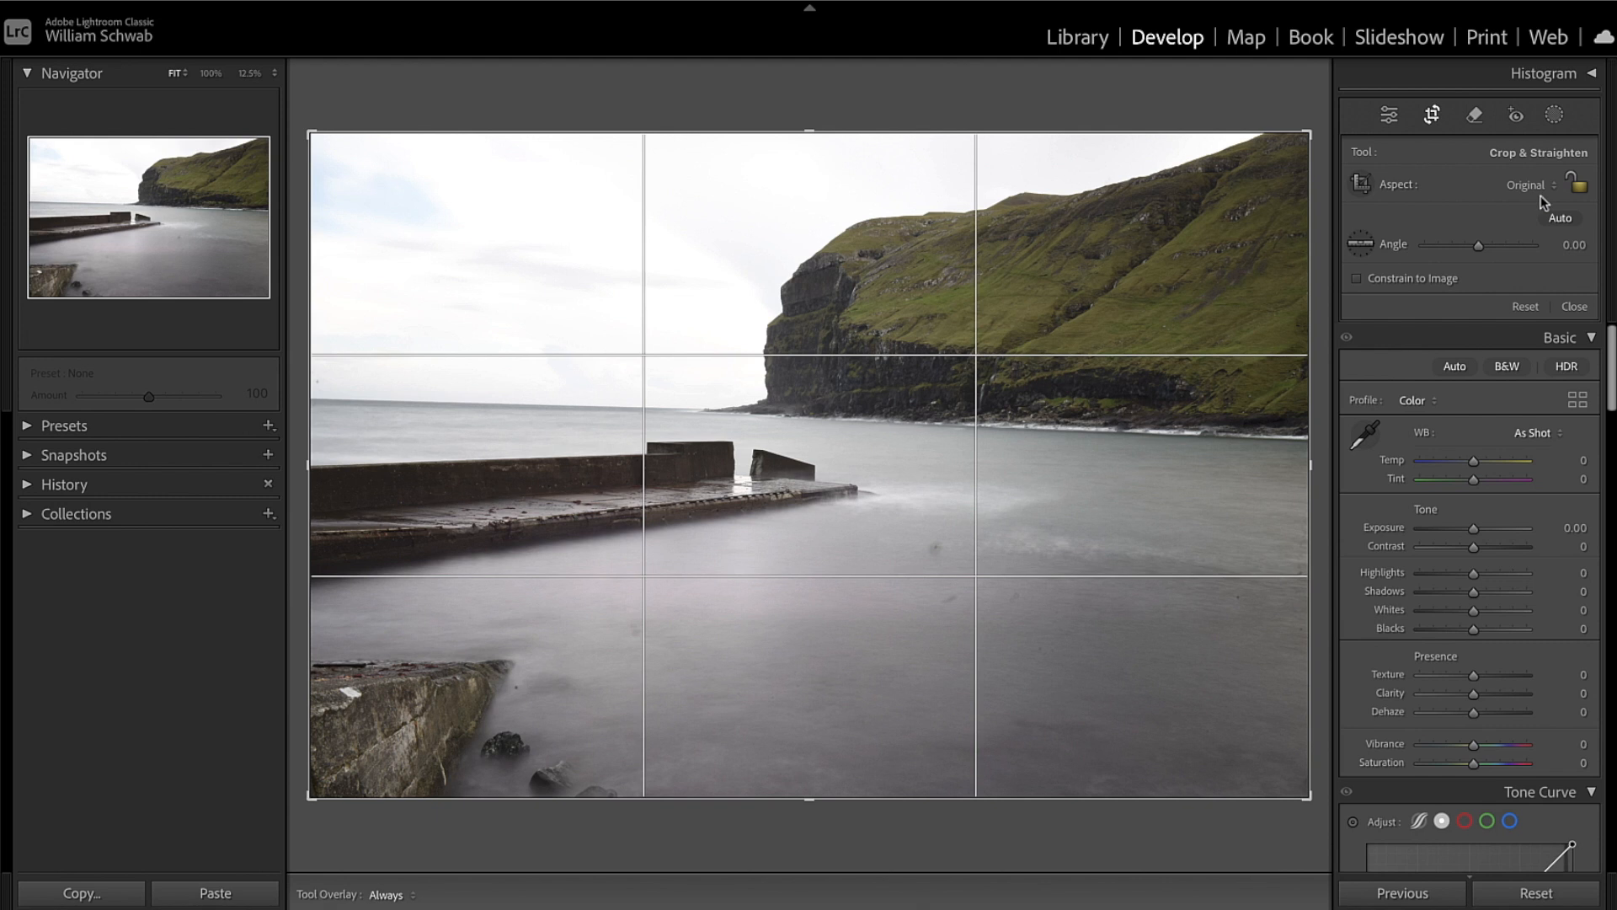
drag(1310, 795, 1053, 635)
drag(1149, 700, 1308, 795)
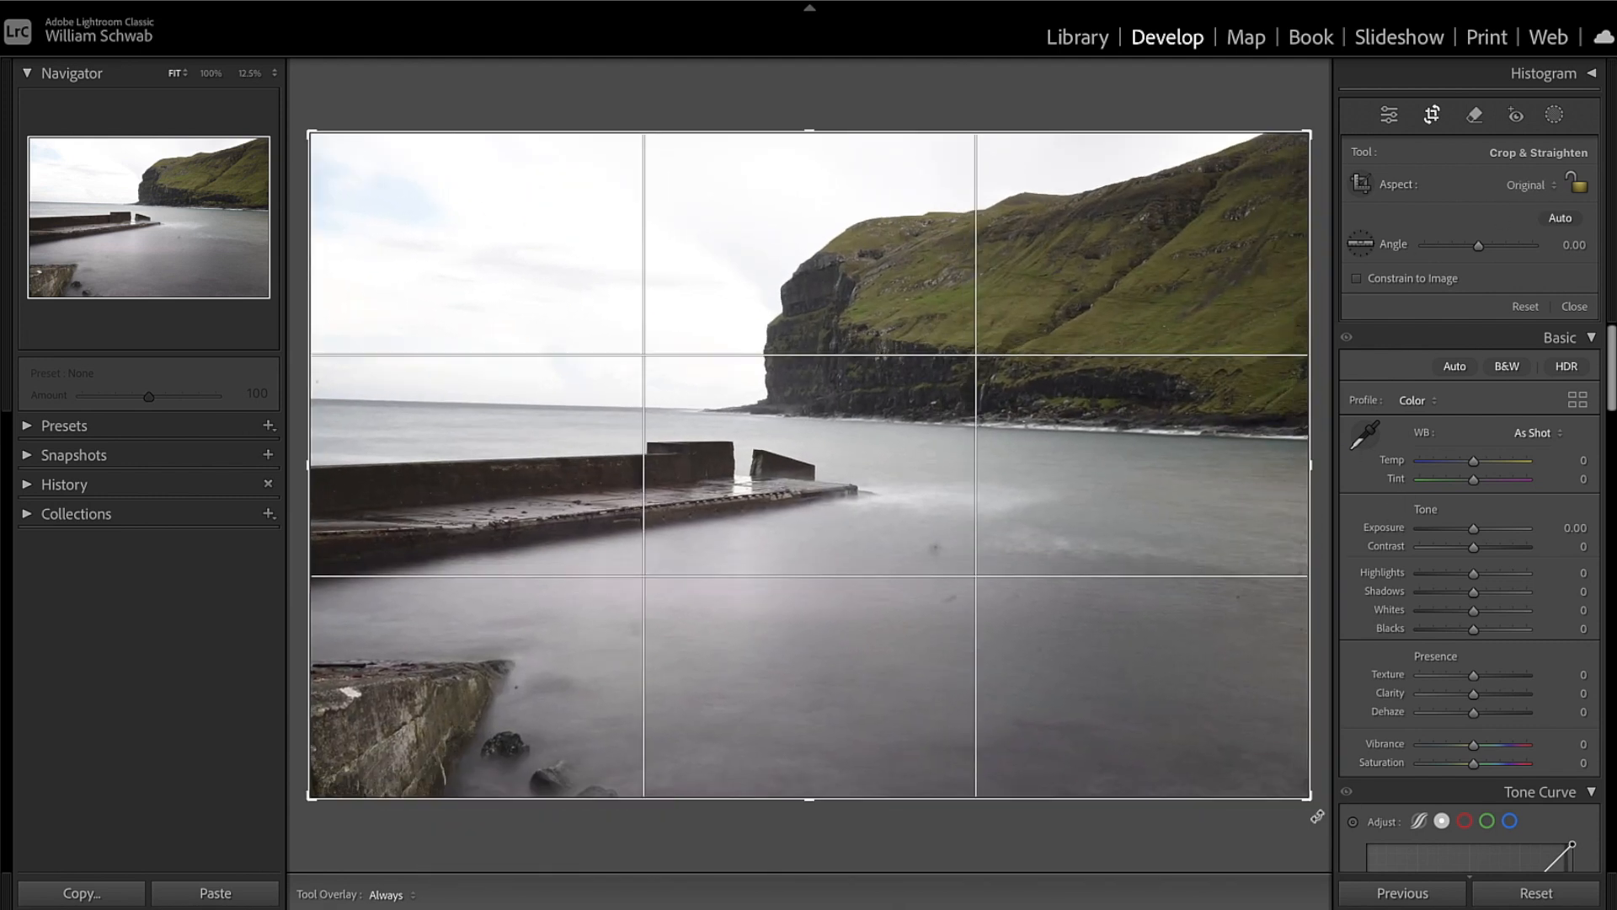
click(1548, 187)
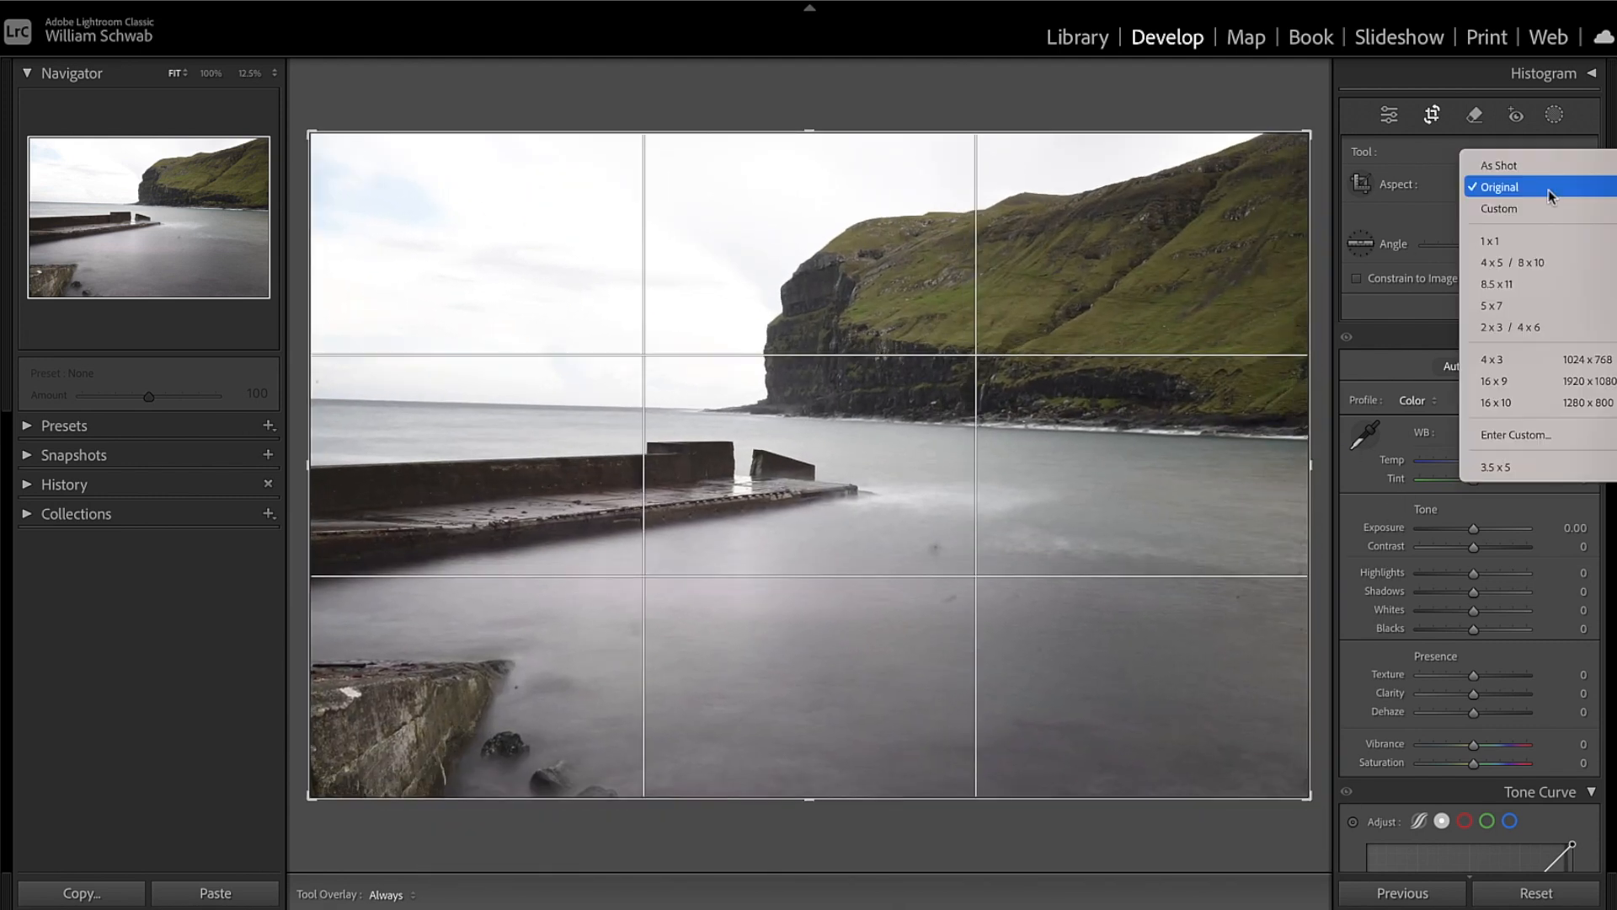
click(1513, 244)
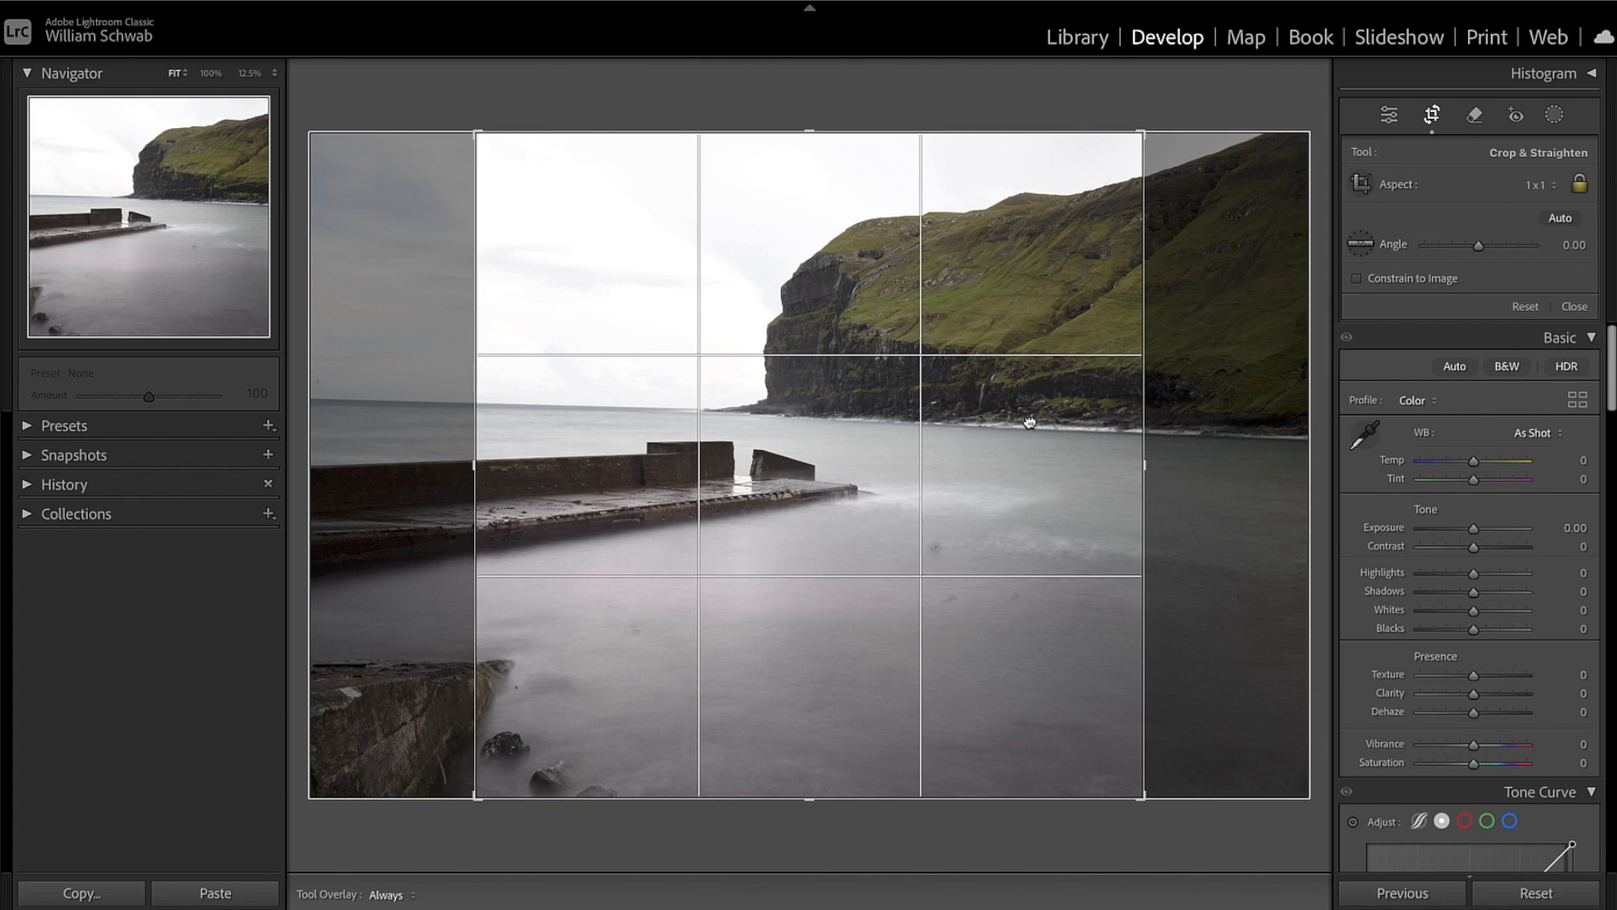
Step: Shift the square crop toward the pier side of the photo, level the horizon with about -1.66 rotation, and apply the crop
drag(1029, 423, 1110, 425)
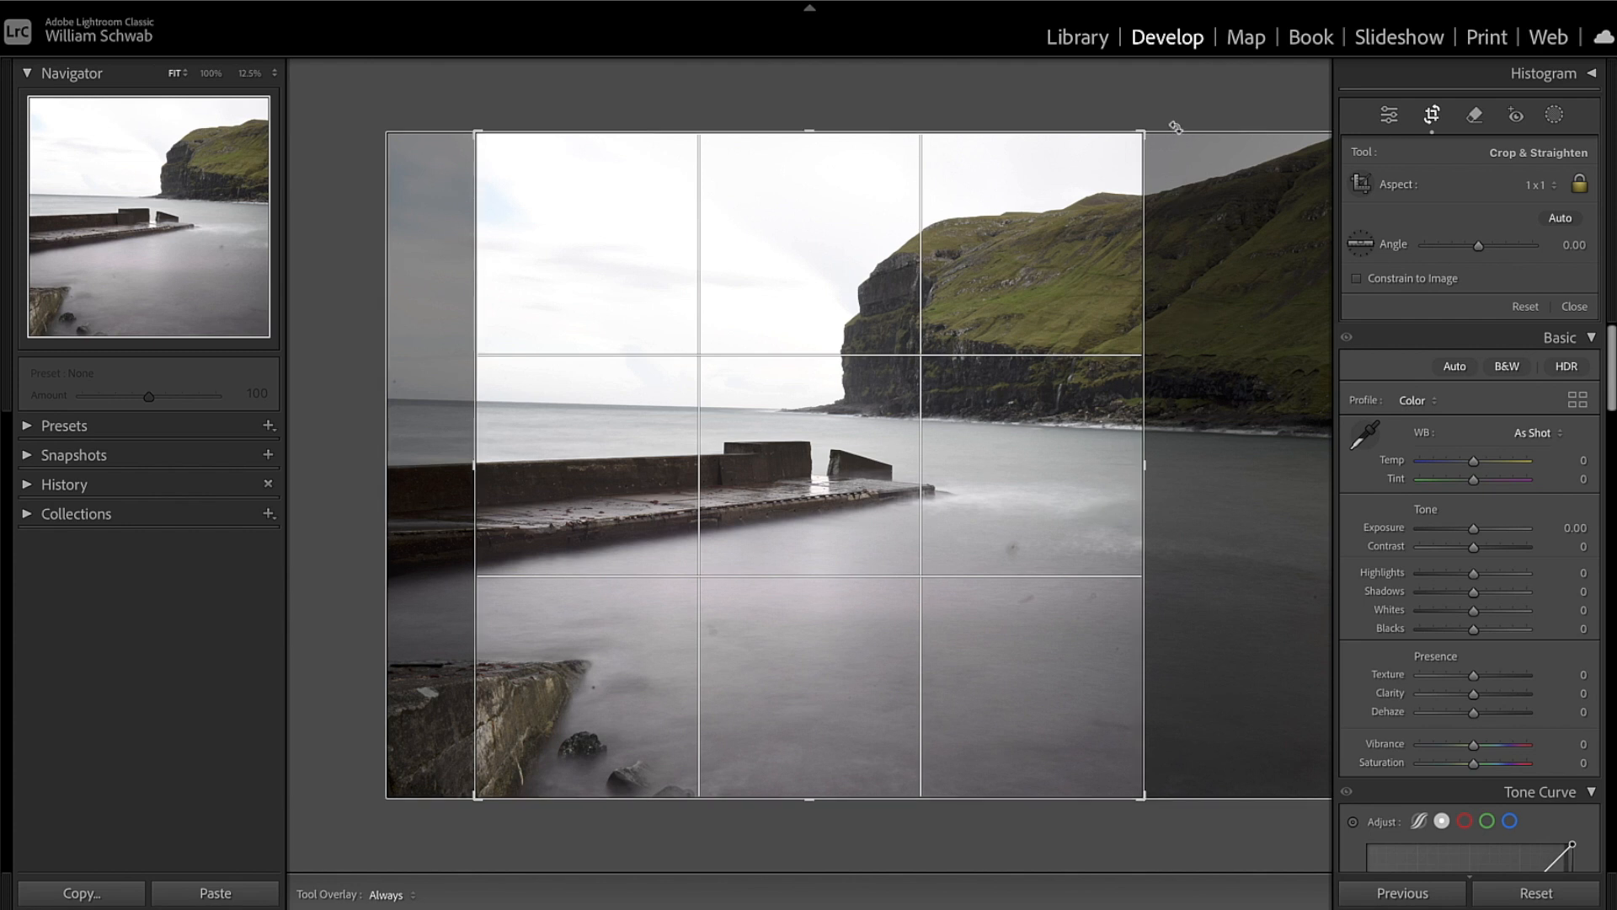
drag(1176, 127, 1167, 110)
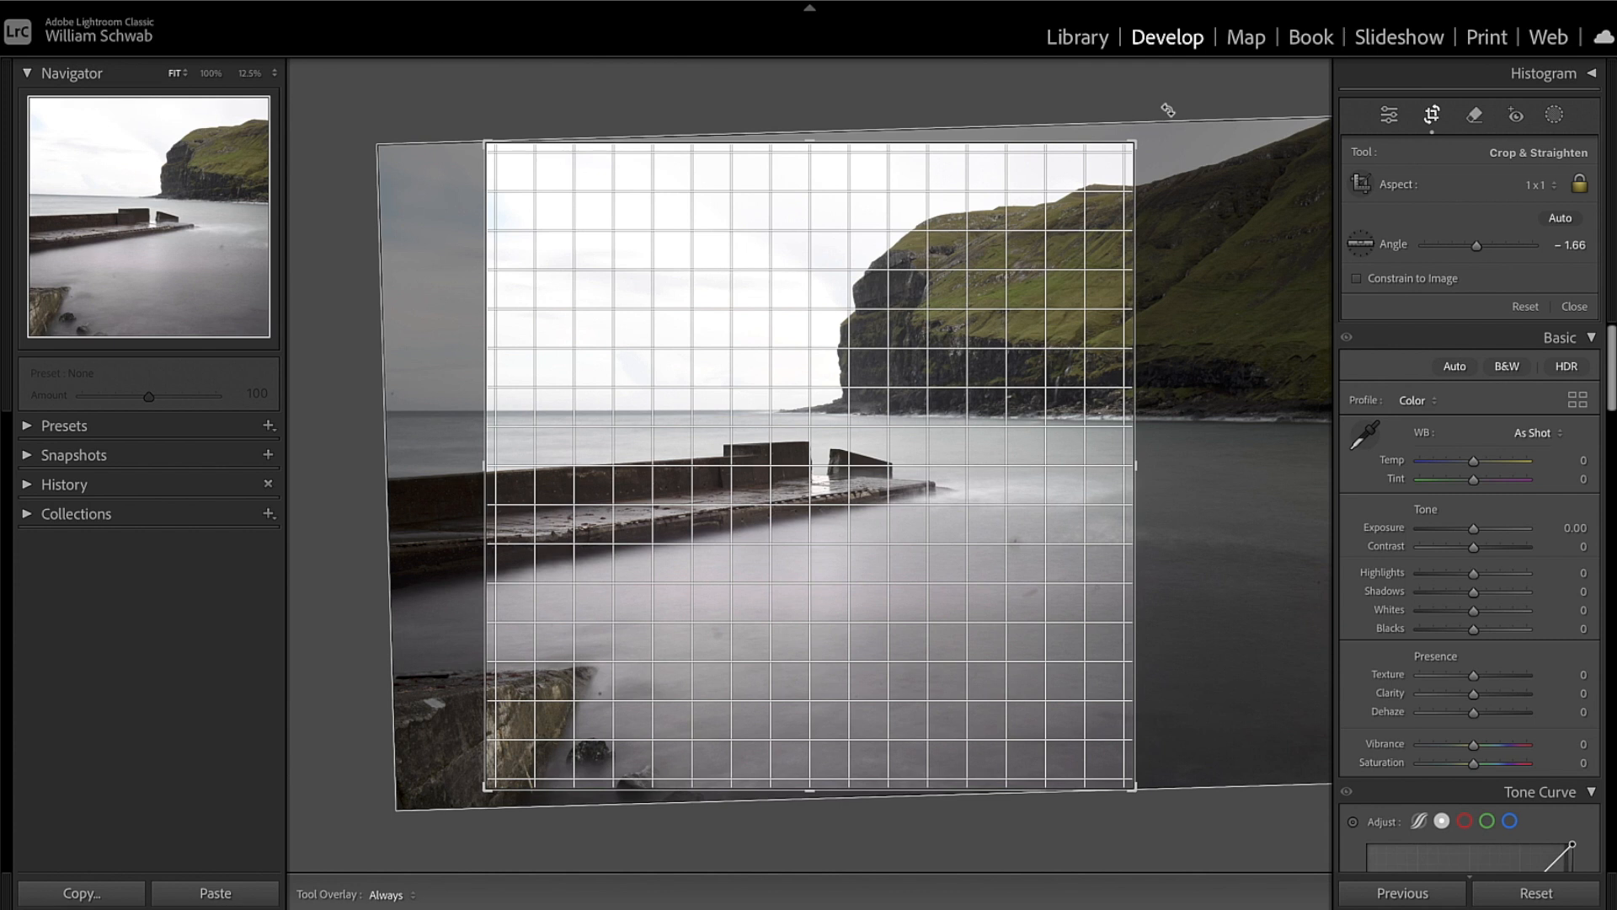
drag(1168, 109, 1167, 110)
key(Return)
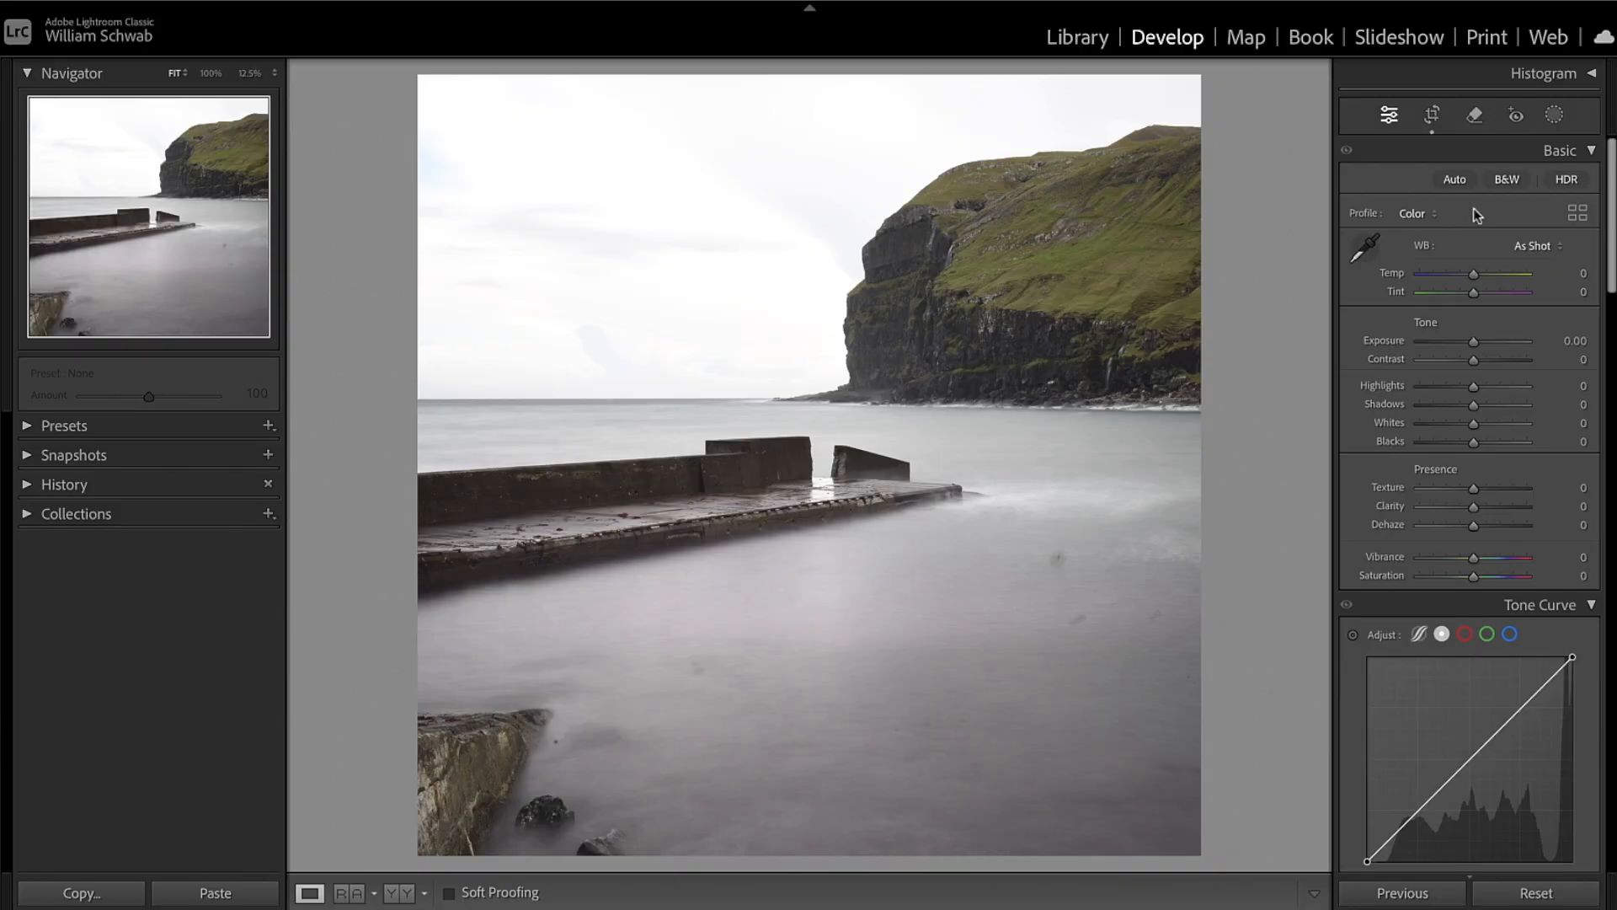
Step: Convert the photo to black and white and set its mix to Orange +18, Green -66, Aqua -36 and Blue -36
click(1510, 182)
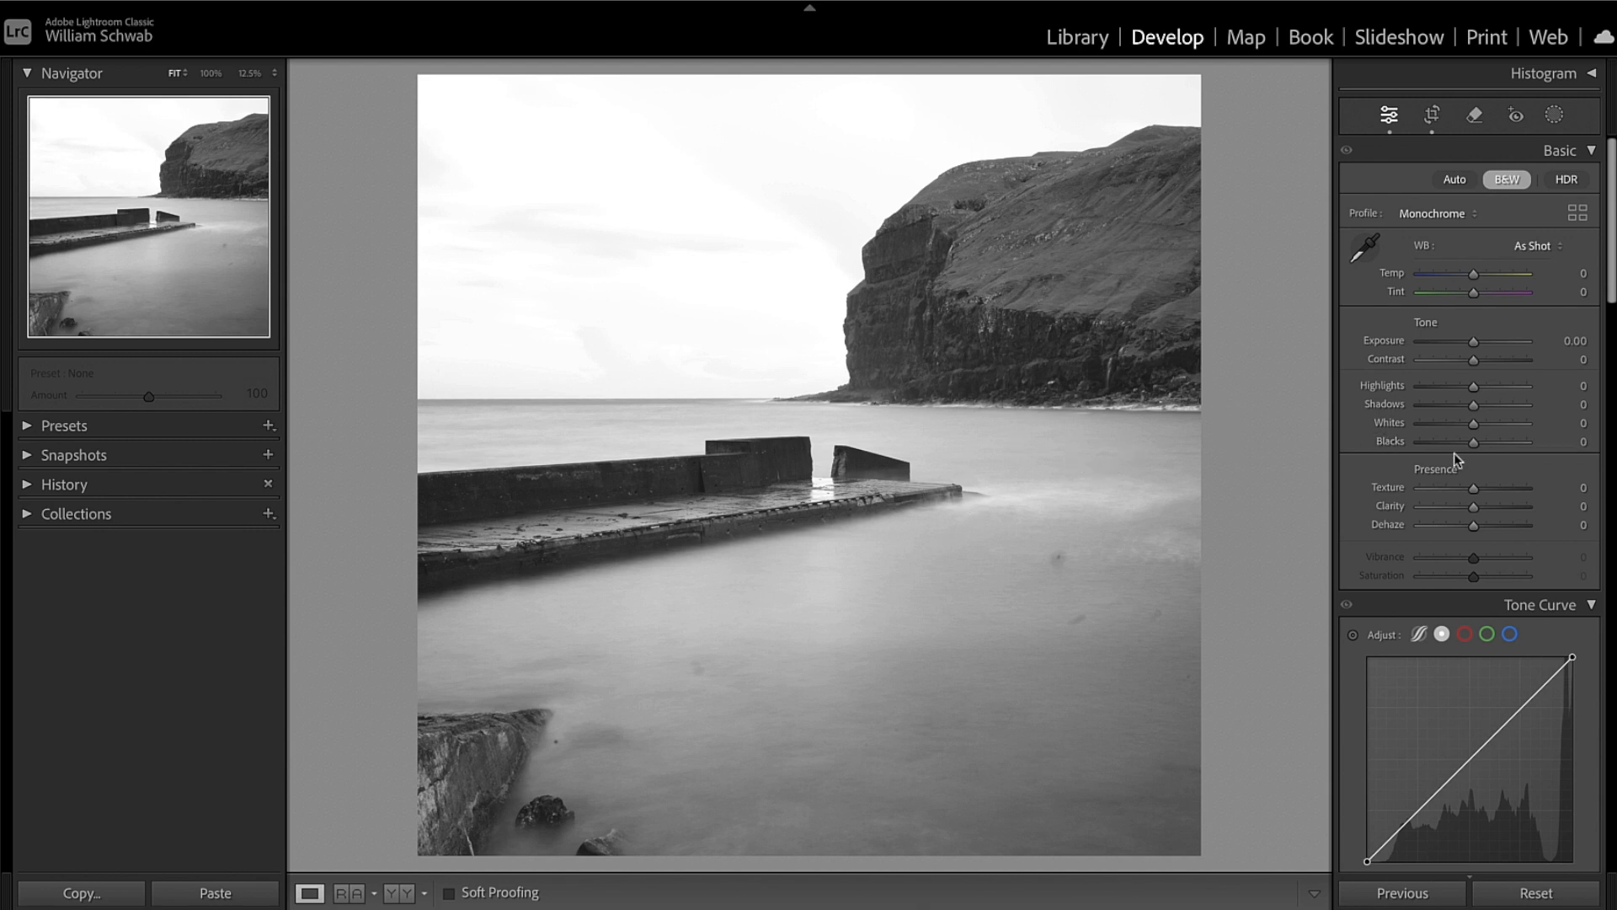
scroll(1506, 486, down, 10)
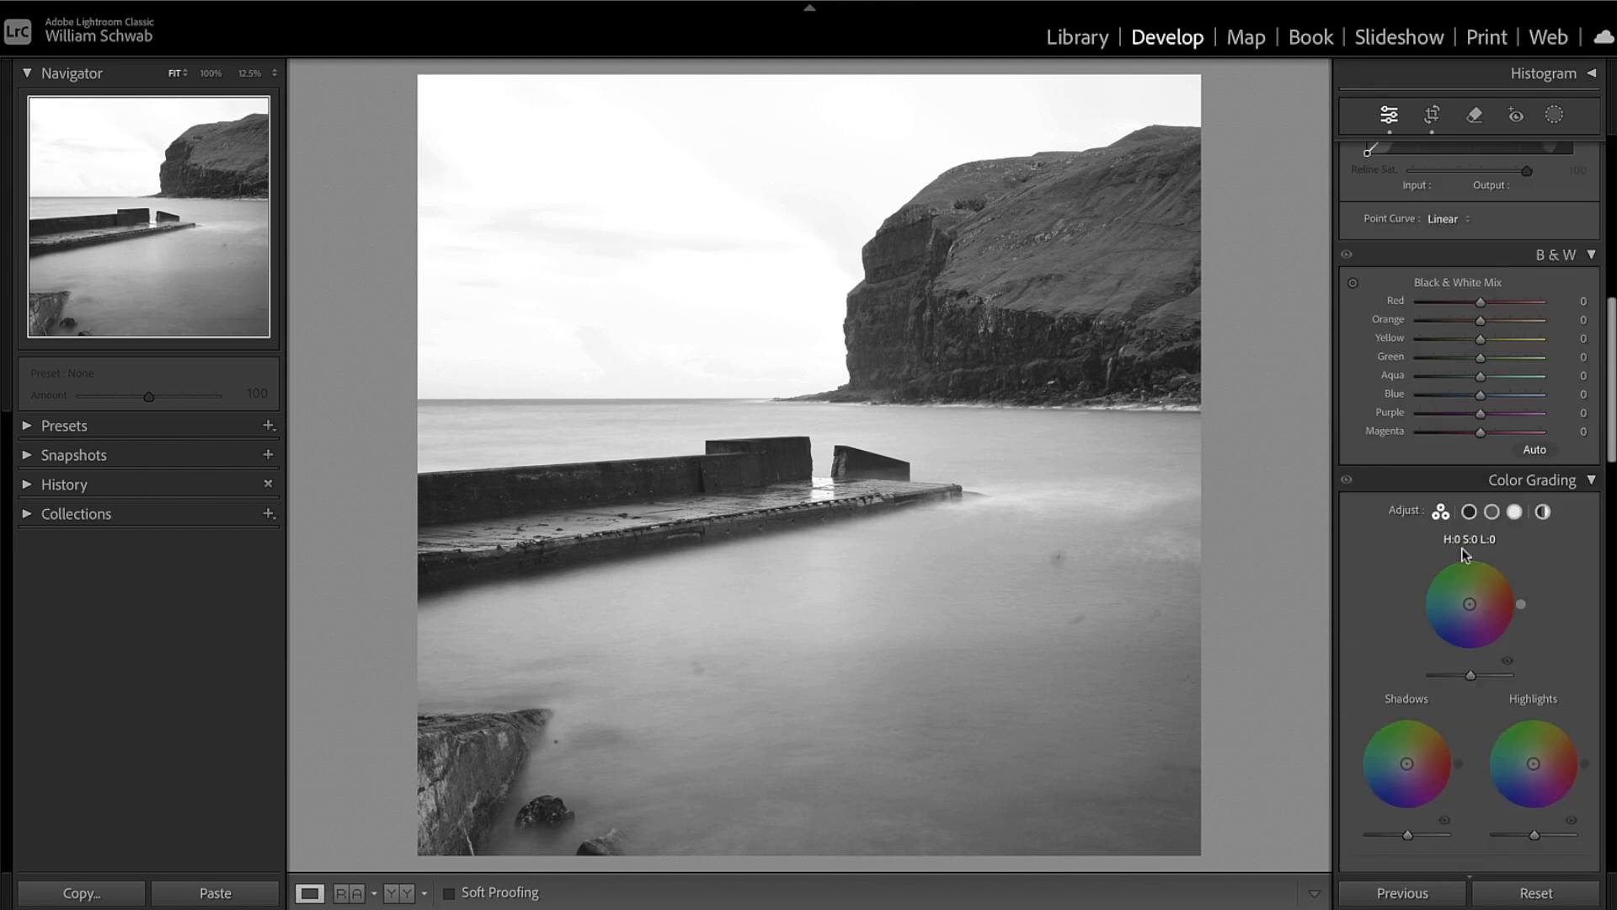
scroll(1445, 526, up, 3)
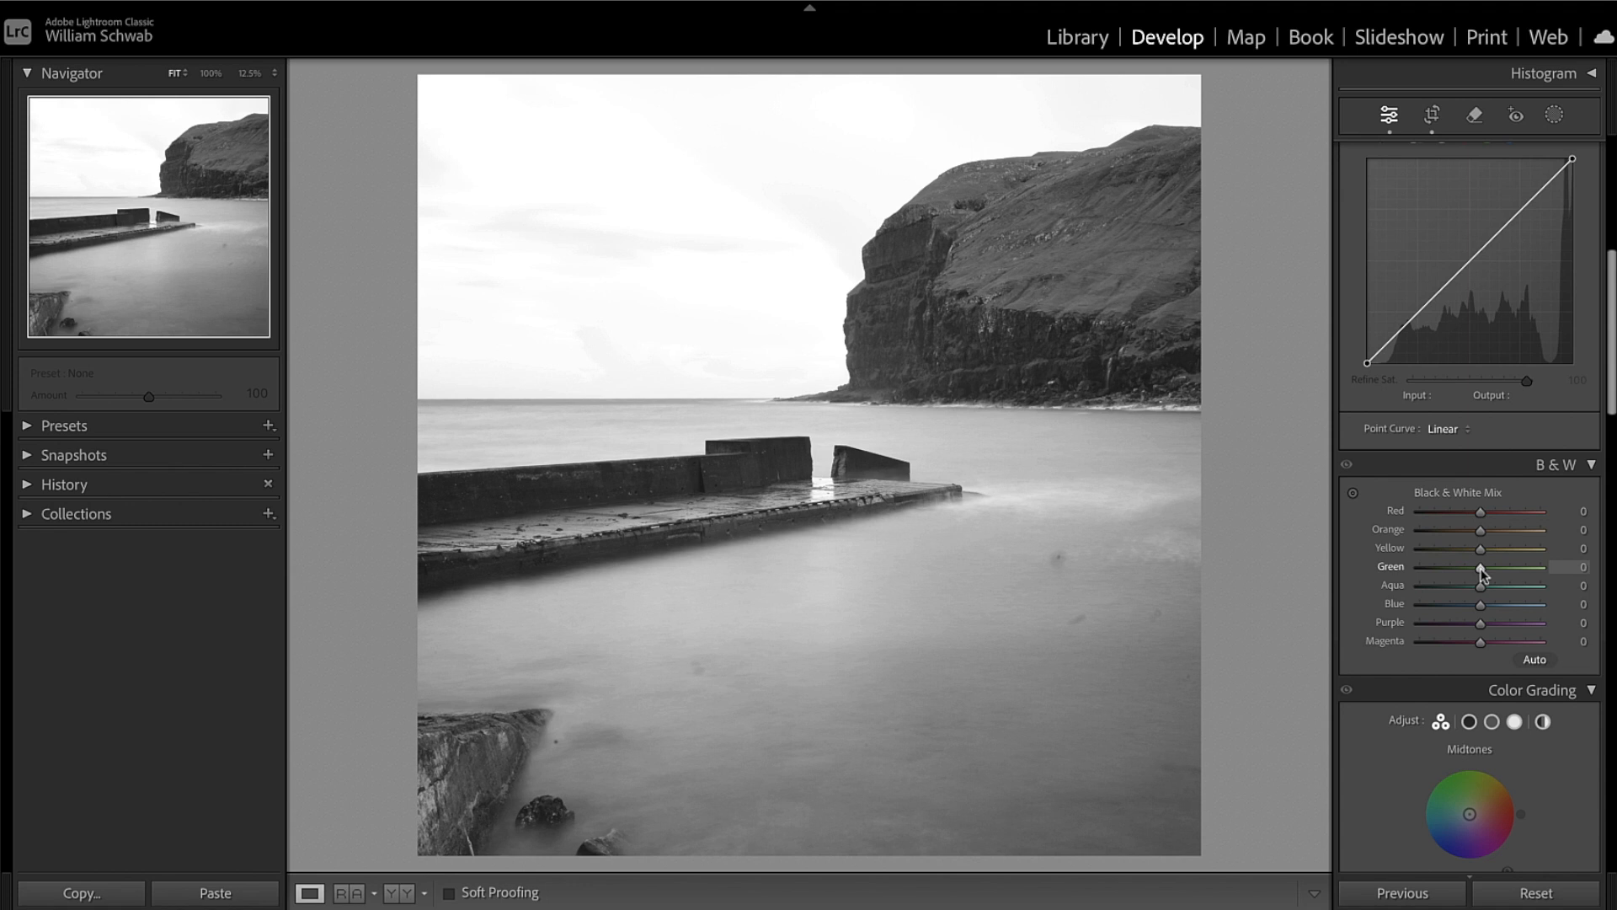
mouse_move(1482, 572)
mouse_down()
mouse_move(1390, 568)
mouse_move(1500, 581)
mouse_move(1452, 572)
mouse_up()
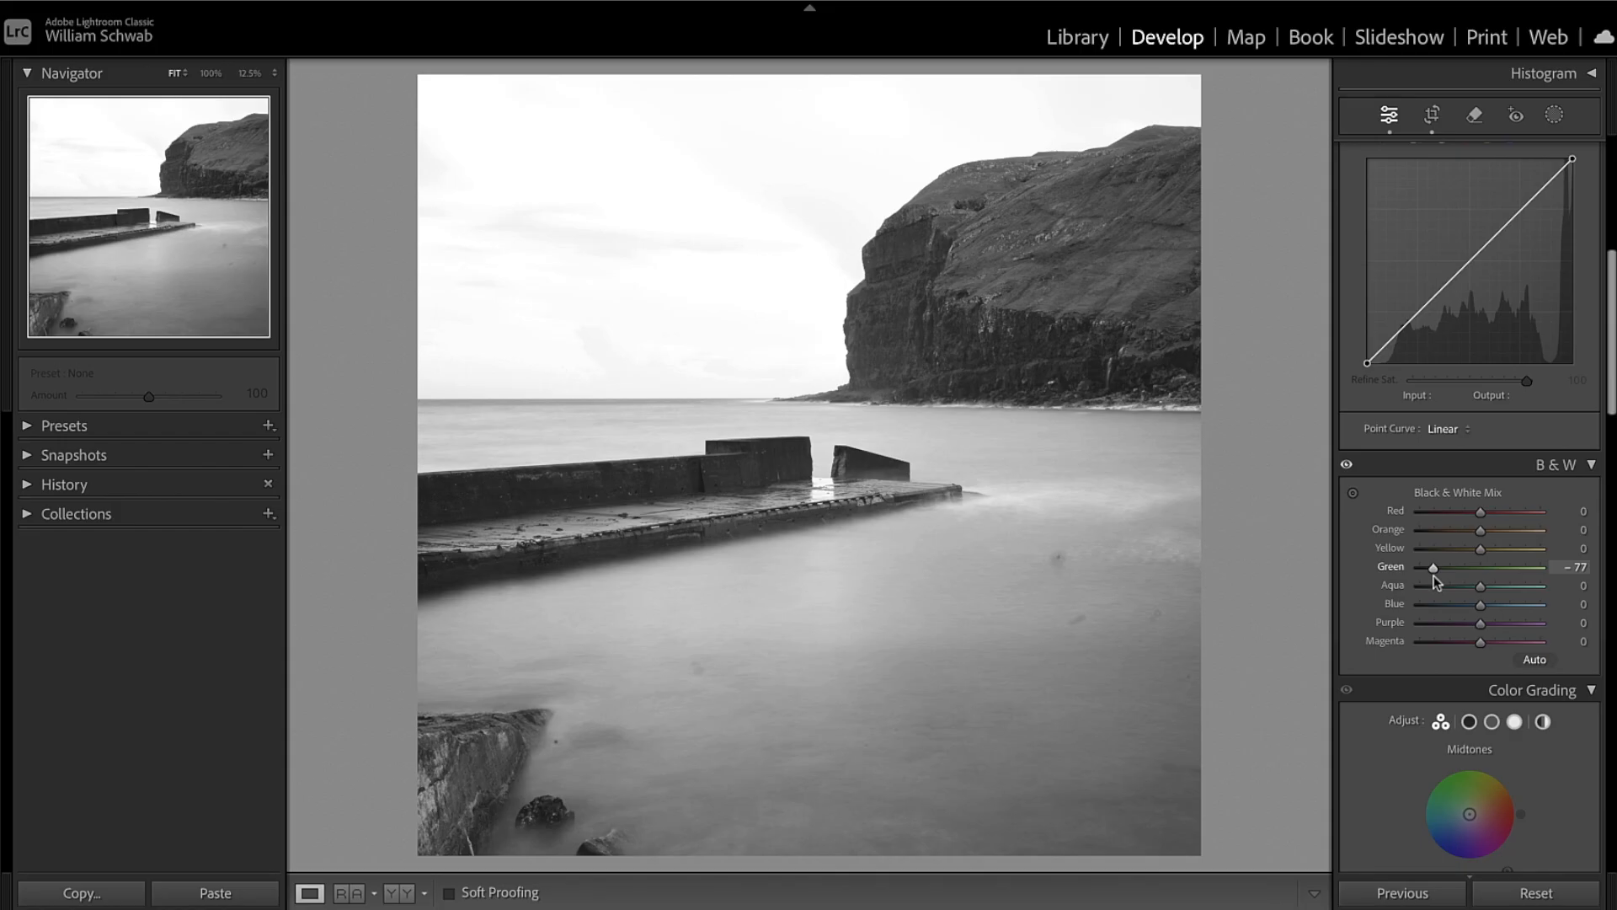
mouse_move(1432, 576)
mouse_down()
mouse_move(1472, 580)
mouse_move(1437, 583)
mouse_up()
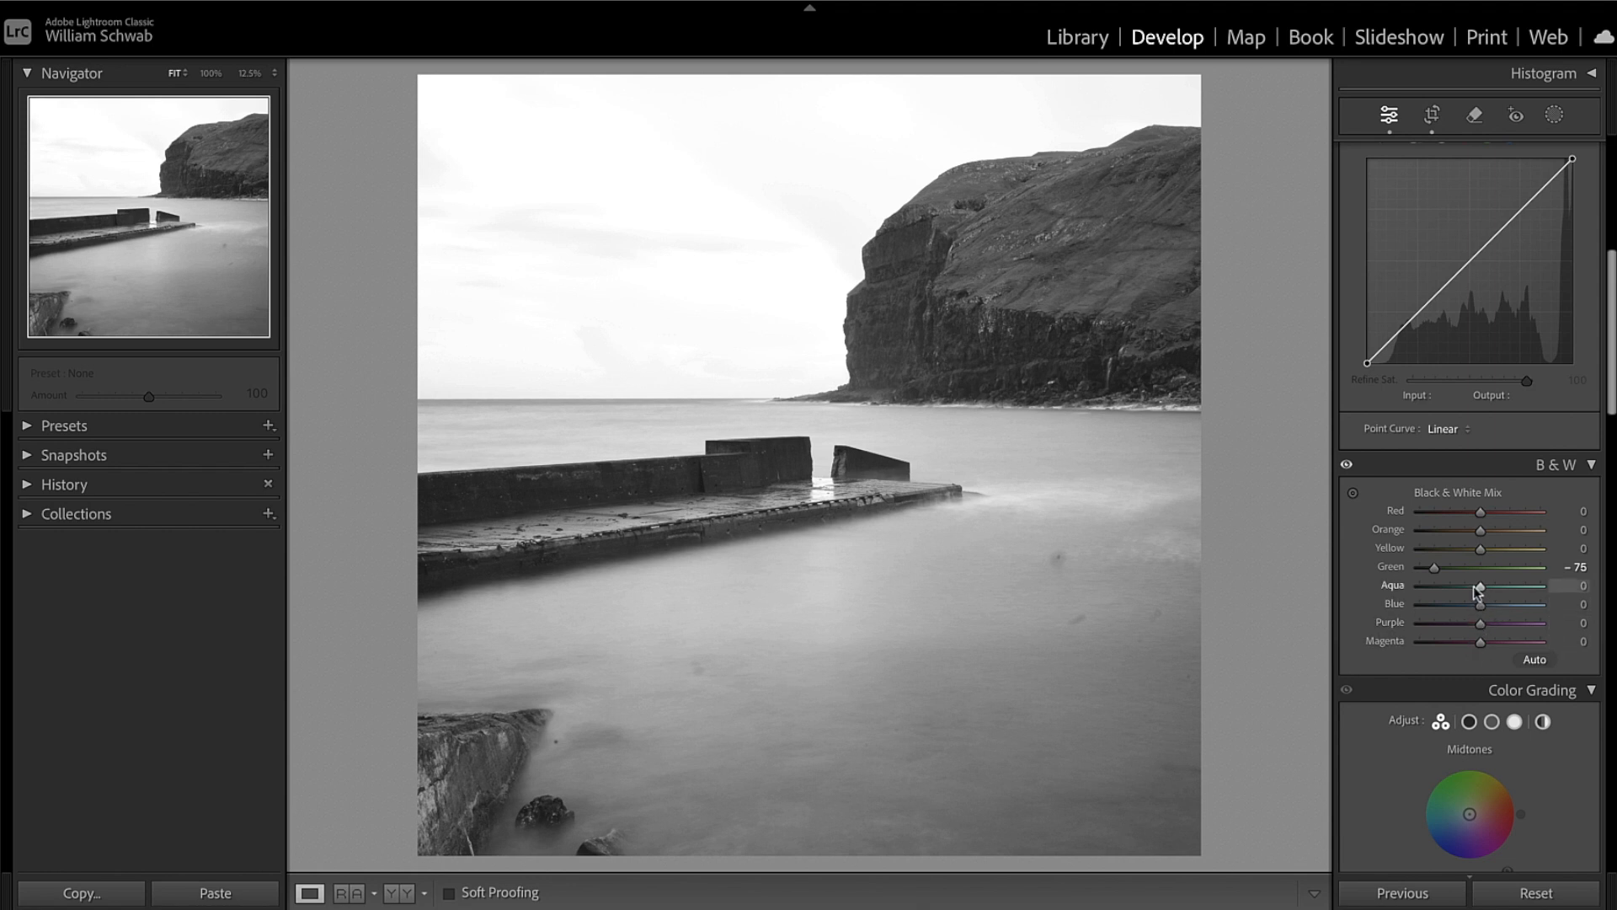
mouse_move(1472, 585)
mouse_down()
mouse_move(1429, 588)
mouse_move(1501, 589)
mouse_move(1399, 594)
mouse_move(1454, 595)
mouse_move(1429, 588)
mouse_move(1464, 583)
mouse_move(1443, 567)
mouse_move(1473, 576)
mouse_move(1419, 576)
mouse_move(1467, 577)
mouse_move(1444, 579)
mouse_up()
drag(1467, 588, 1457, 628)
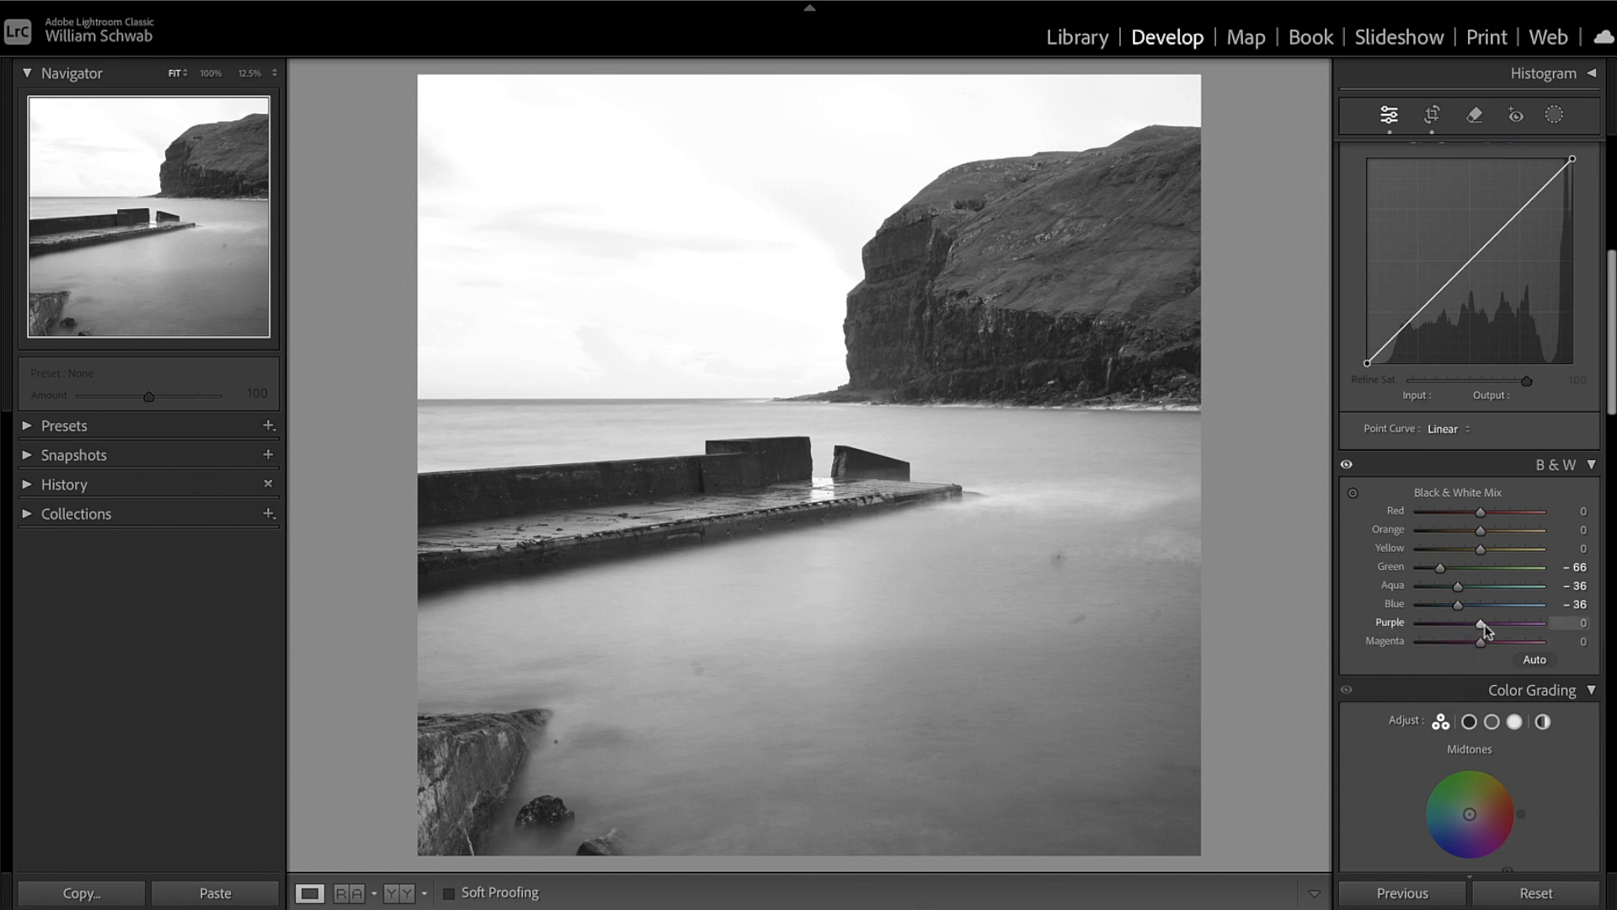
mouse_move(1483, 537)
mouse_down()
mouse_move(1444, 534)
mouse_move(1505, 548)
mouse_move(1469, 541)
mouse_move(1492, 544)
mouse_up()
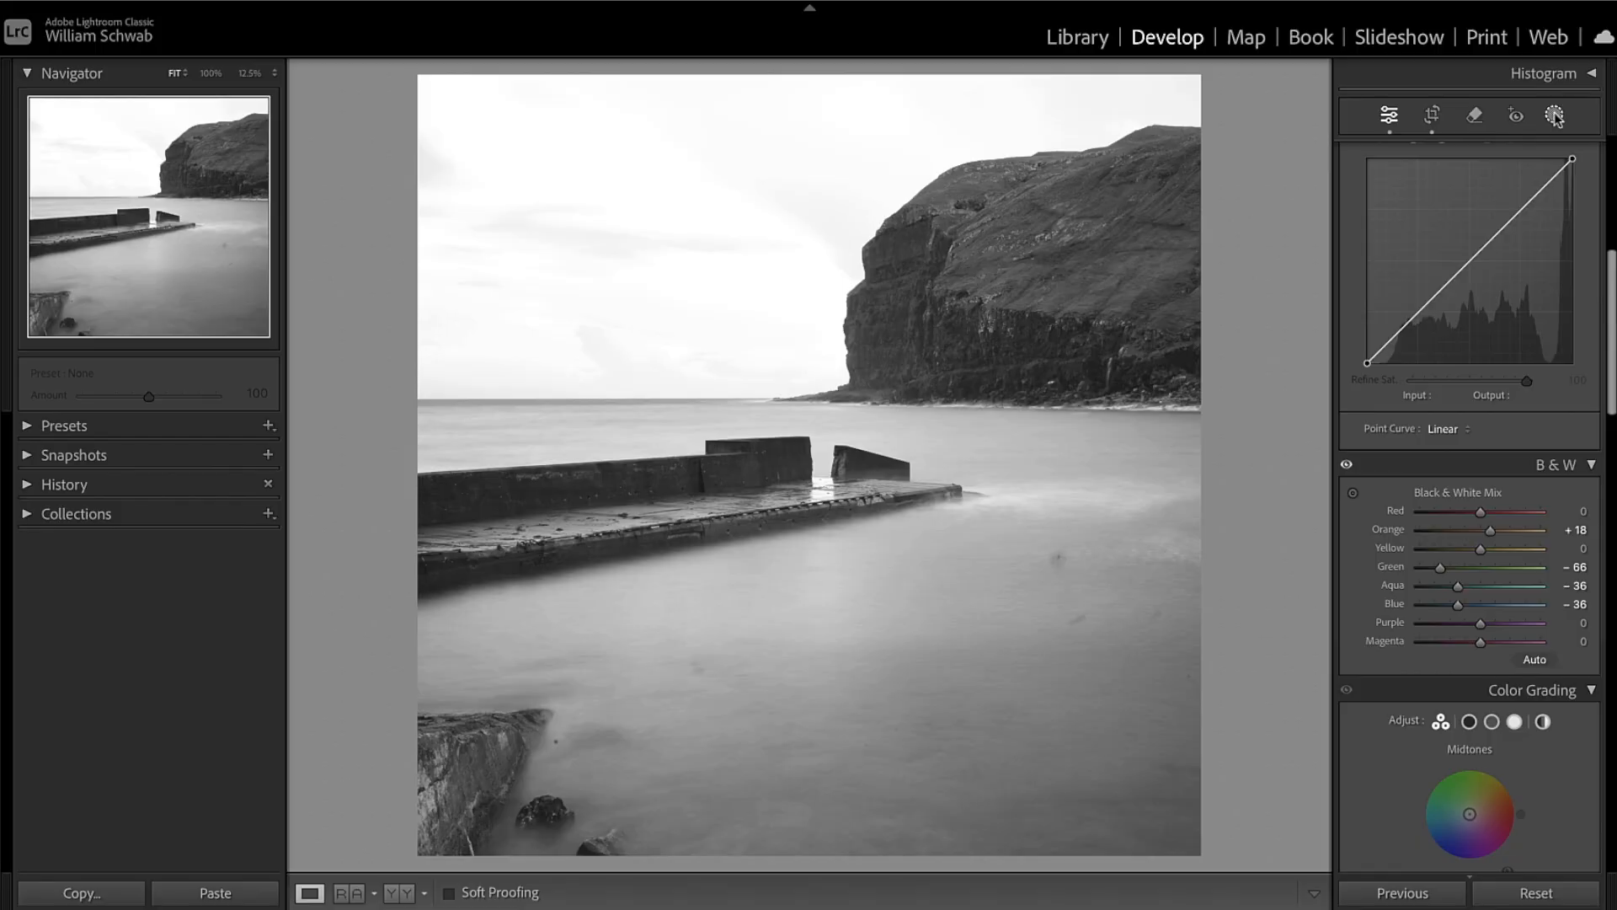
Step: Create a sky selection mask and lower its Exposure to -1.84
click(1554, 115)
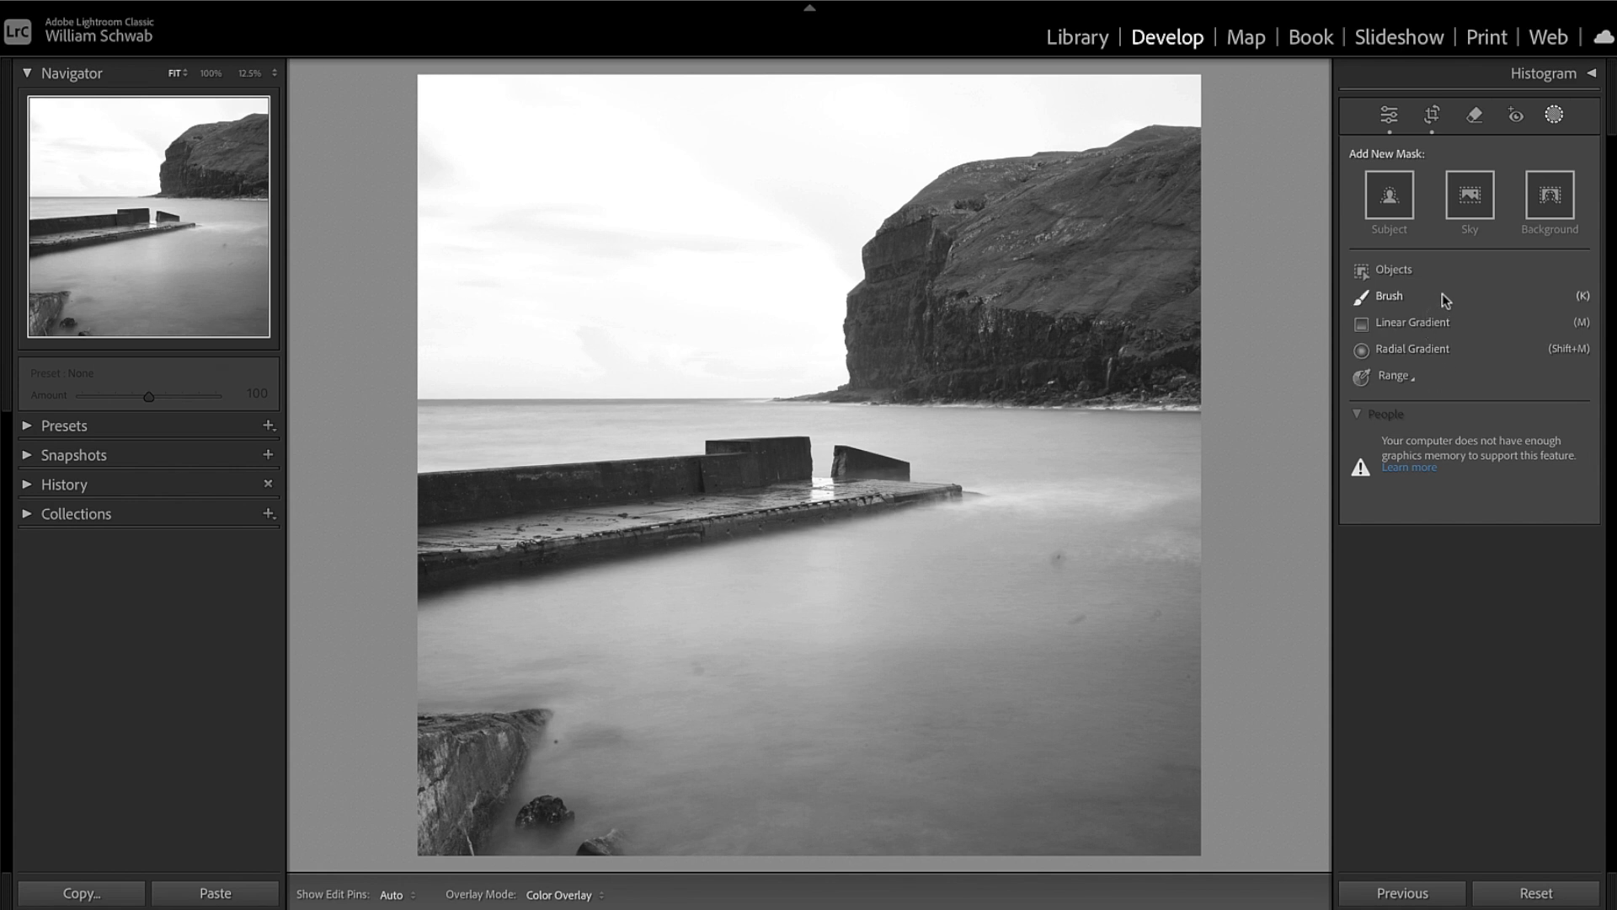
click(1470, 200)
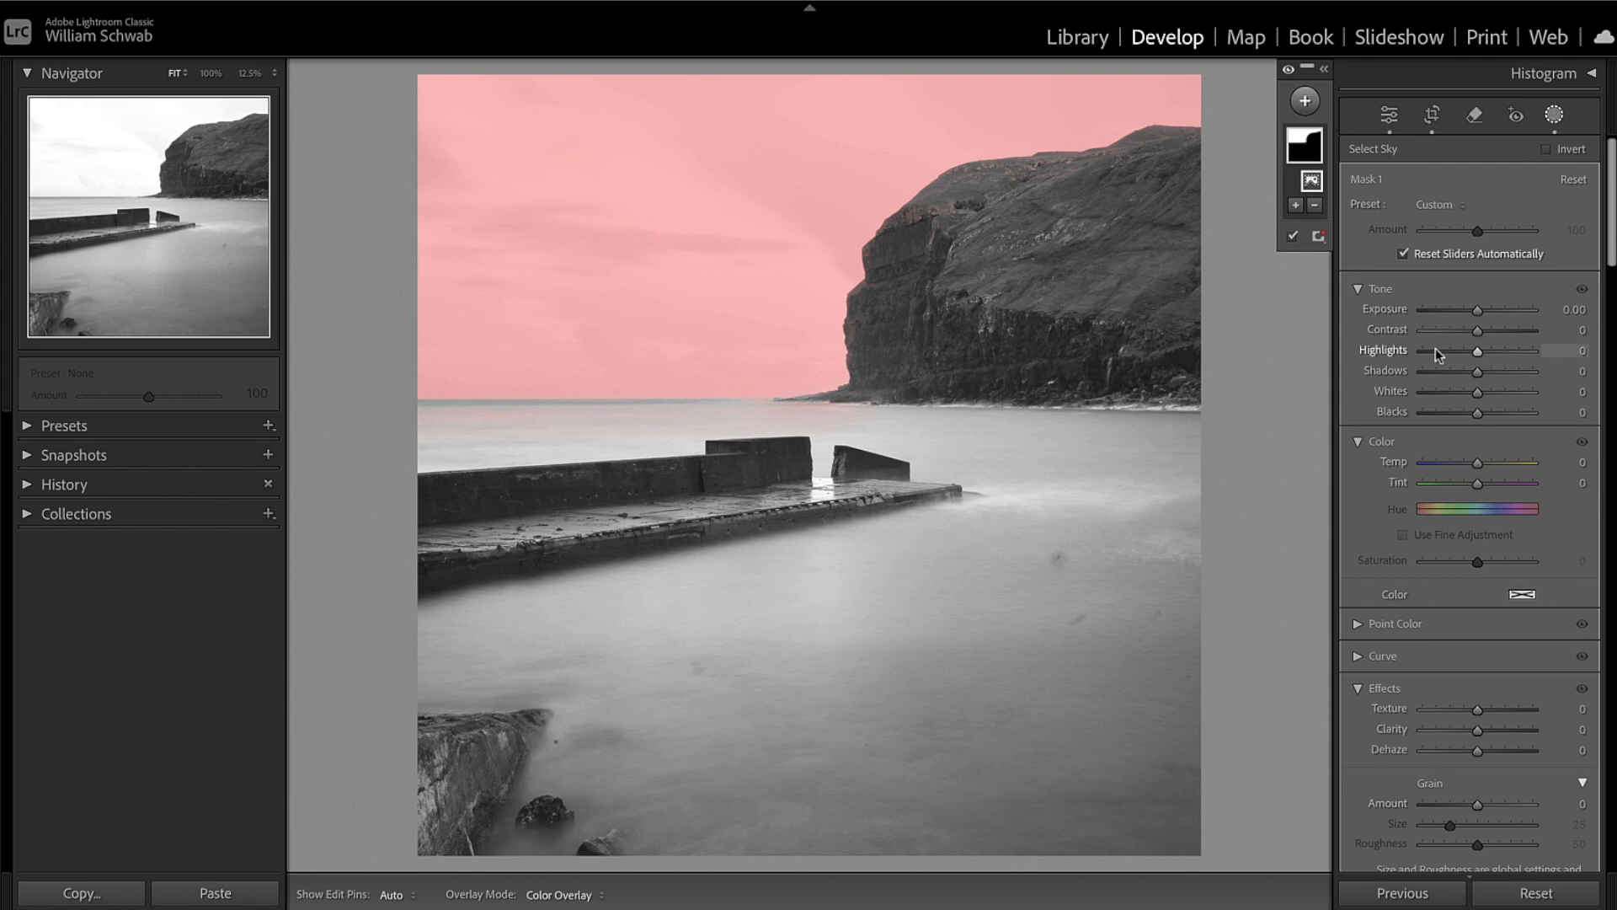
drag(1476, 311, 1452, 320)
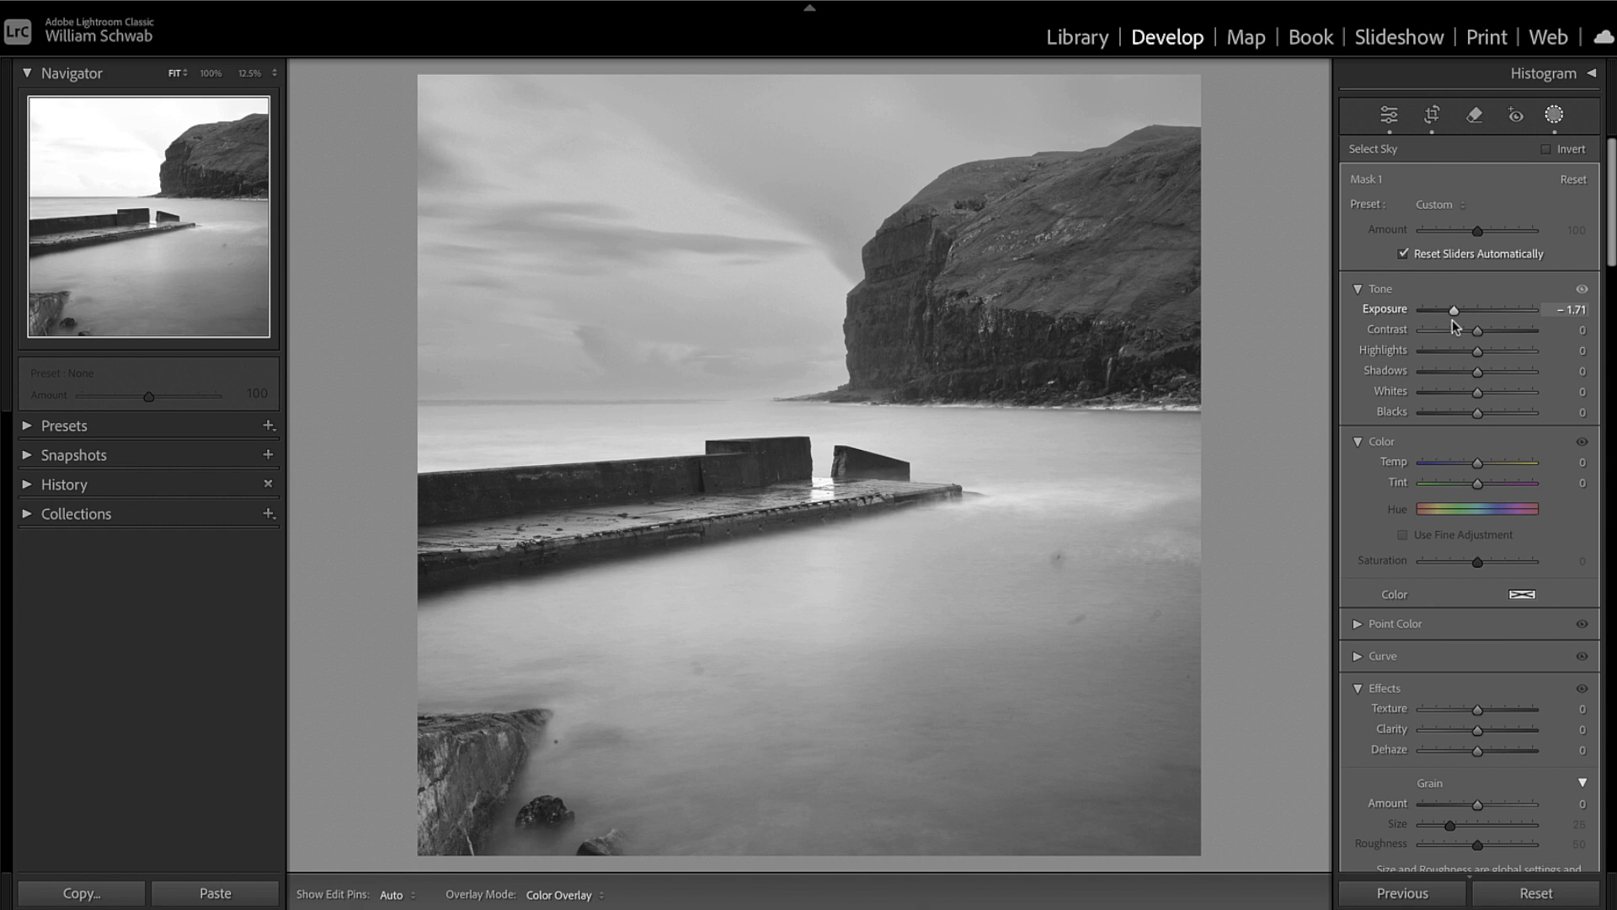
mouse_move(1452, 320)
mouse_down()
mouse_move(1428, 322)
mouse_move(1451, 322)
mouse_up()
drag(1452, 322, 1452, 322)
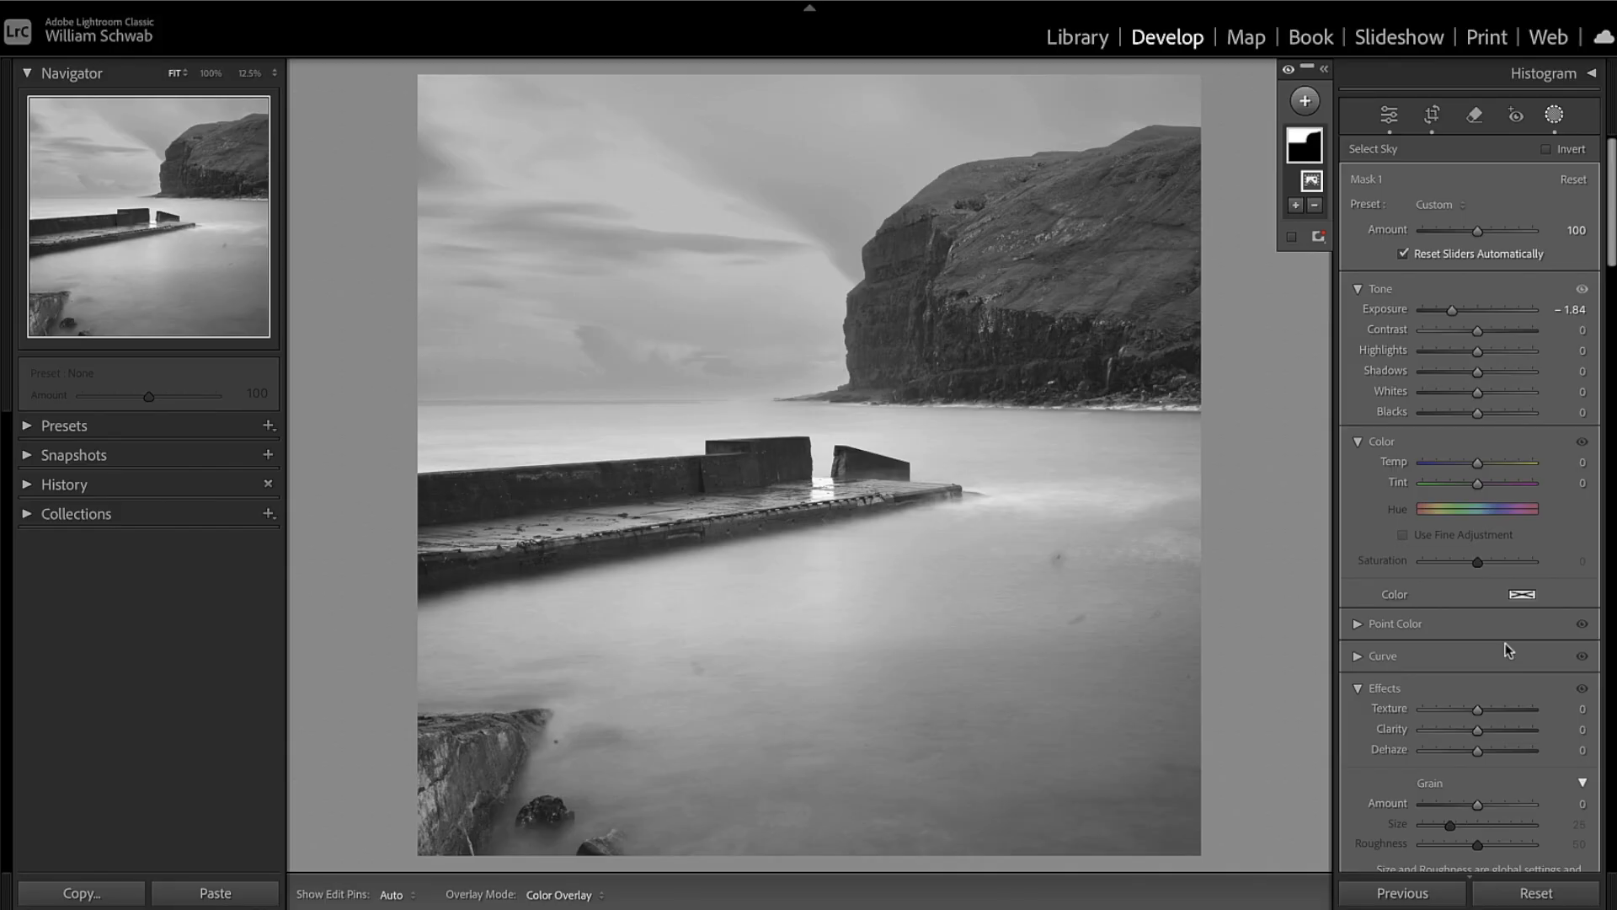
Step: Set the sky mask's Clarity to 35 and raise its Dehaze slightly
click(1303, 154)
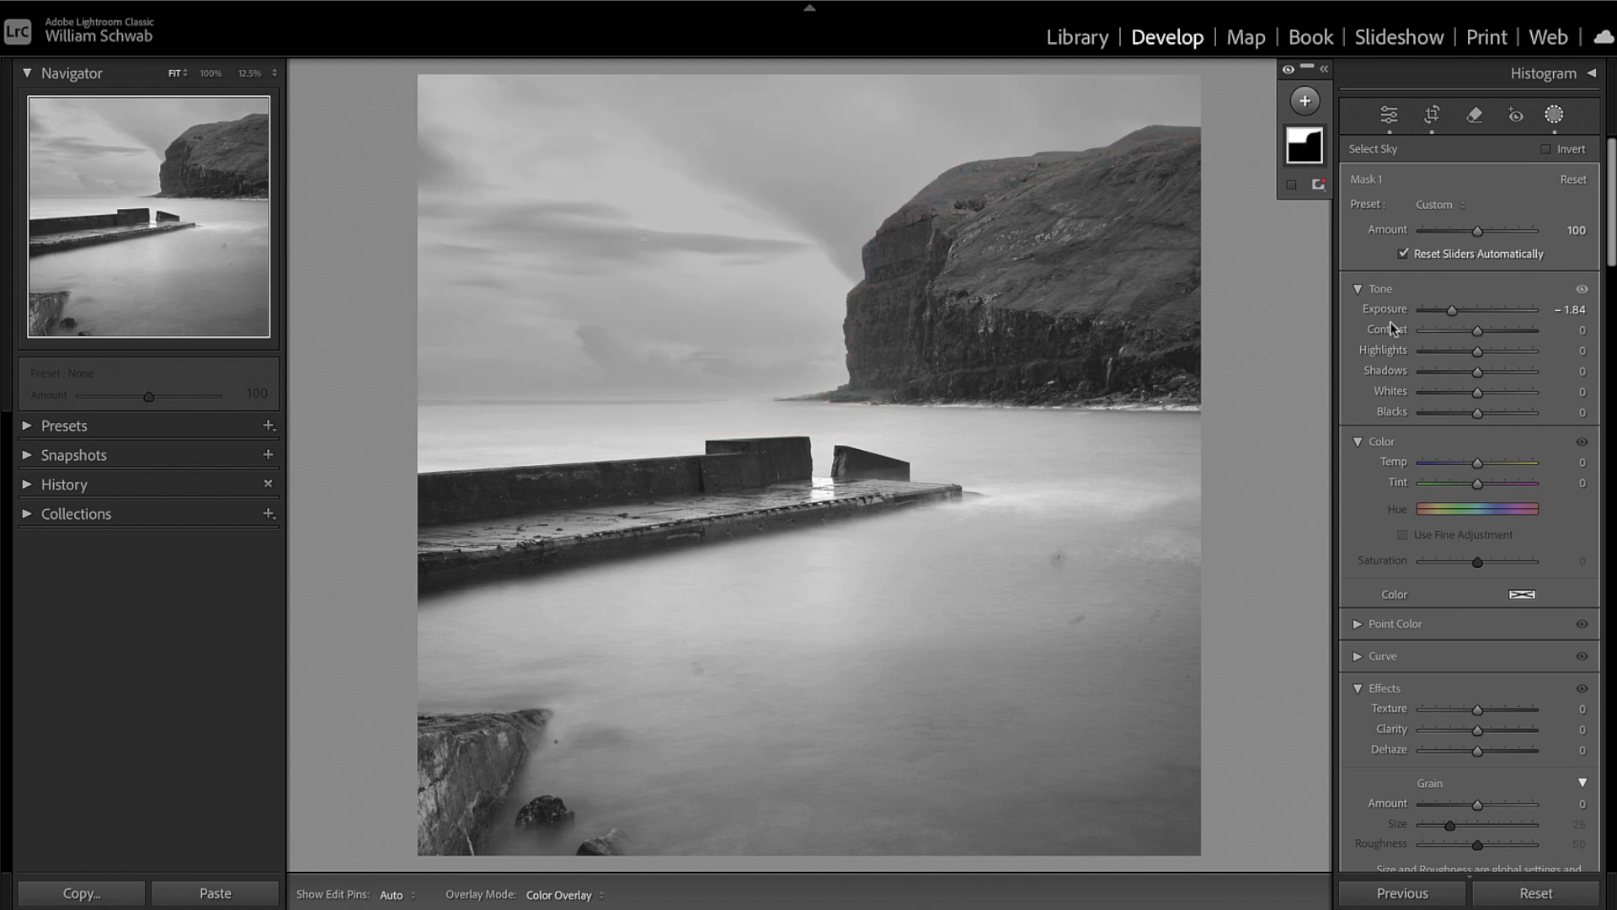
scroll(1435, 414, down, 1)
scroll(1435, 415, down, 6)
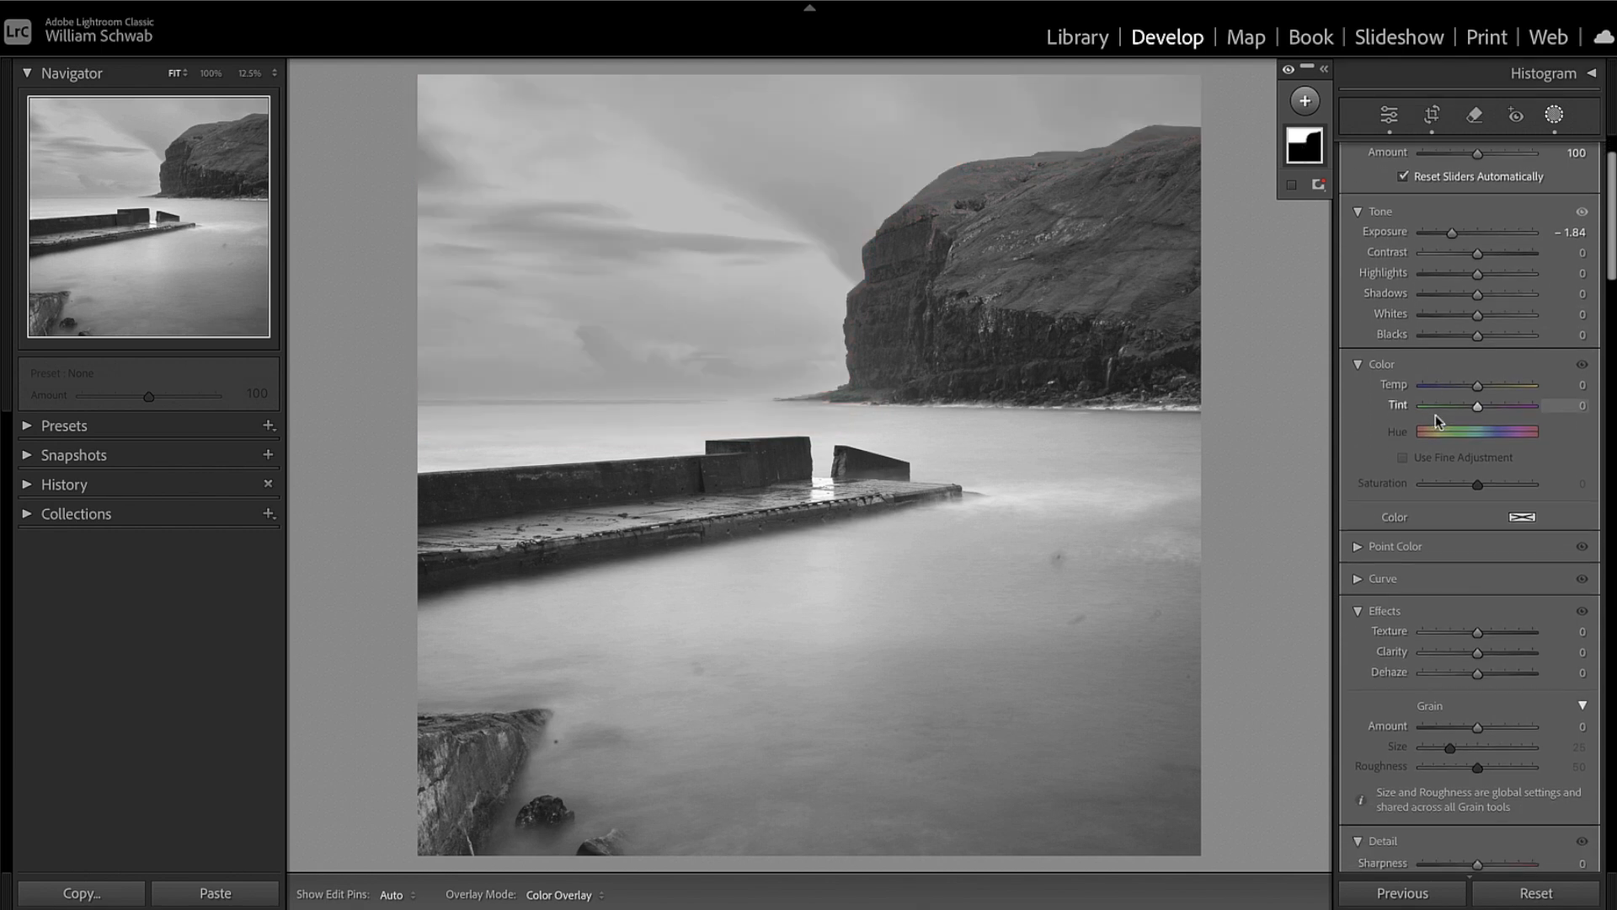
scroll(1435, 415, down, 6)
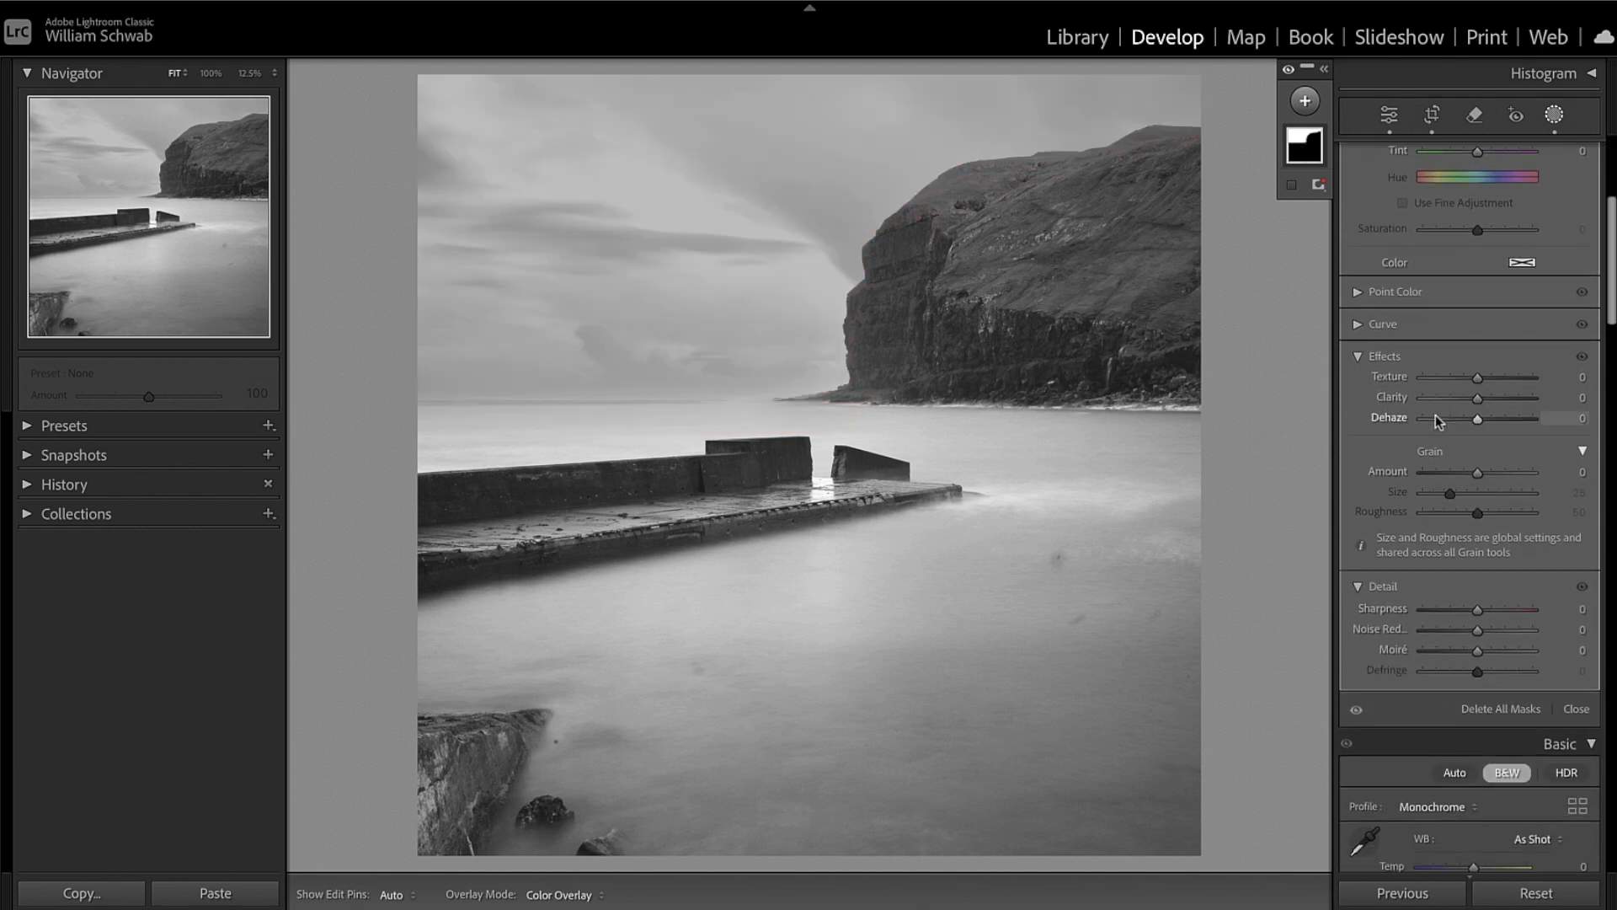
scroll(1435, 414, up, 7)
scroll(1436, 414, up, 6)
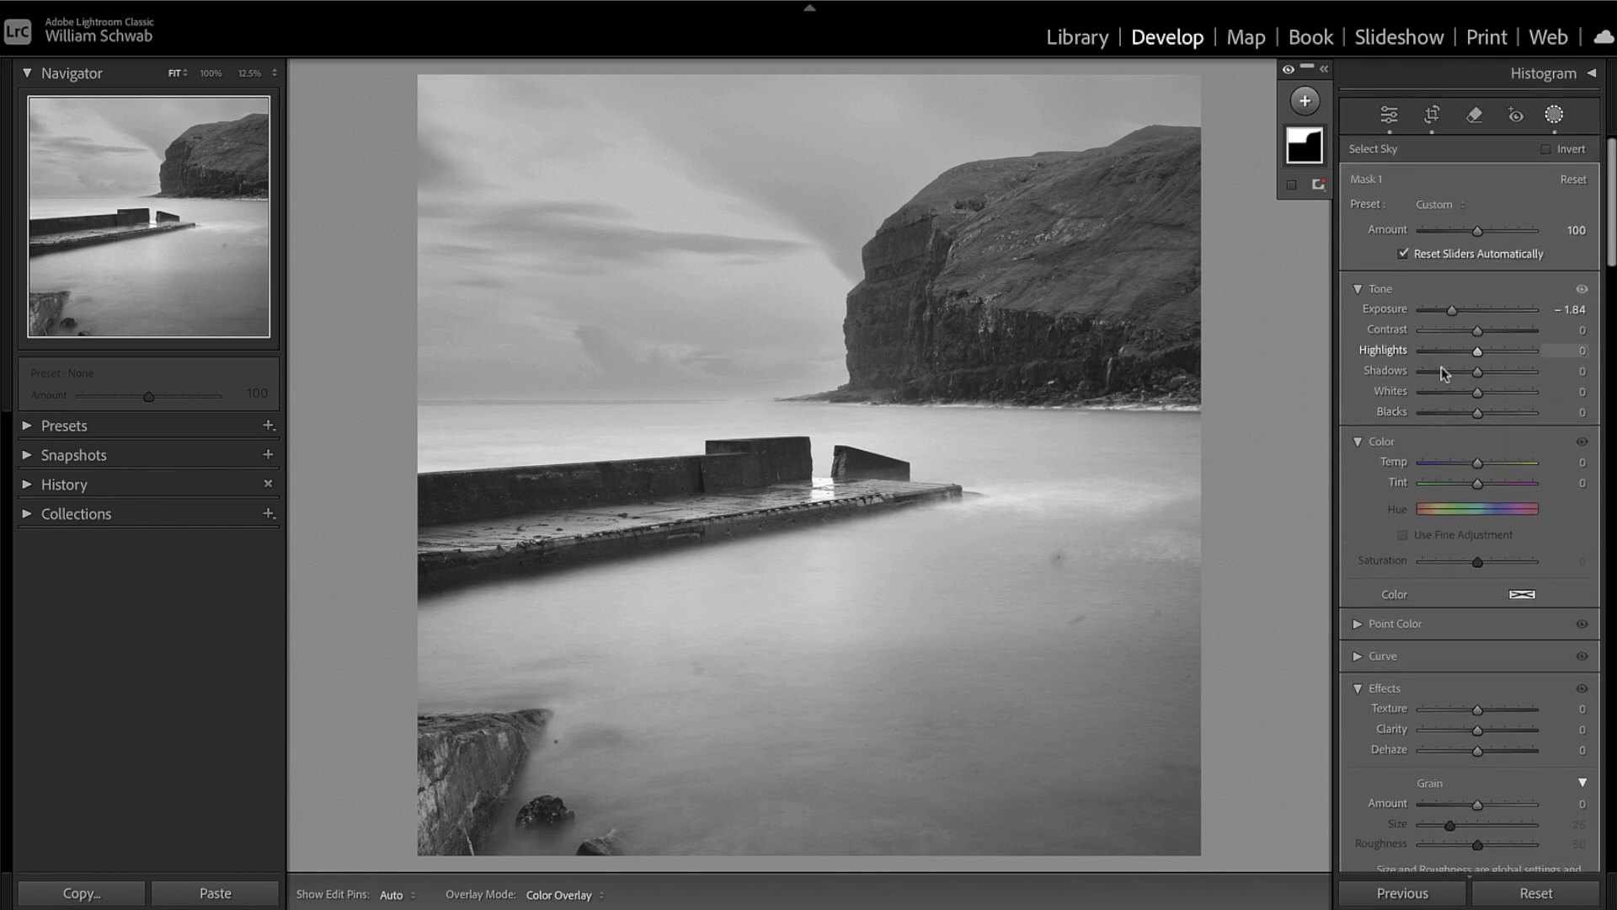
scroll(1477, 453, down, 3)
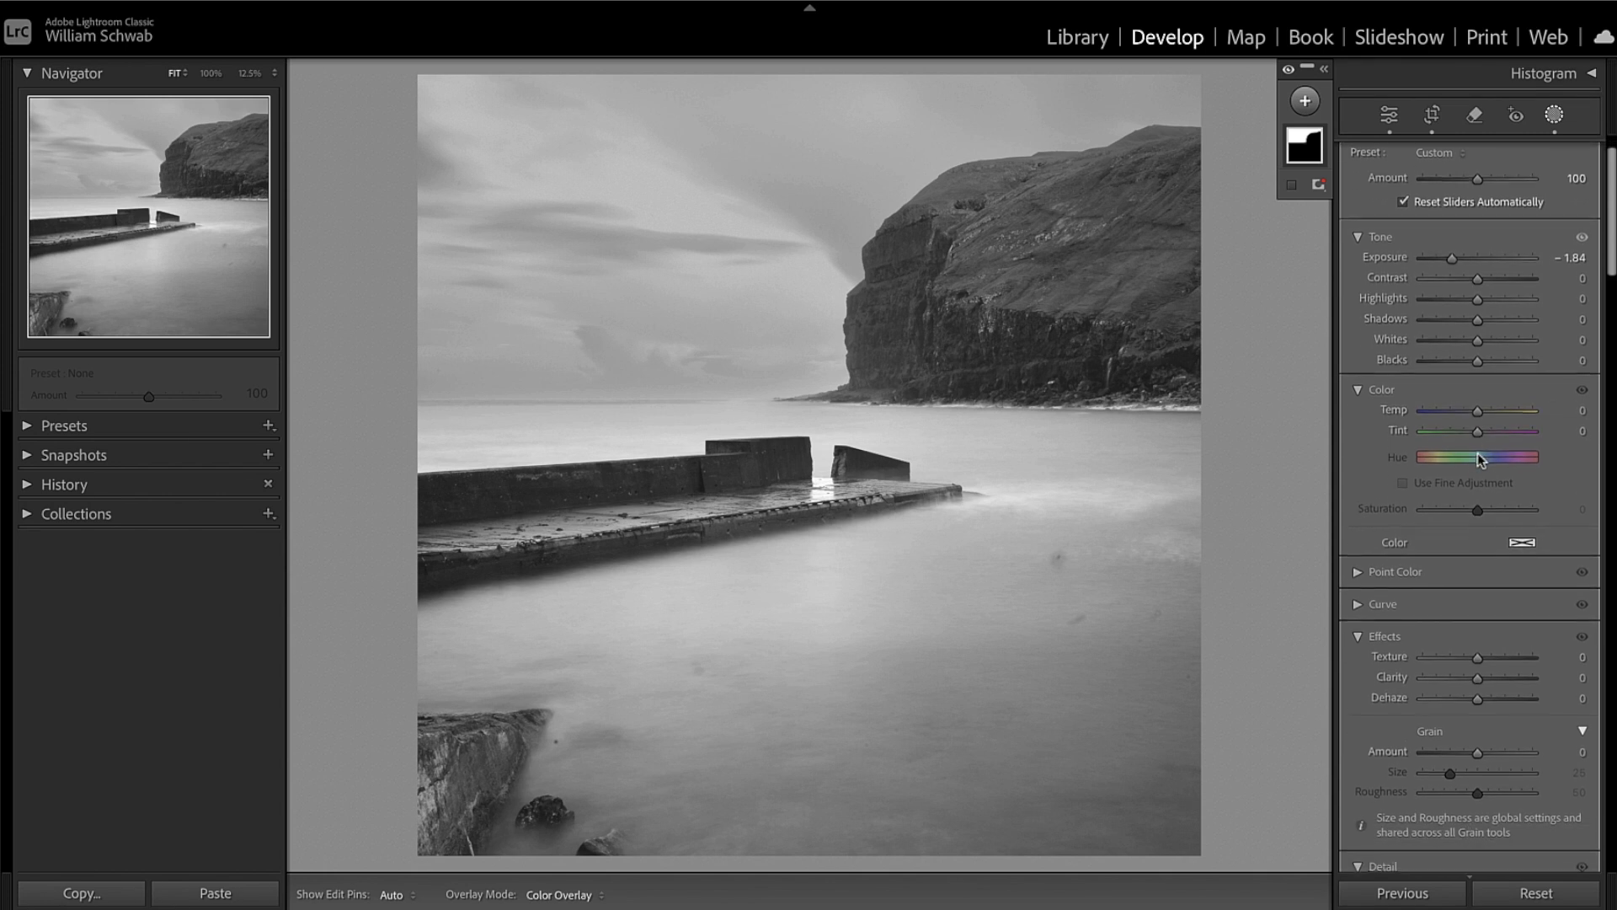
scroll(1477, 452, down, 1)
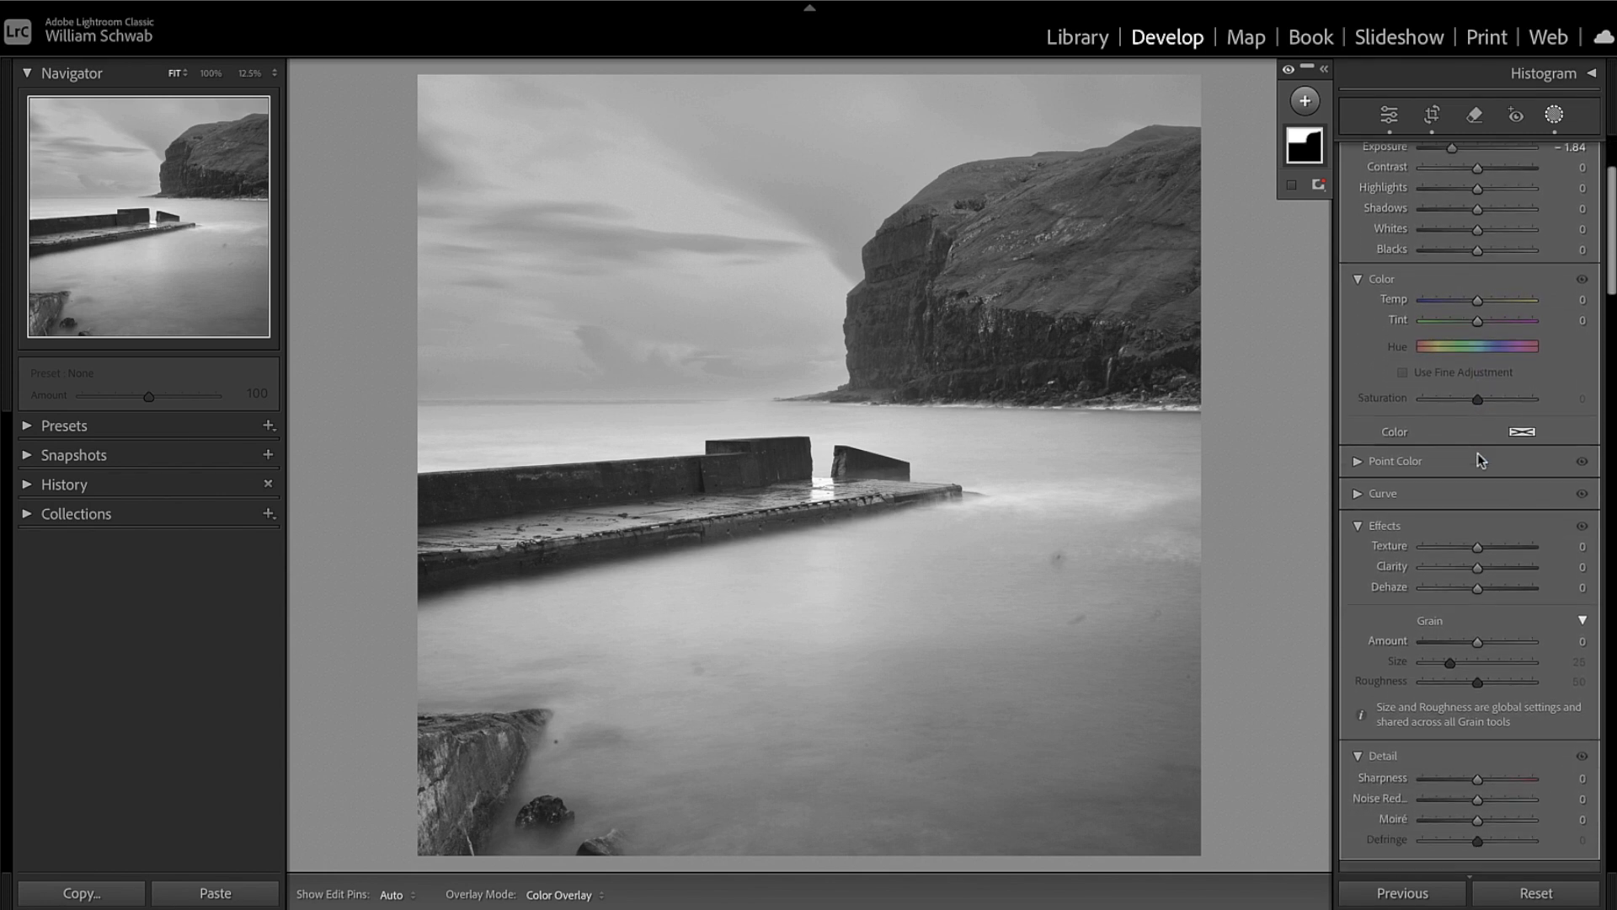
mouse_move(1478, 569)
mouse_down()
mouse_move(1504, 566)
mouse_move(1479, 573)
mouse_move(1495, 578)
mouse_up()
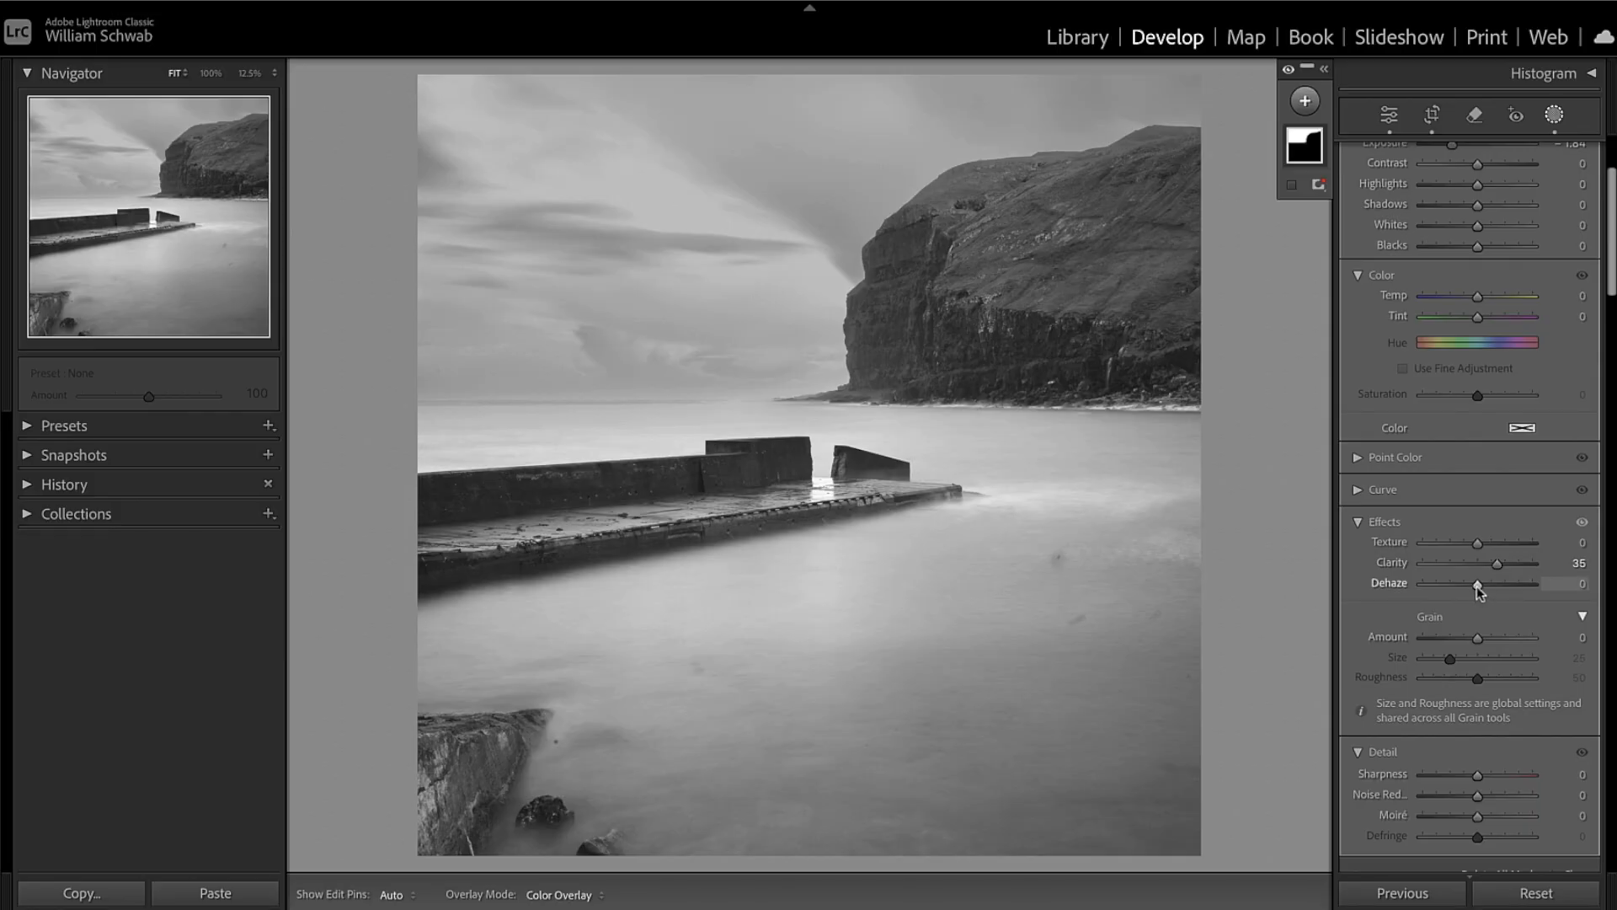
drag(1478, 587, 1487, 588)
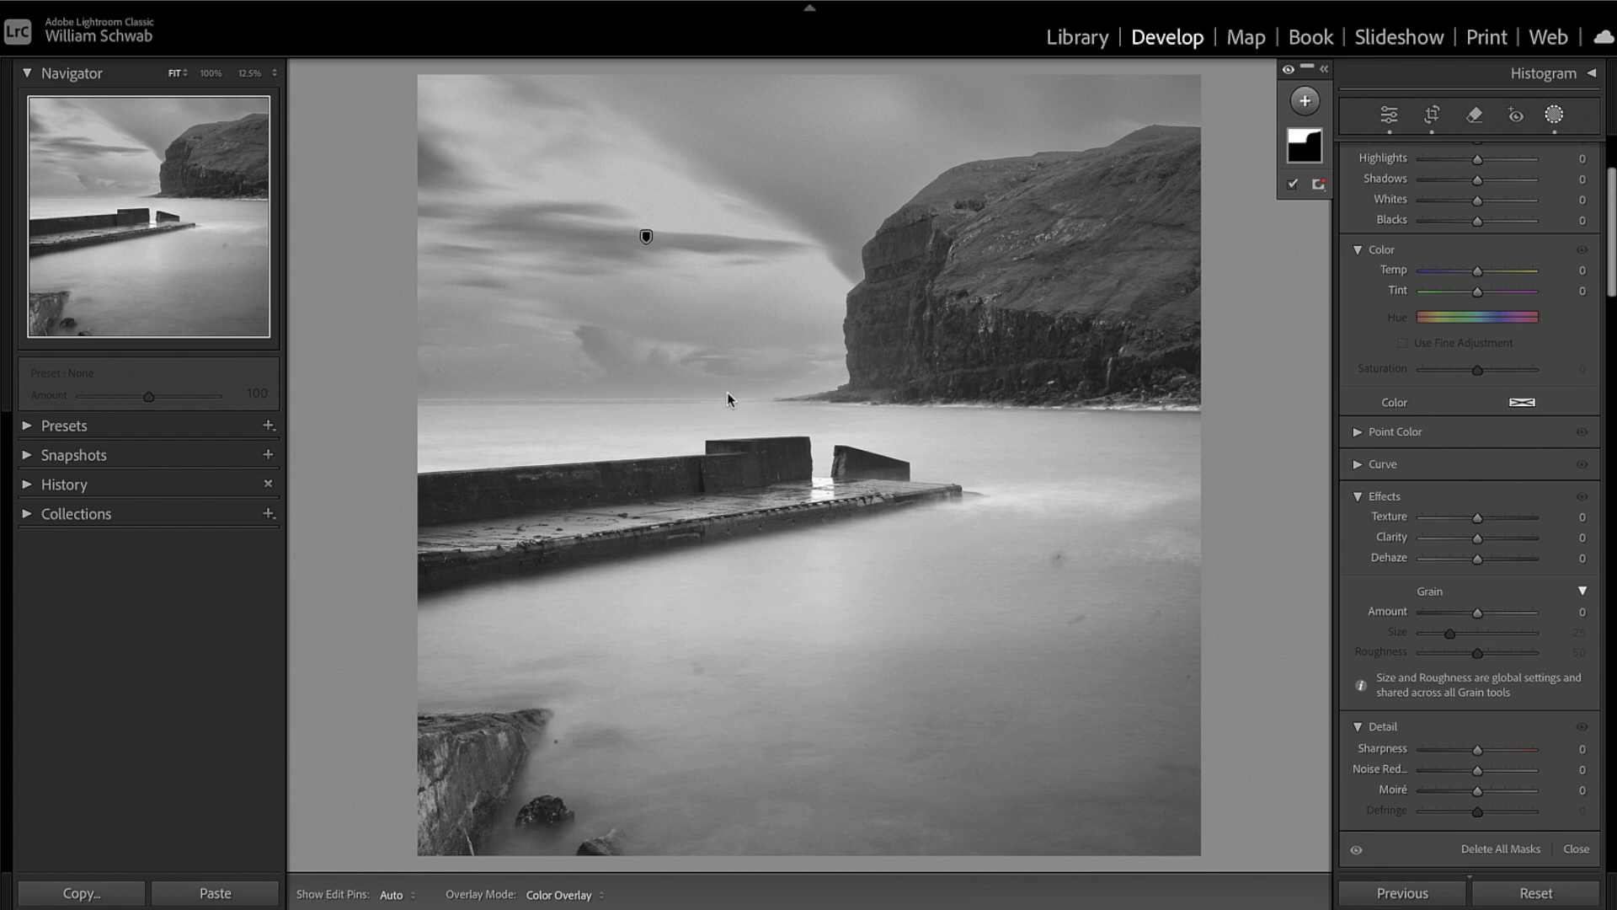
Step: Add a linear gradient mask running from the photo's upper edge down to the gap in the pier wall
key(shift+w)
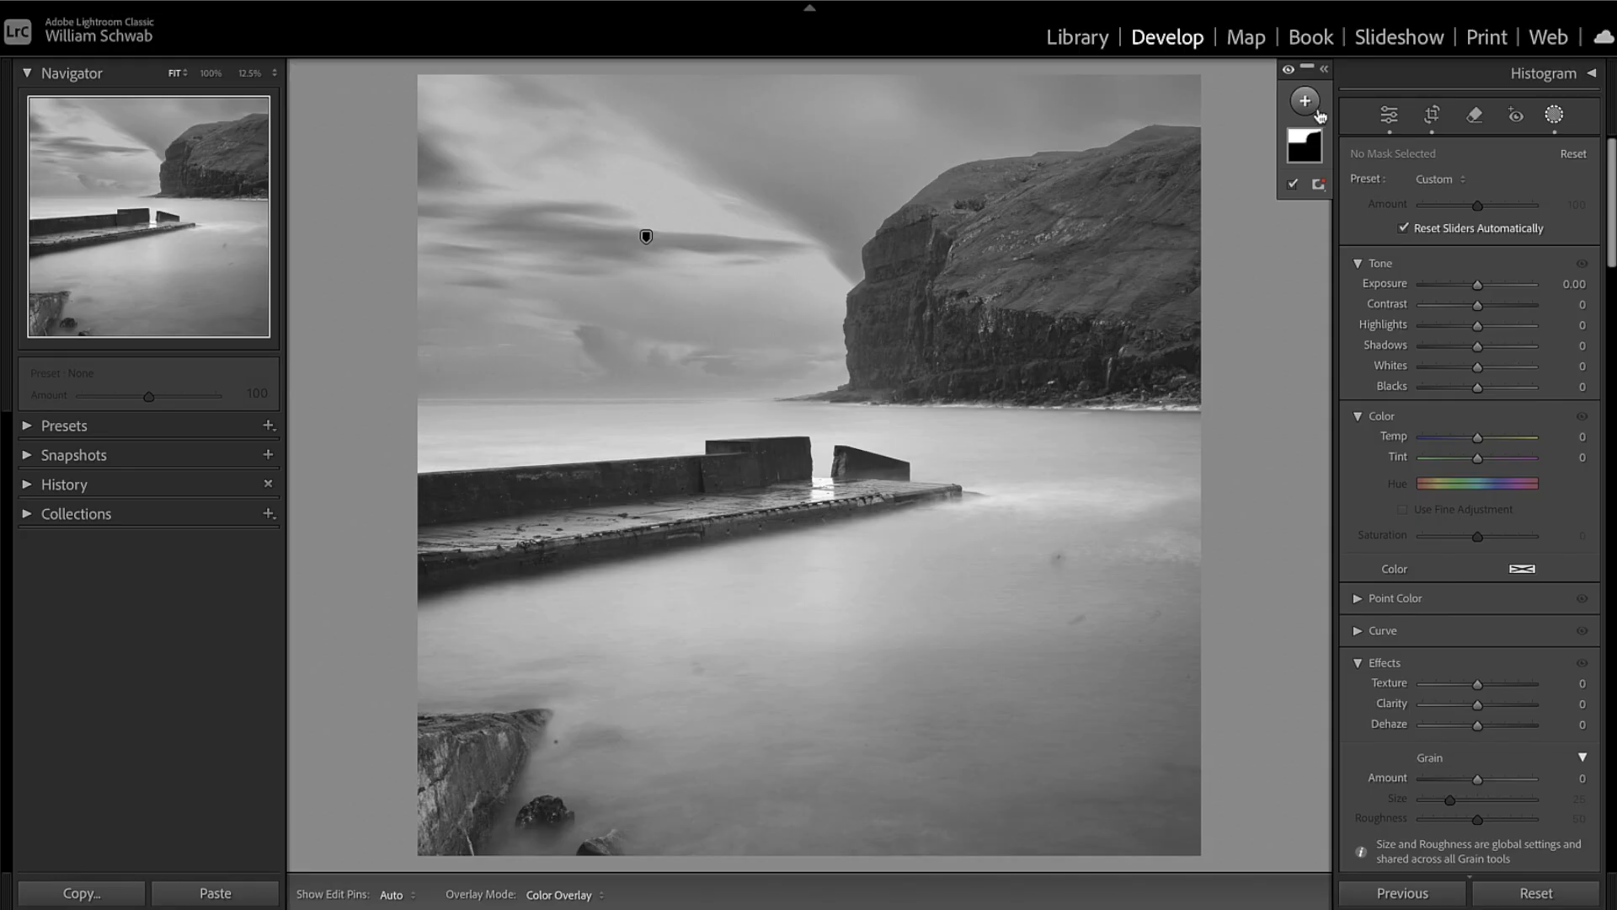
click(1305, 102)
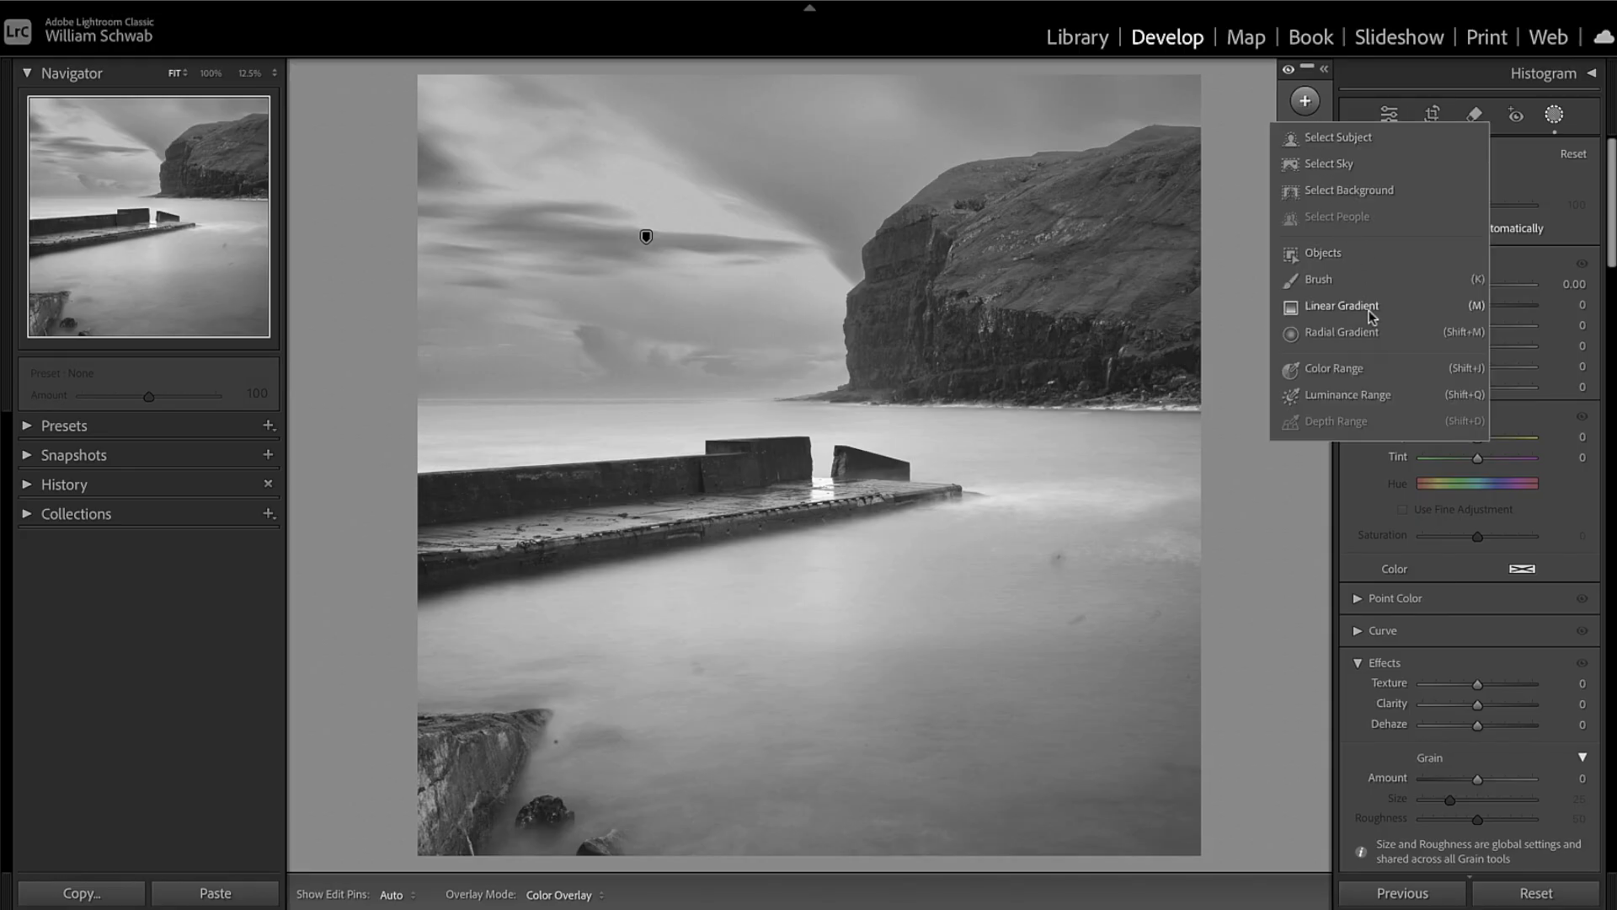
click(1343, 306)
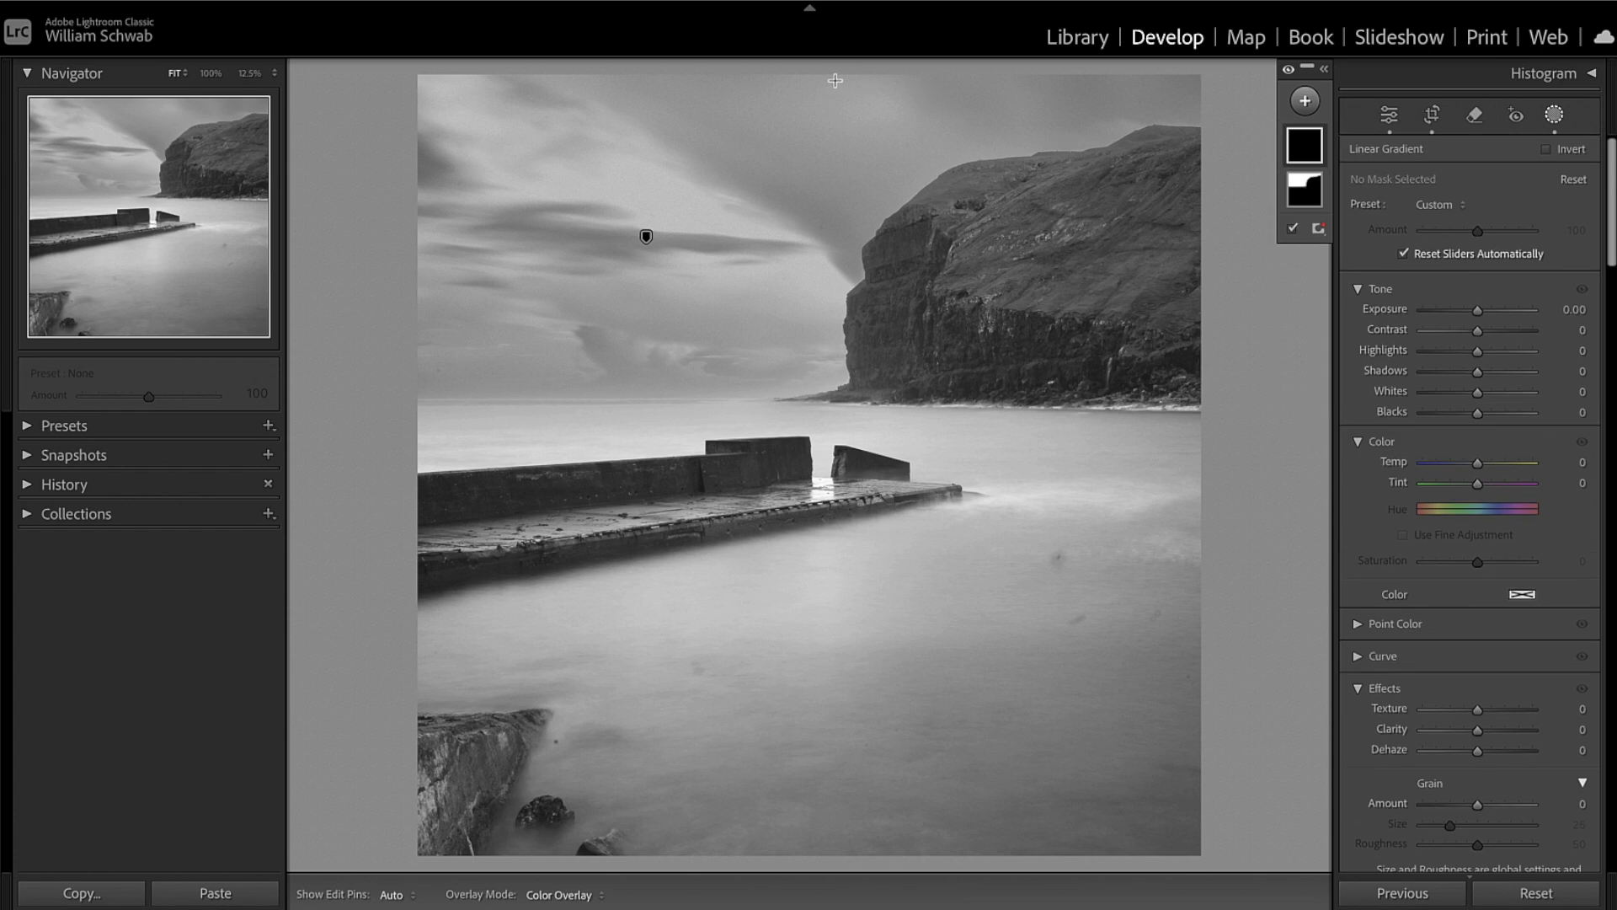
drag(830, 79, 839, 455)
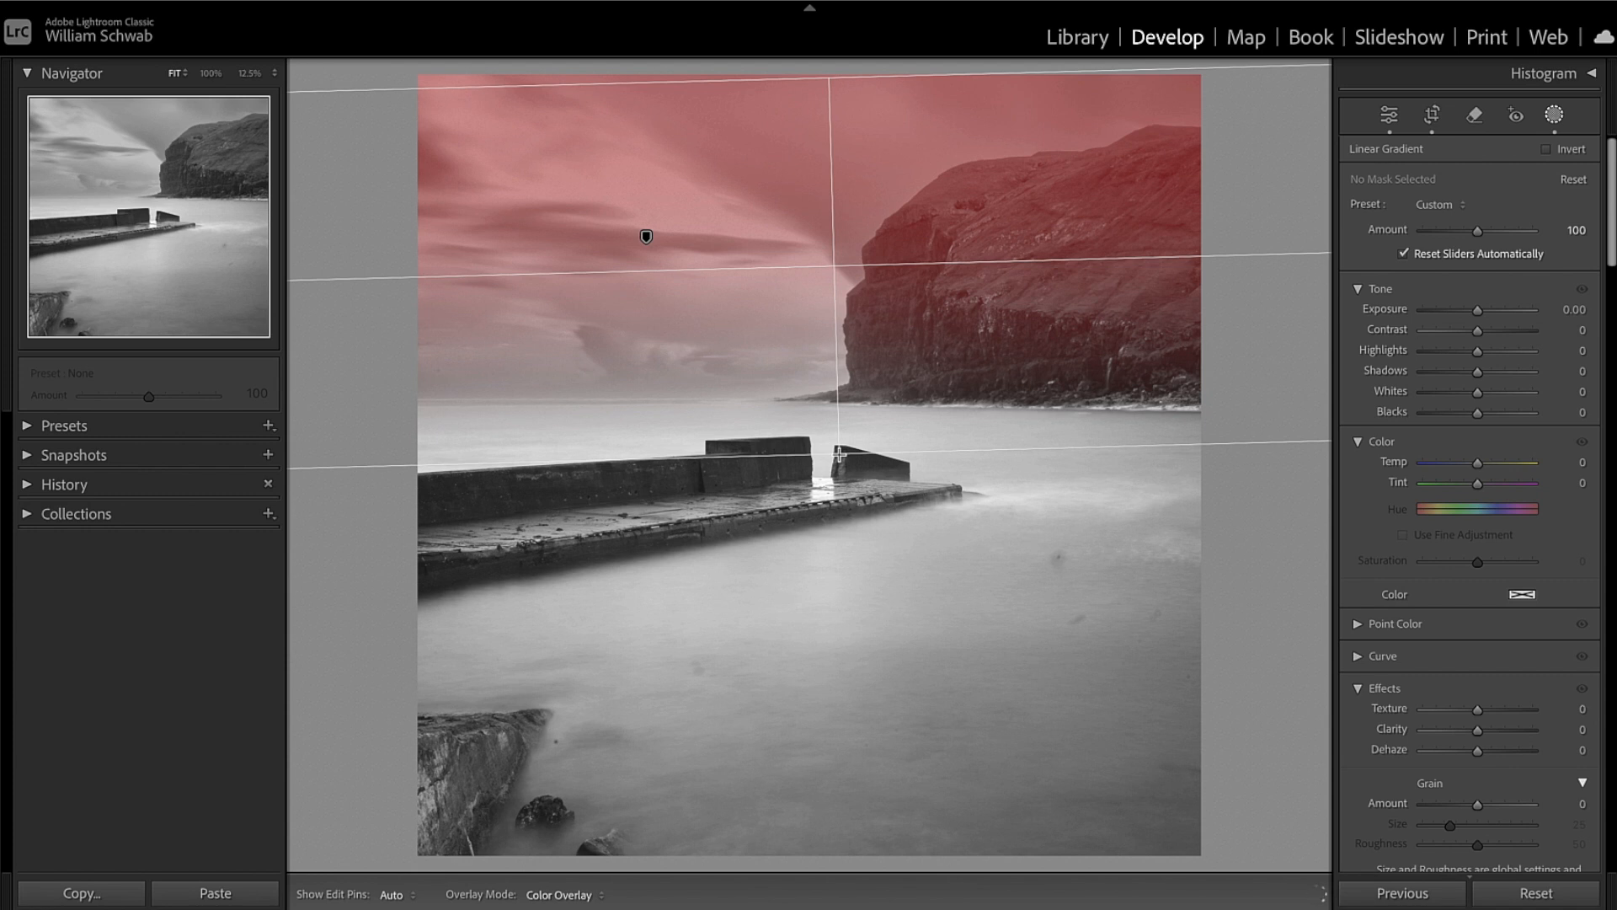
drag(839, 455, 843, 485)
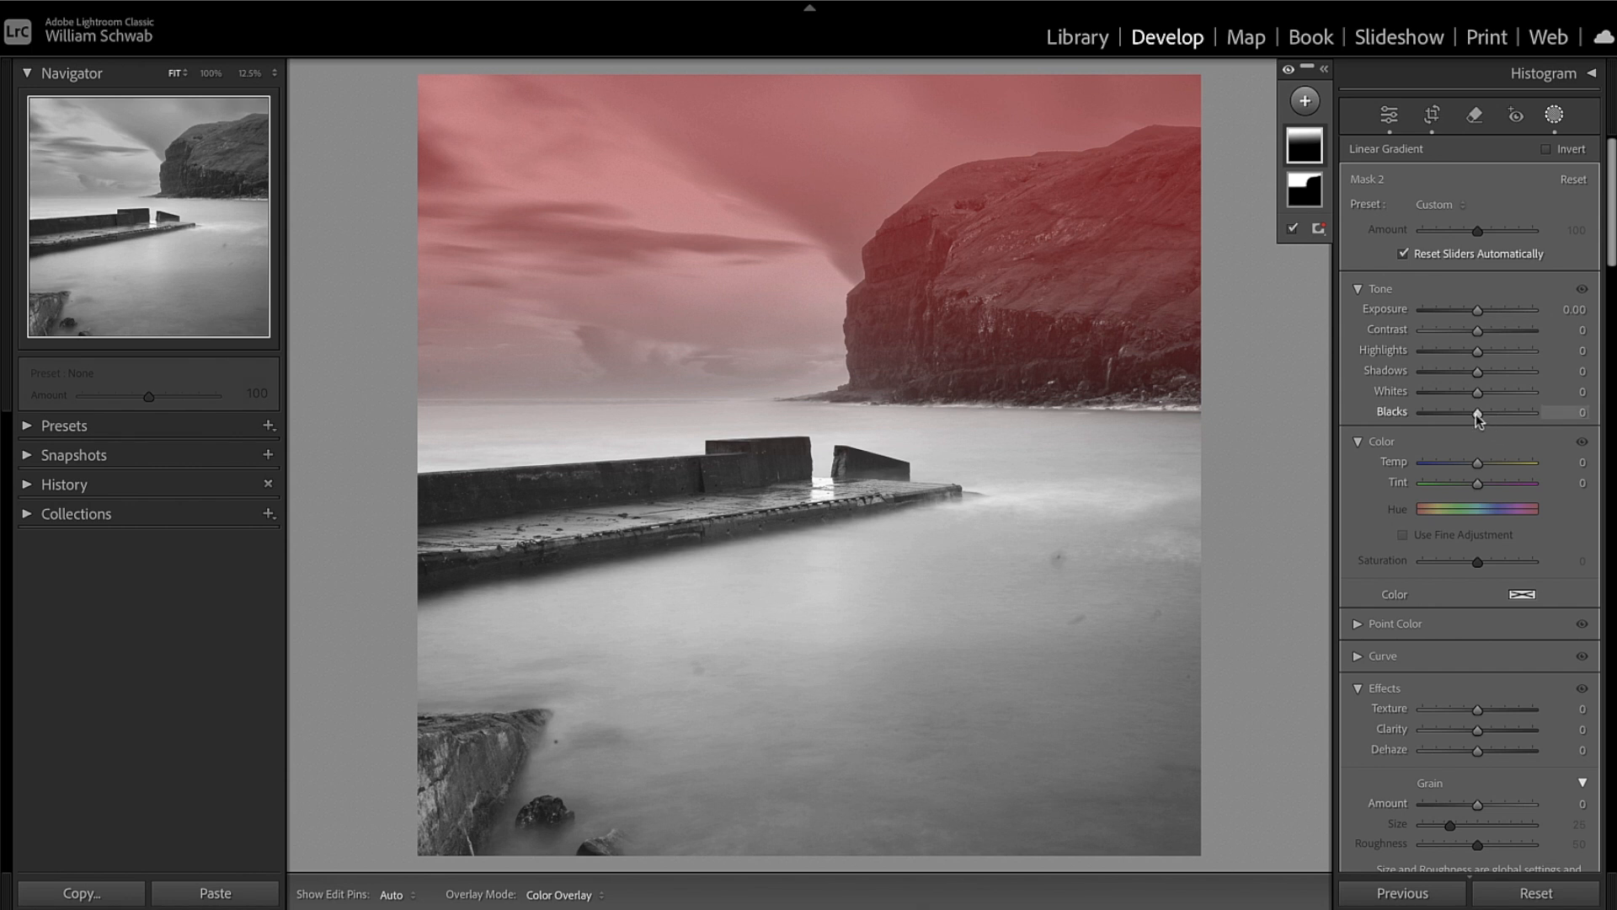
Step: Lower the linear gradient mask's Blacks to -94
mouse_move(1477, 413)
mouse_down()
mouse_move(1445, 416)
mouse_move(1459, 419)
mouse_up()
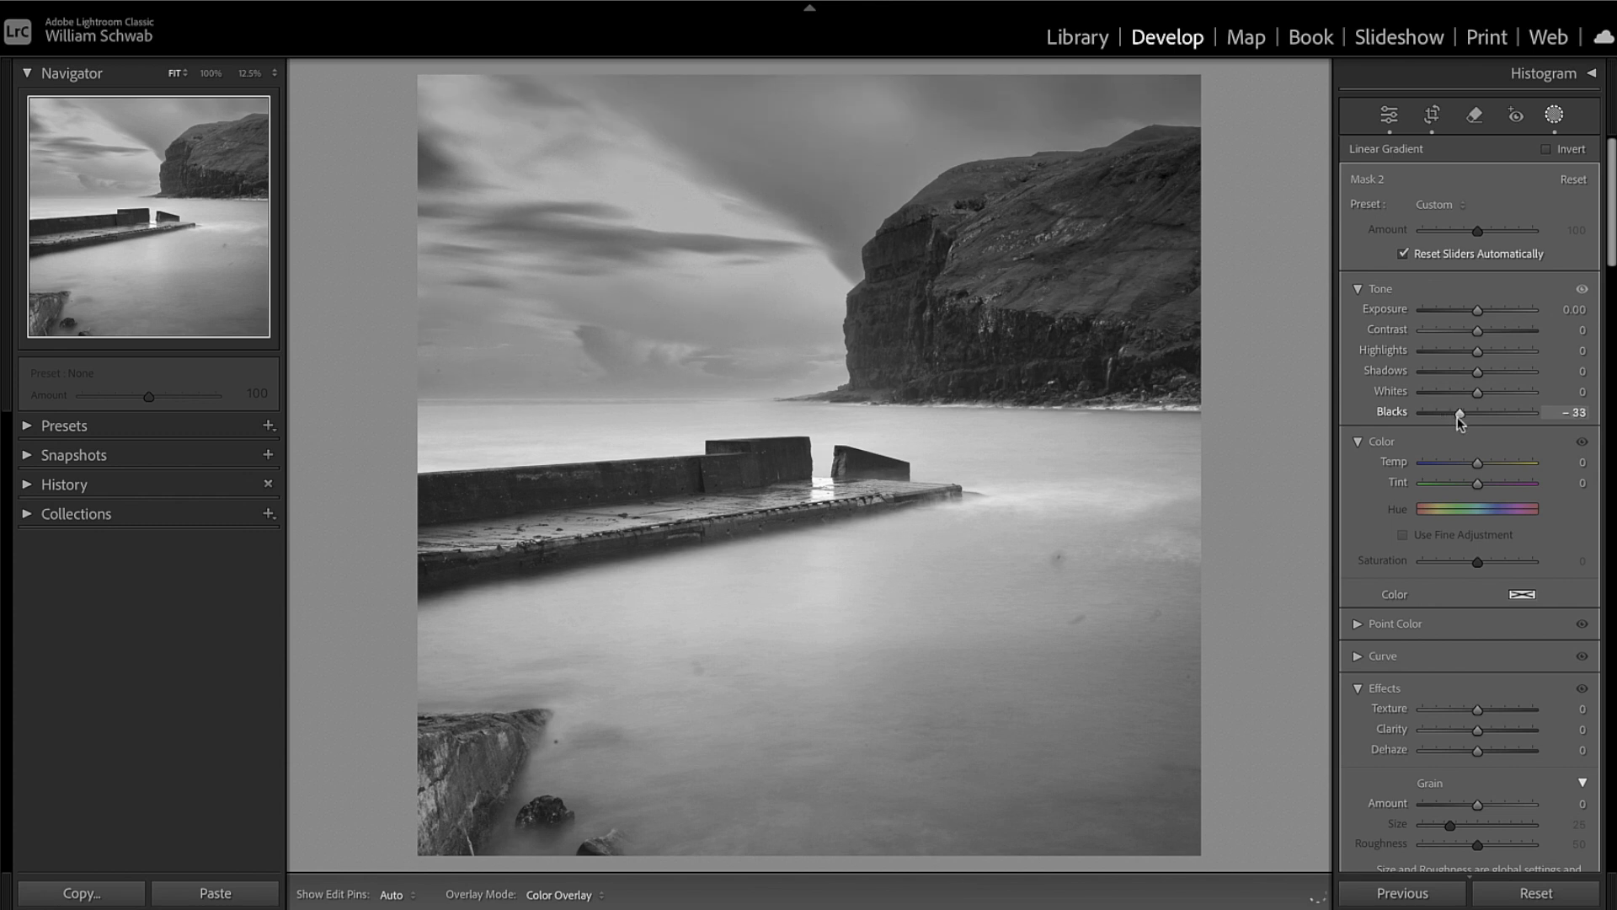
drag(1458, 416, 1457, 417)
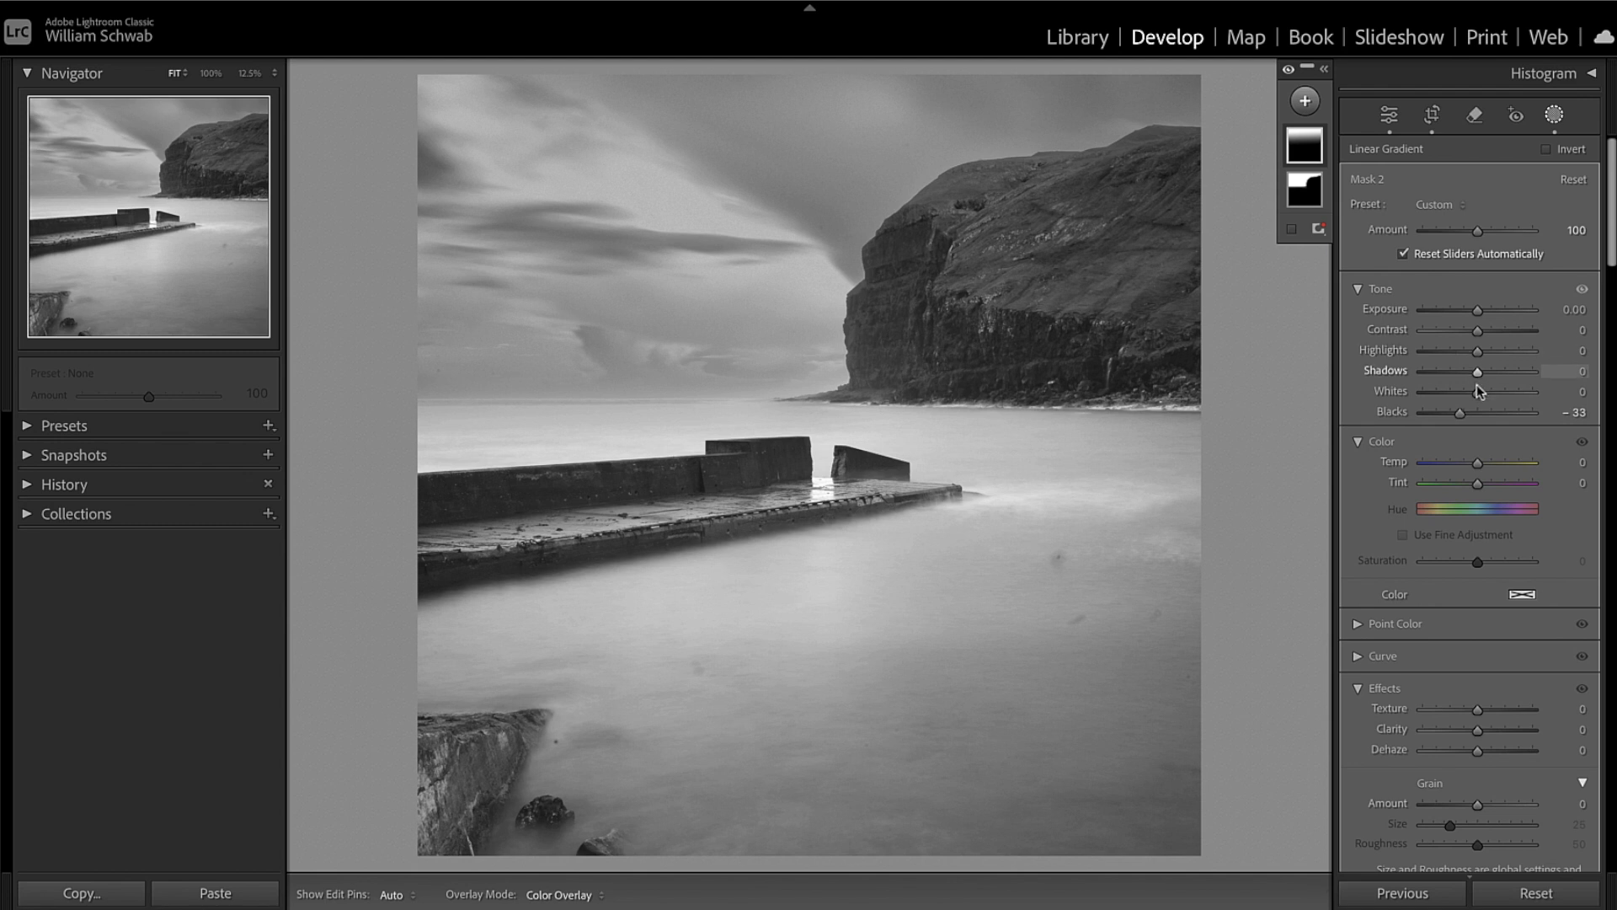
drag(1459, 412, 1424, 409)
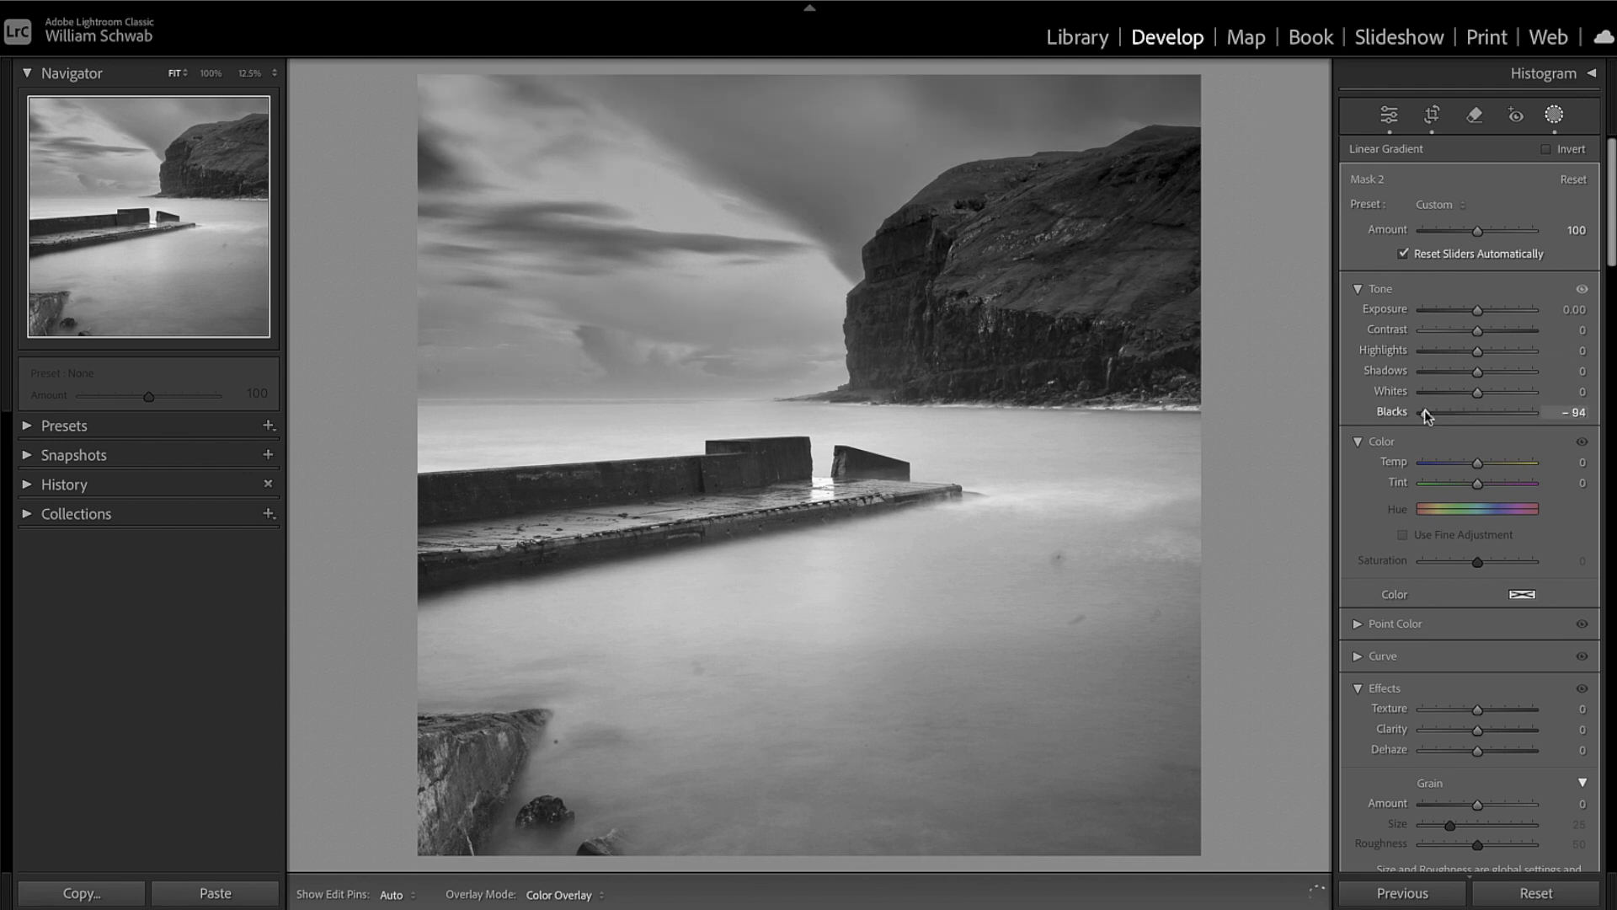
Step: Set the upper linear gradient mask's Blacks to -65, compare it with the sky mask, and leave masking
drag(1424, 414, 1440, 415)
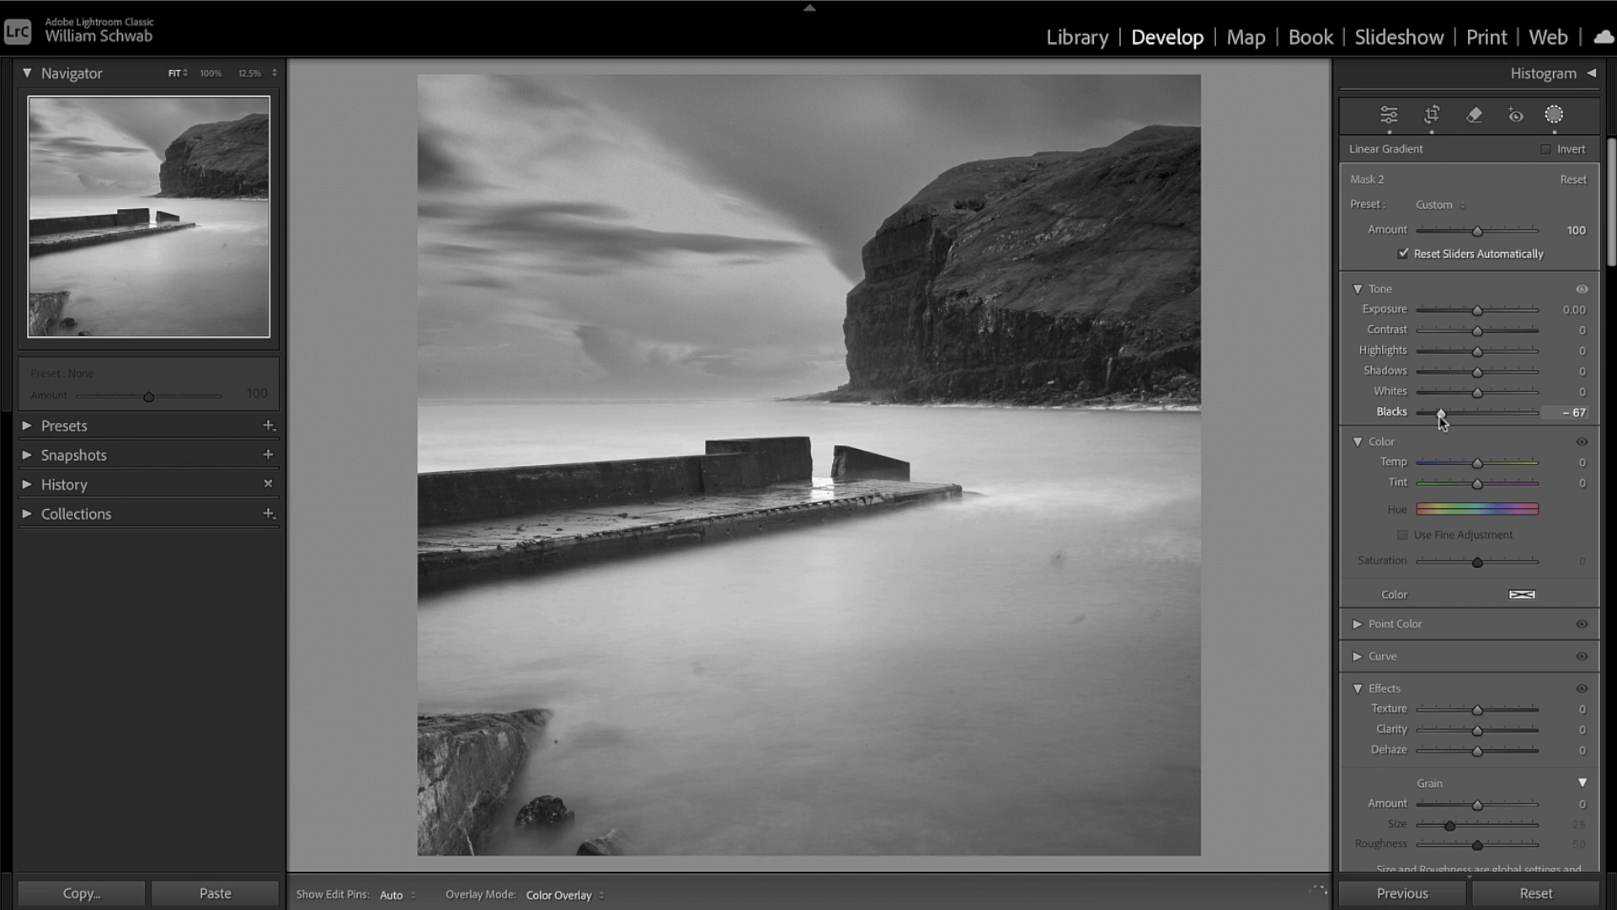
drag(1439, 418, 1440, 419)
drag(1442, 422, 1442, 421)
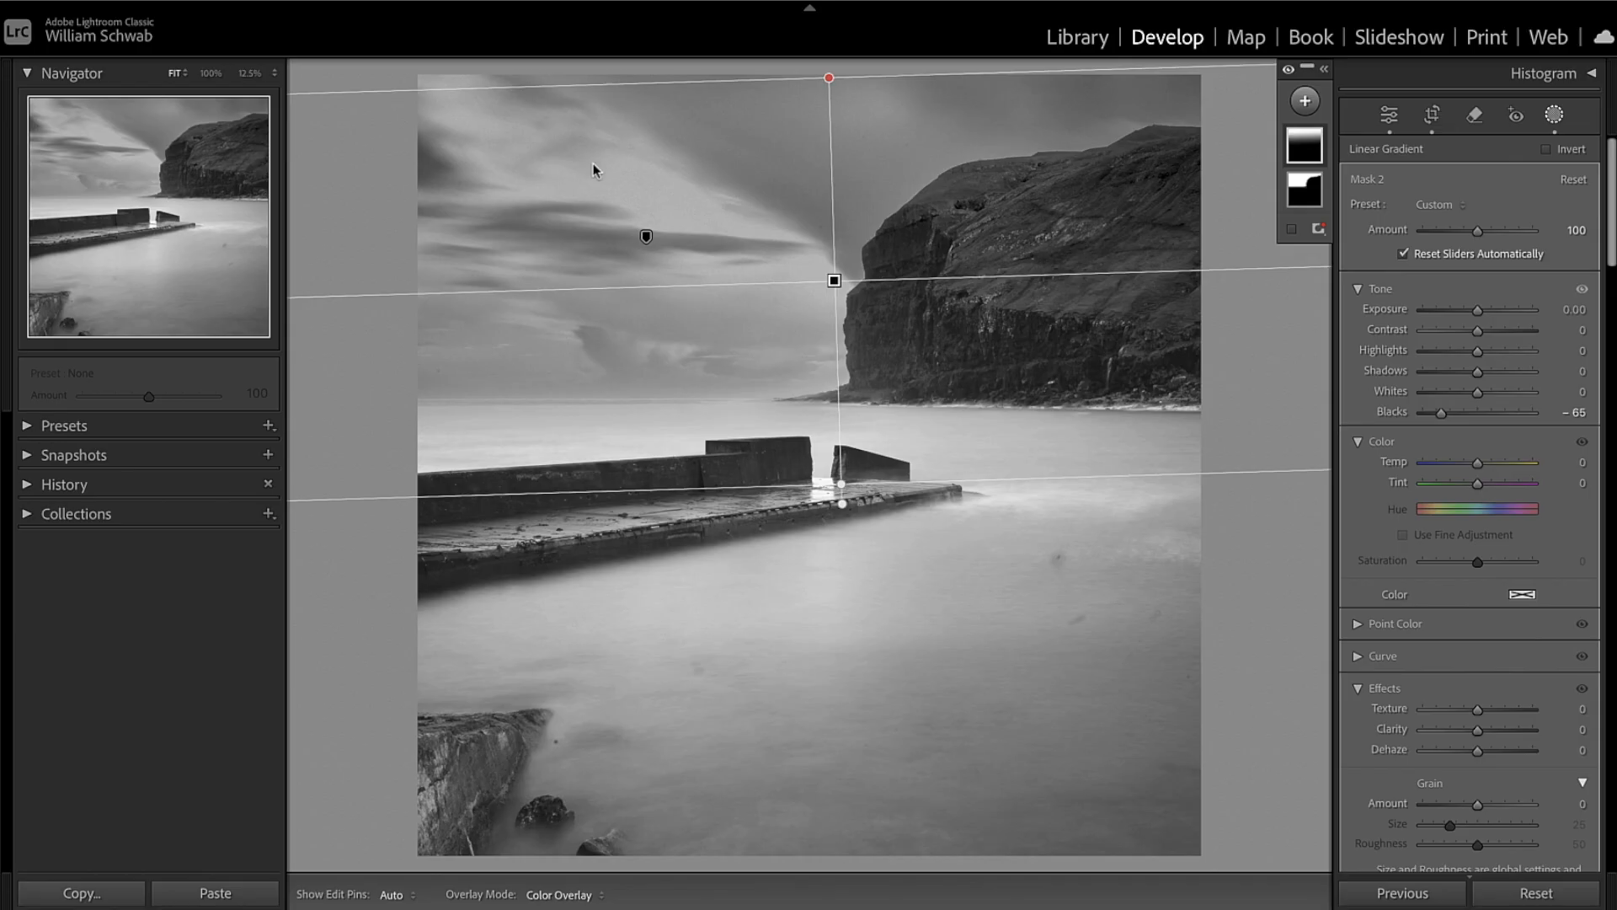
click(646, 239)
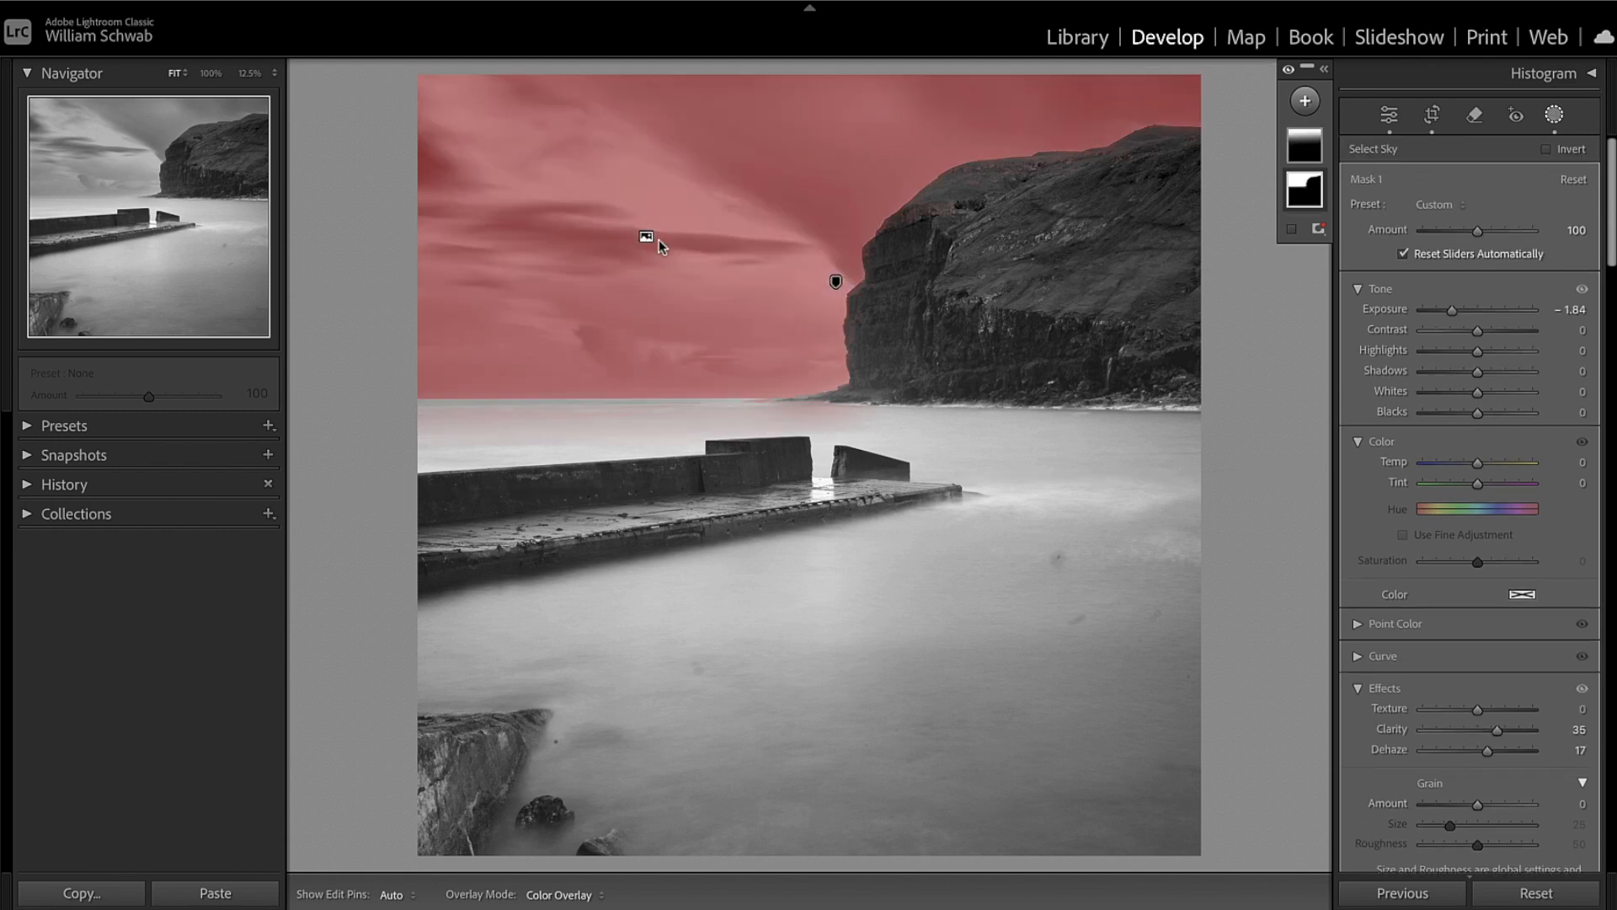
click(837, 282)
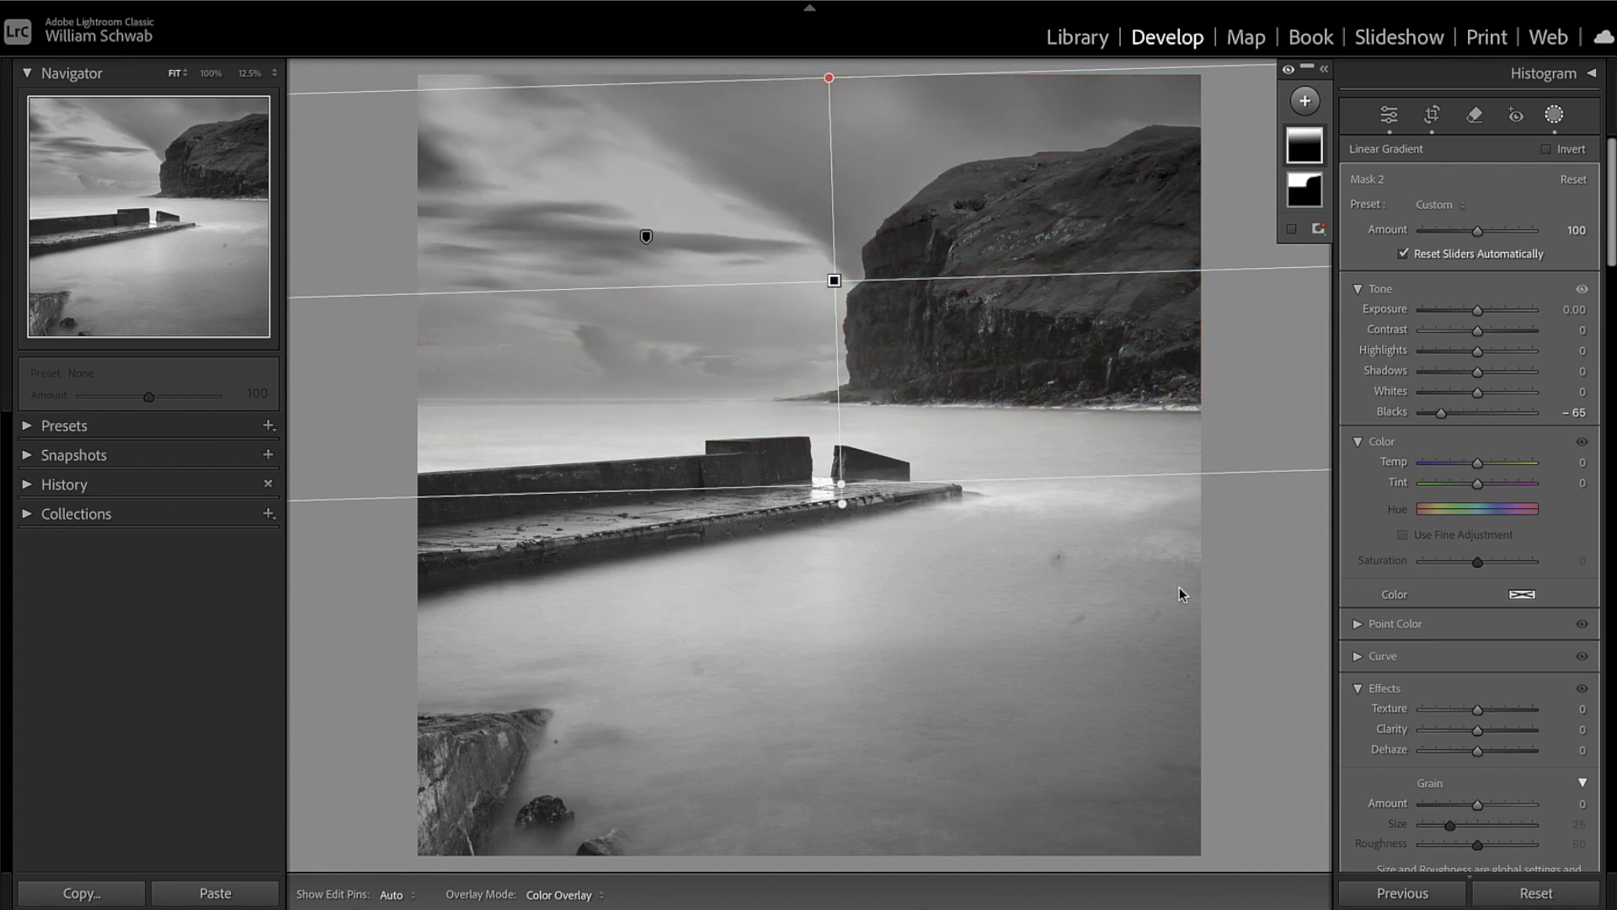
key(Escape)
key(Escape)
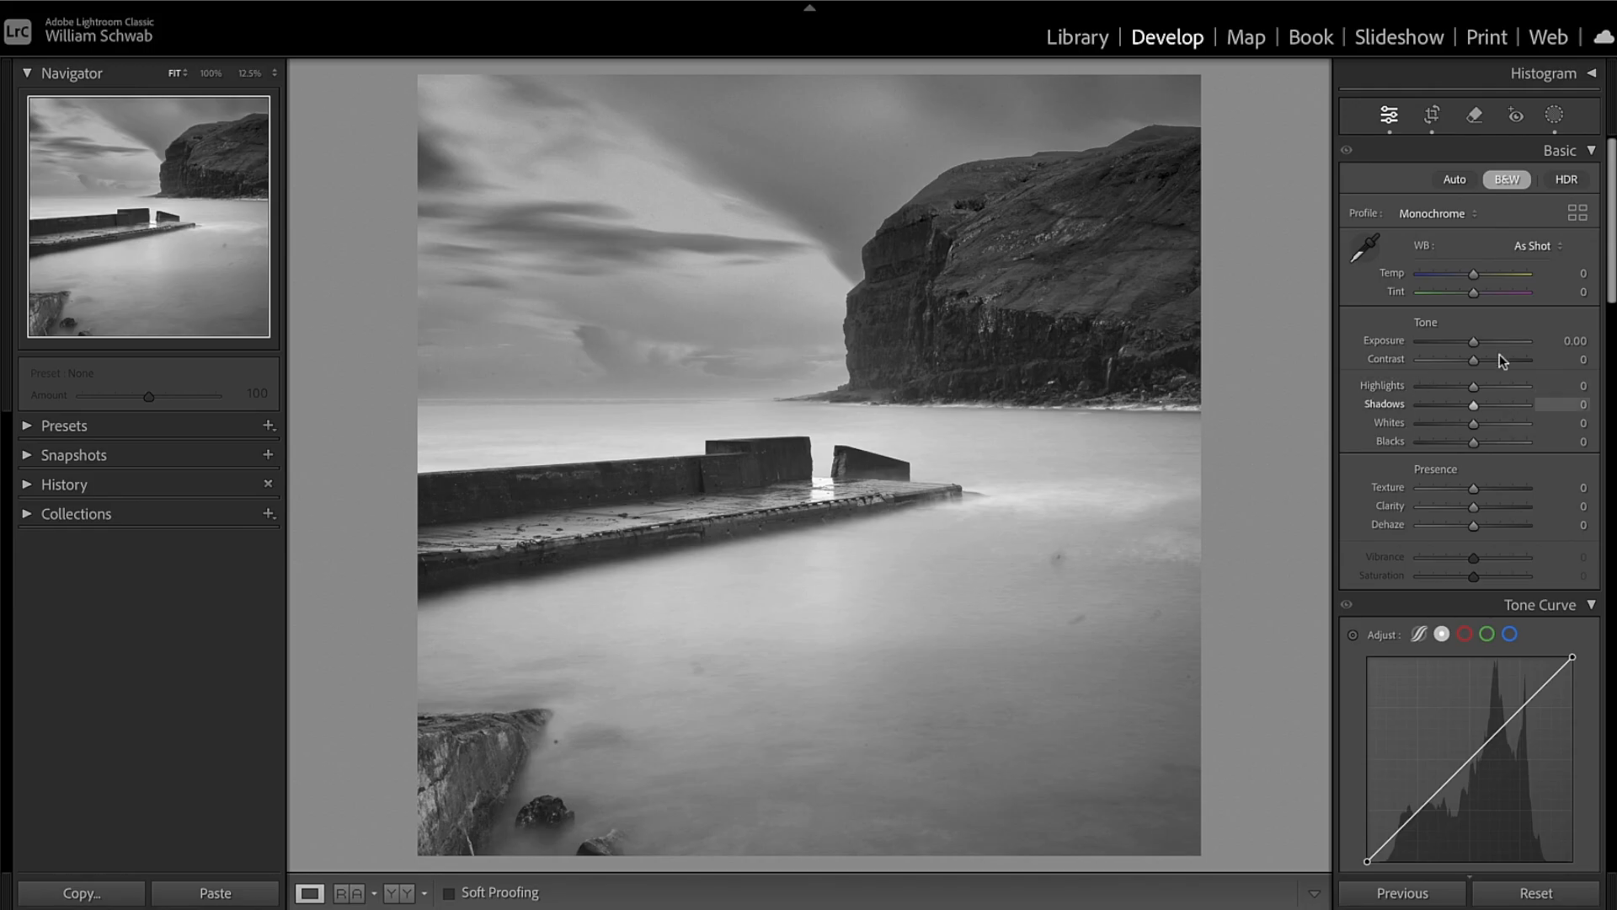
Step: Add a new linear gradient mask running from the photo's lower edge up almost to its upper edge, tilted slightly
click(1554, 114)
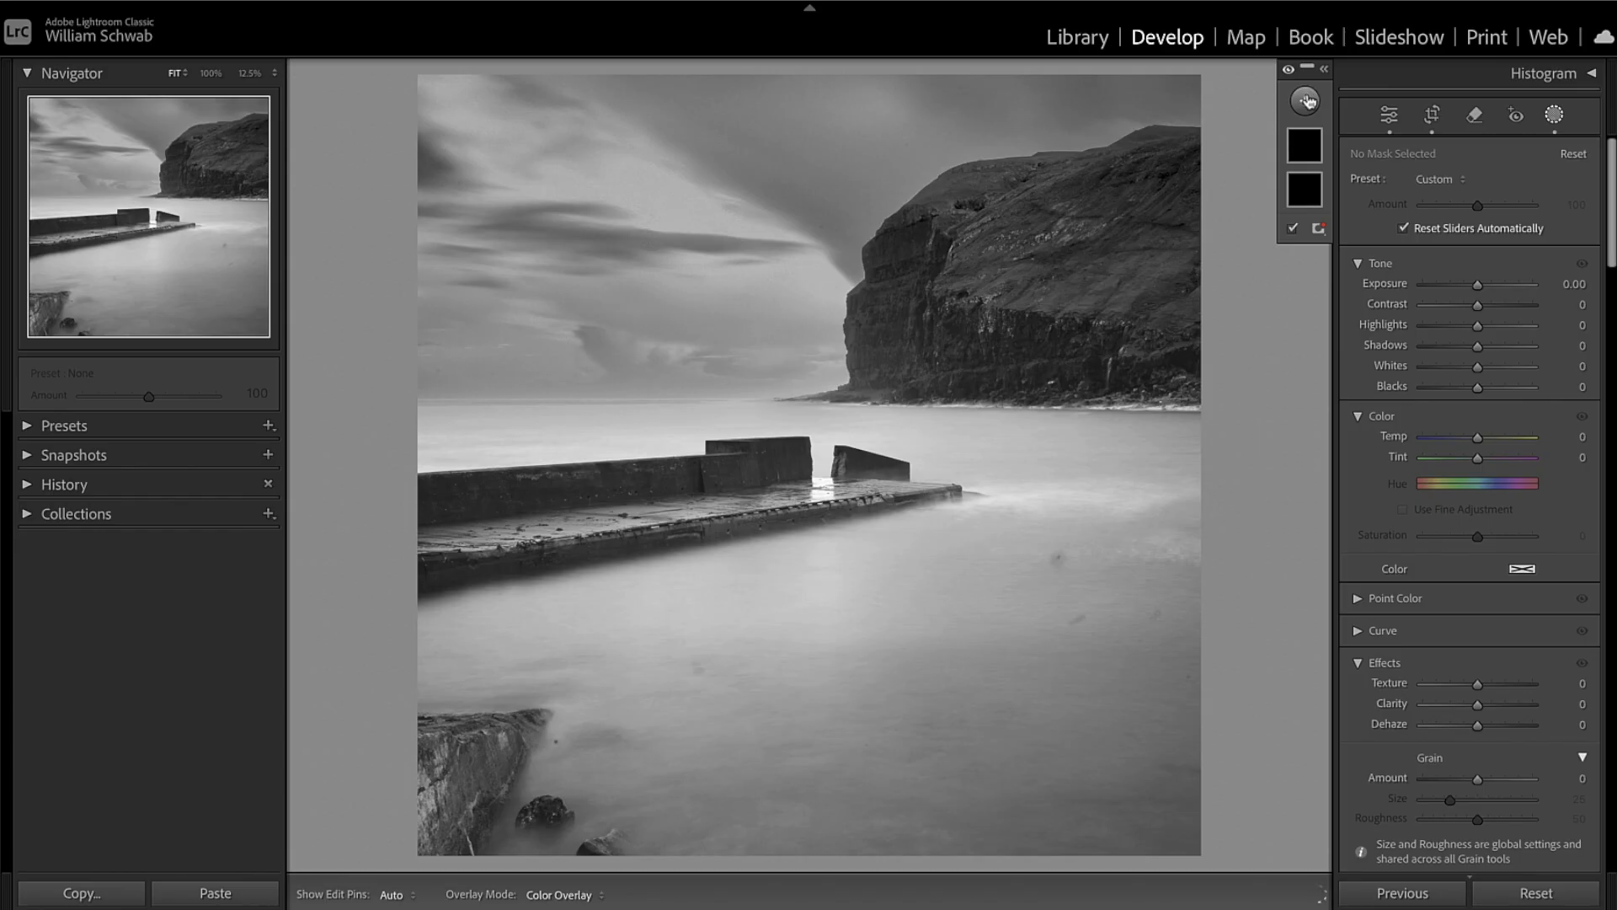
click(1307, 102)
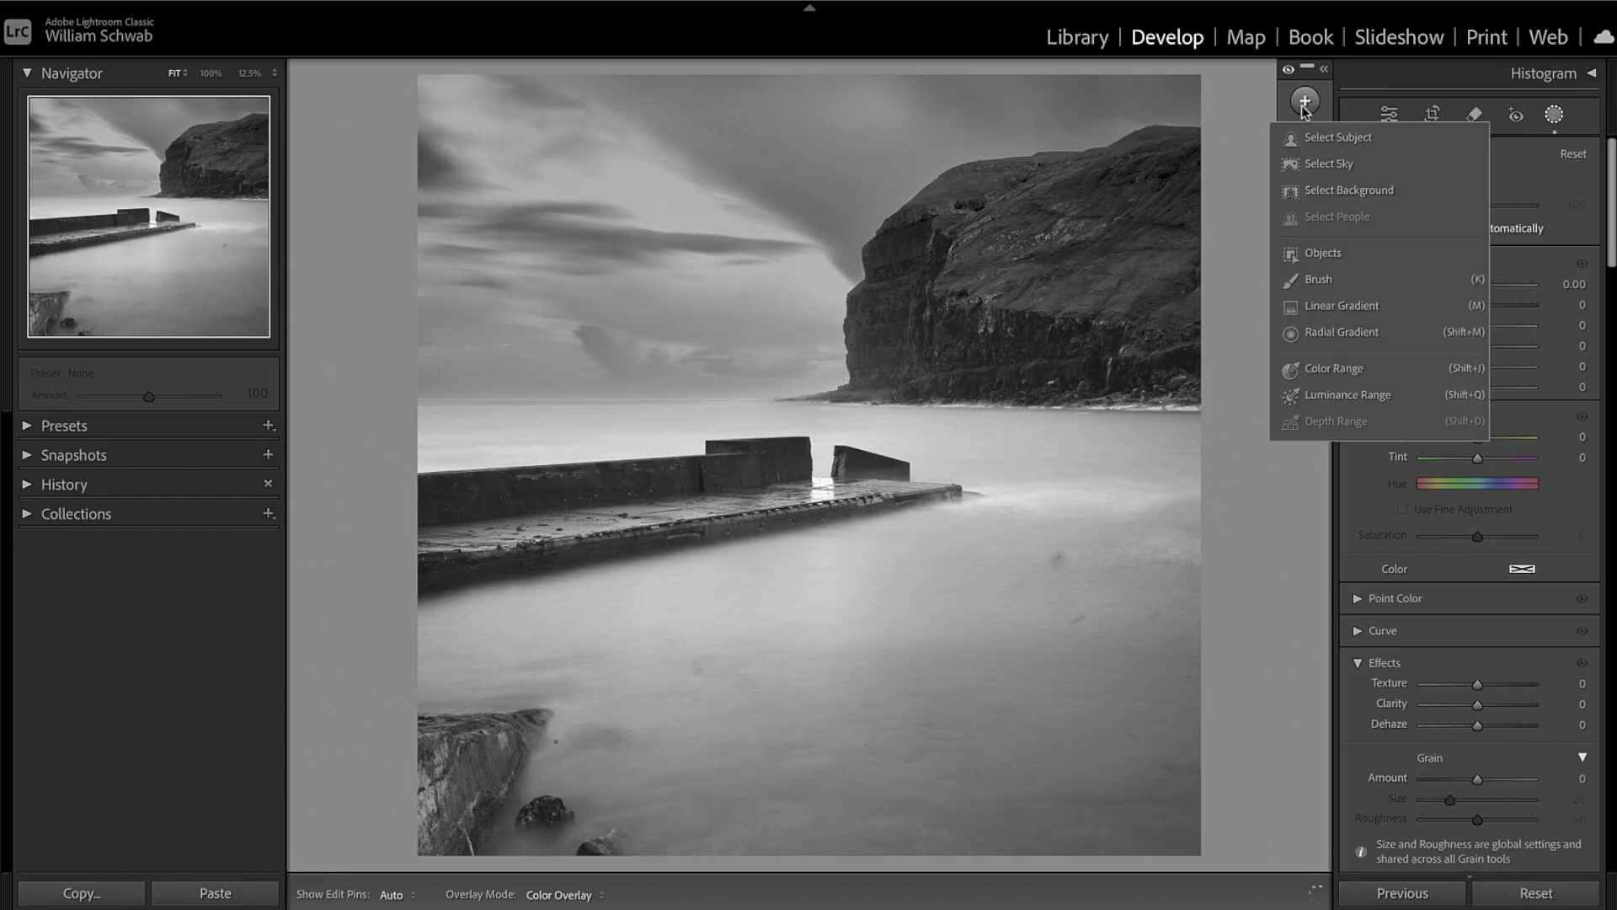
click(1332, 304)
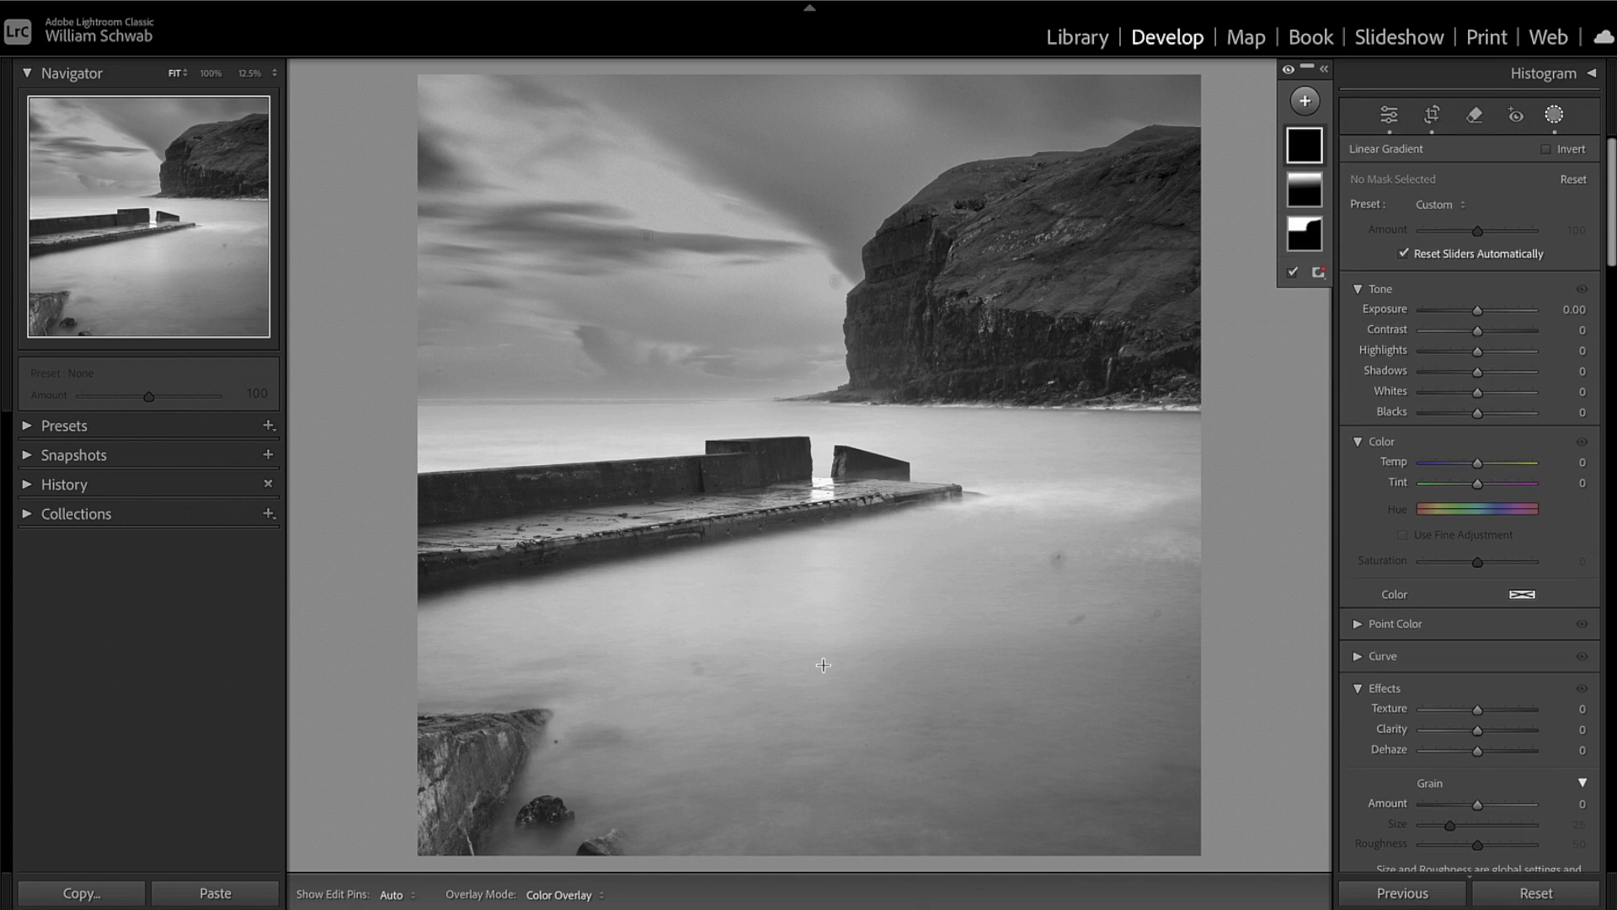
drag(796, 855, 778, 608)
drag(775, 512, 720, 91)
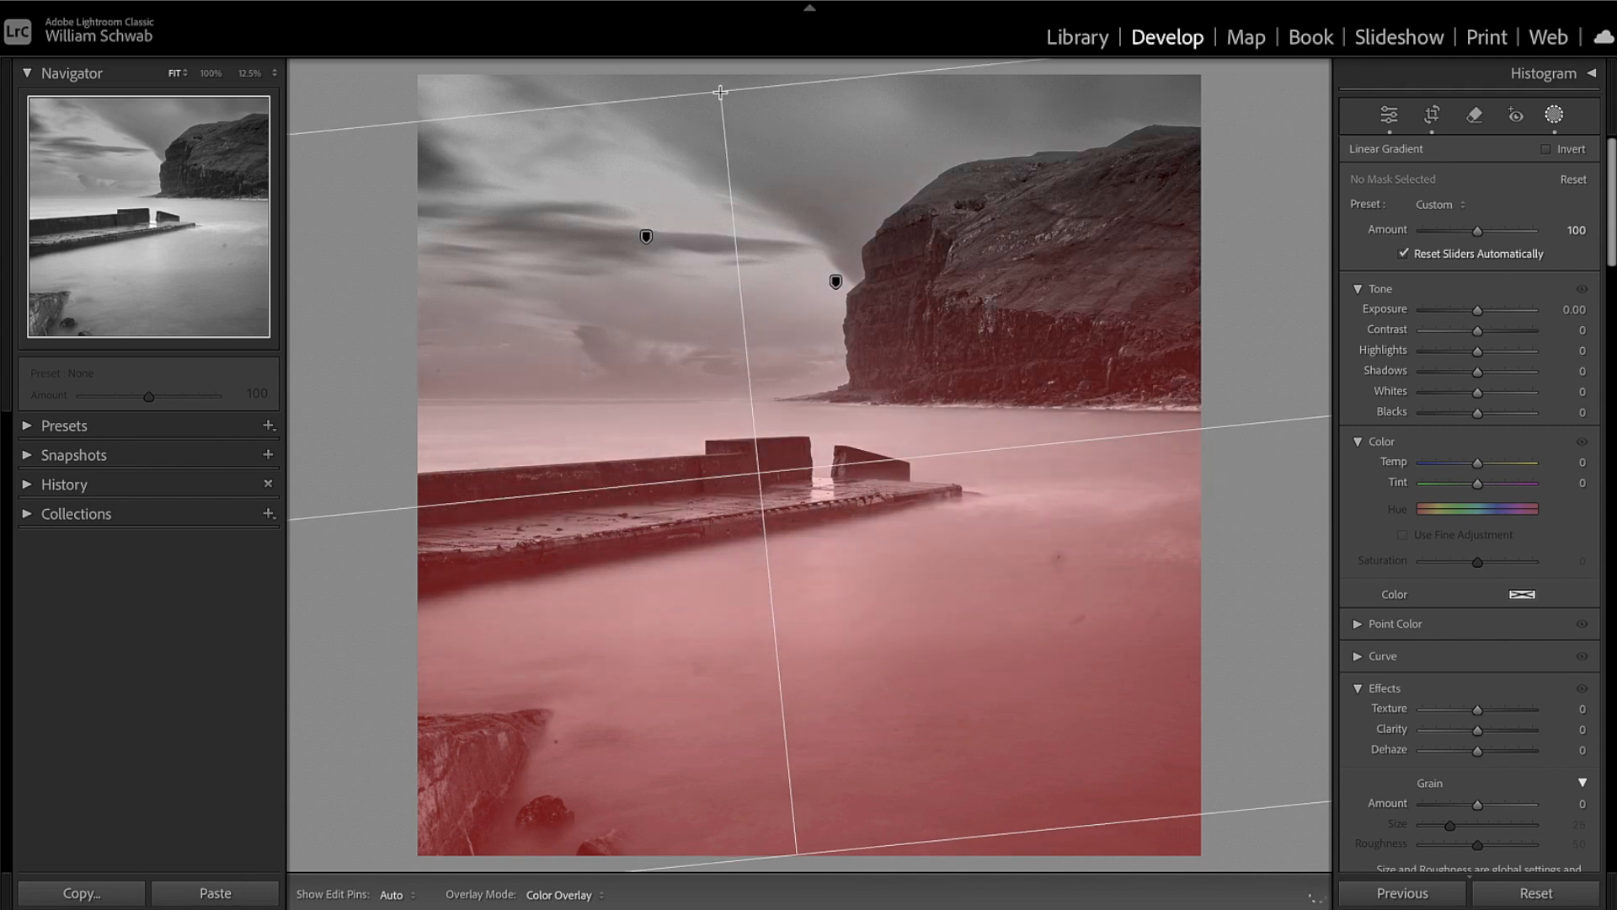
drag(720, 92, 720, 91)
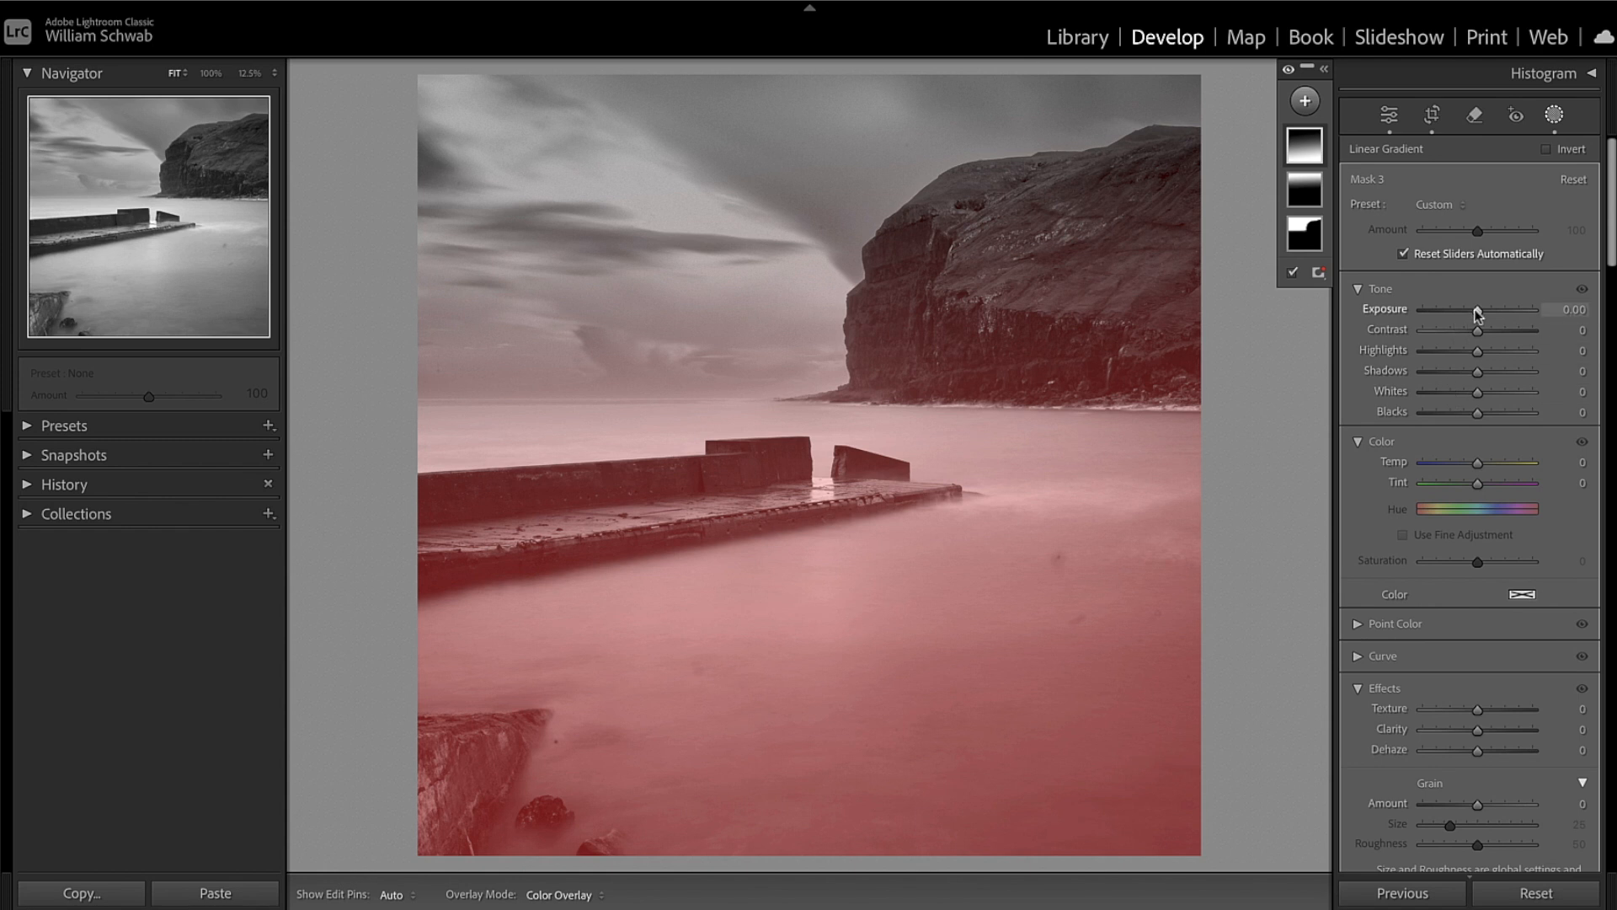
Step: Set the new gradient mask's Exposure to -0.85, Clarity to 24 and Dehaze to about 12
drag(1477, 314, 1463, 310)
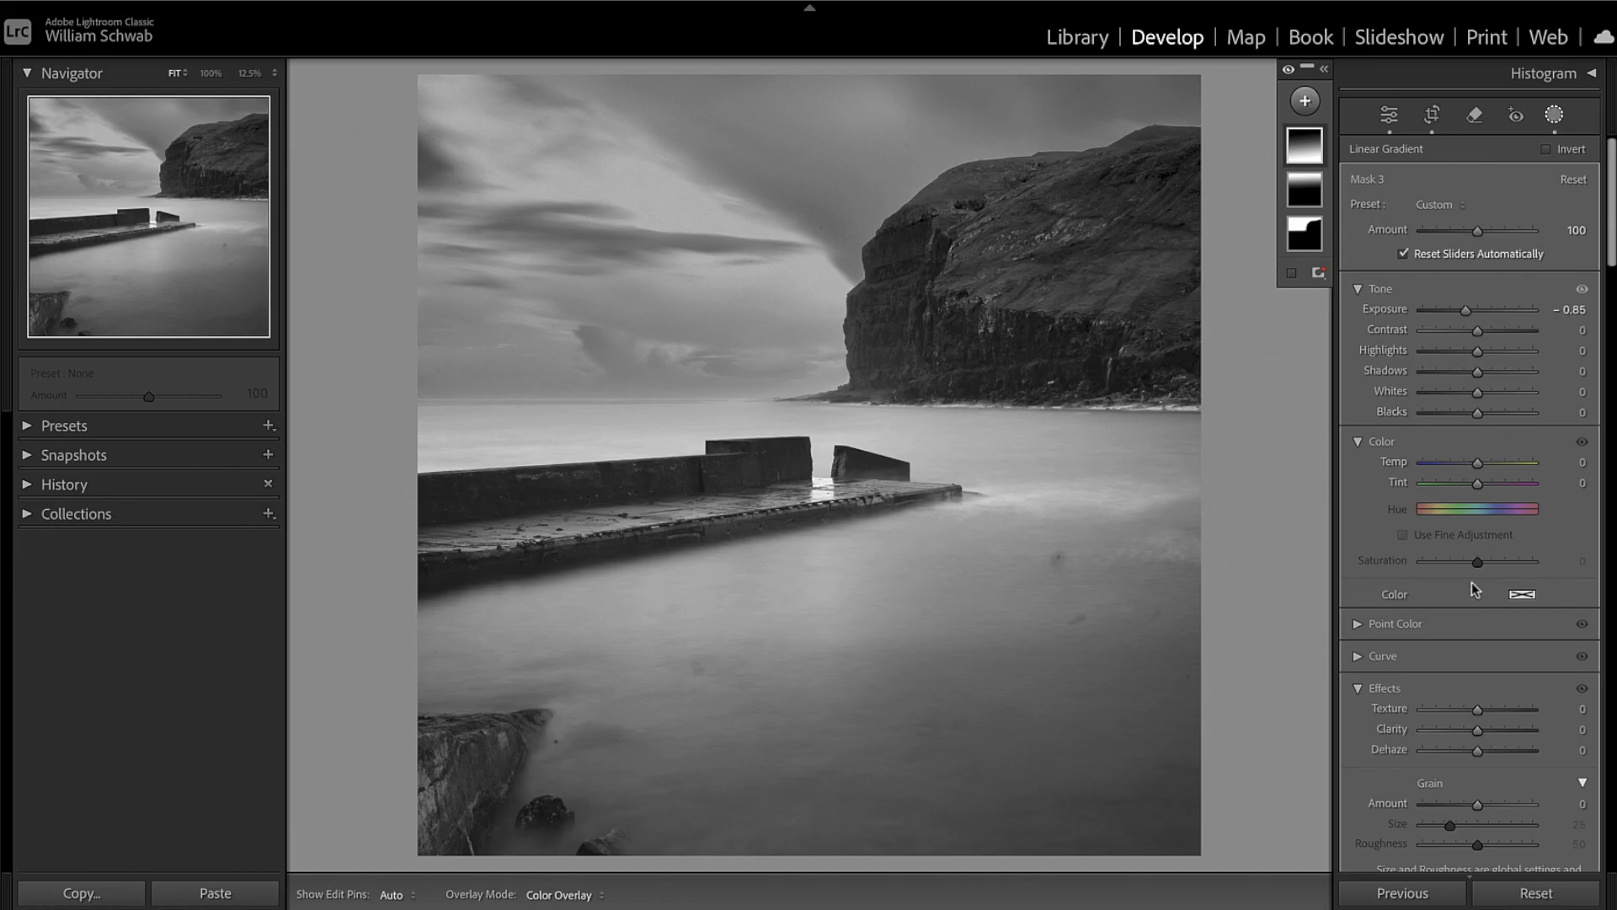
mouse_move(1478, 735)
mouse_down()
mouse_move(1507, 731)
mouse_move(1493, 733)
mouse_up()
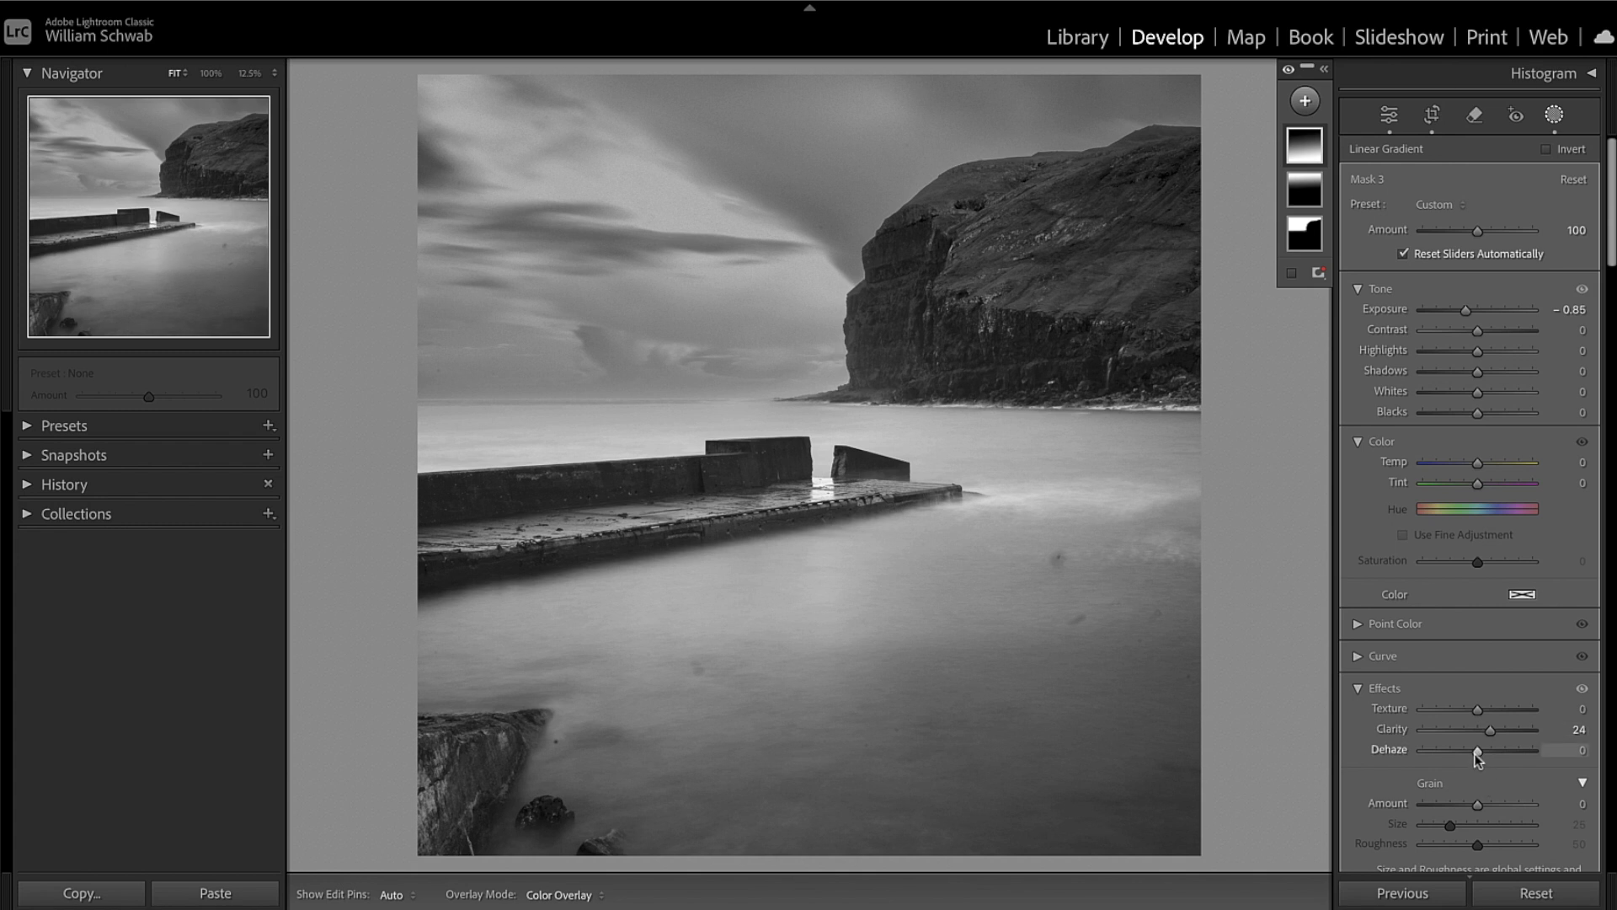
drag(1478, 751, 1492, 751)
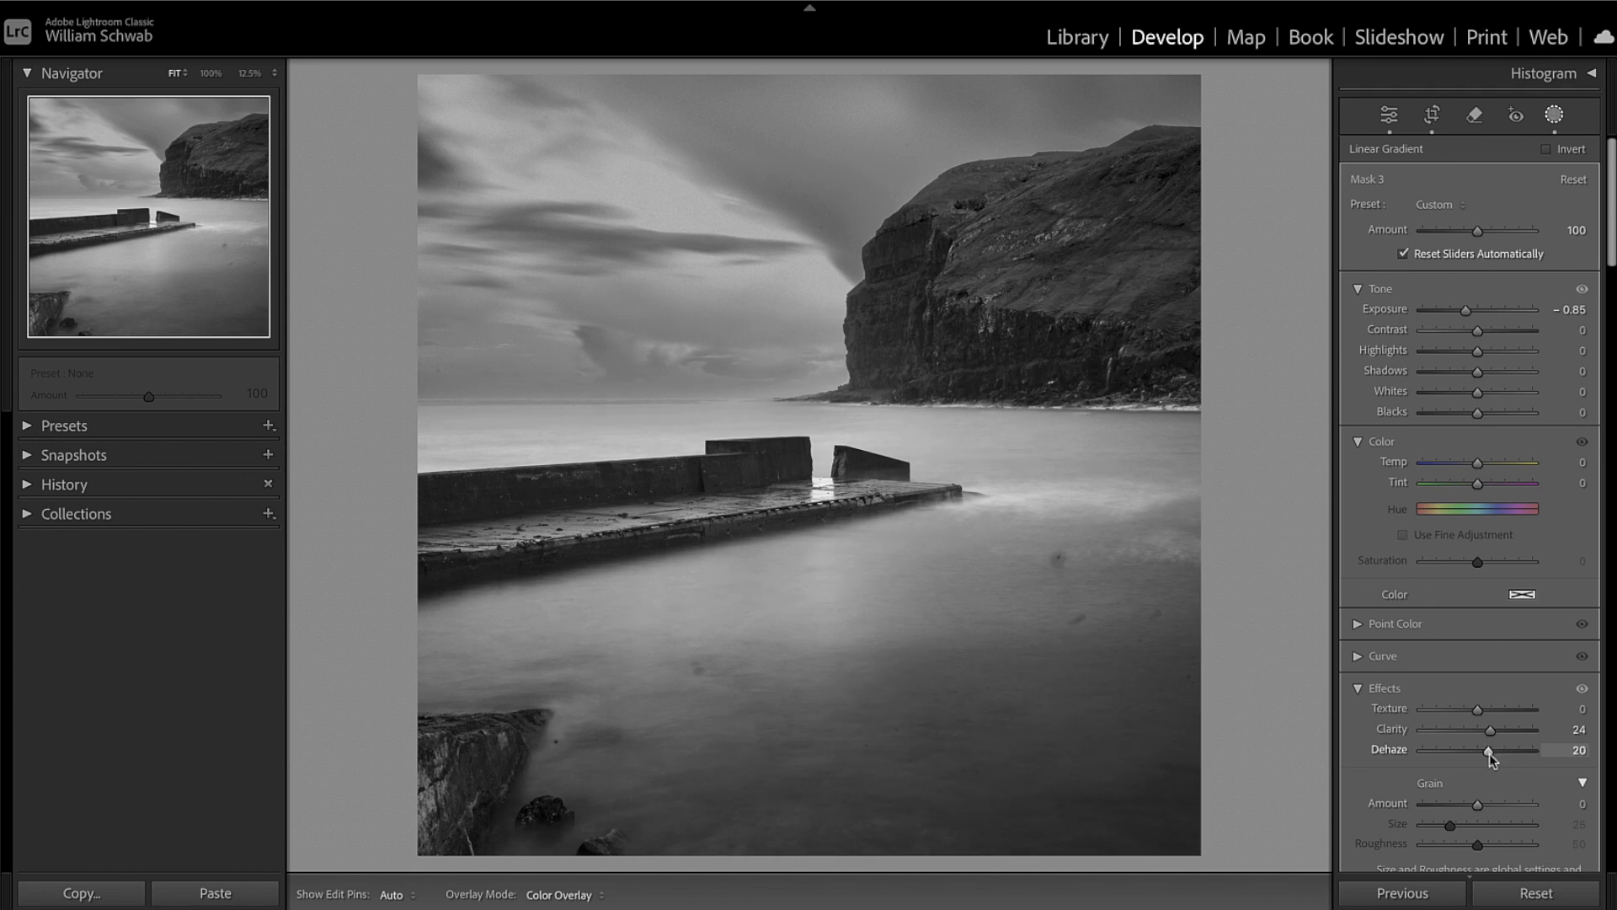
drag(1489, 753, 1486, 755)
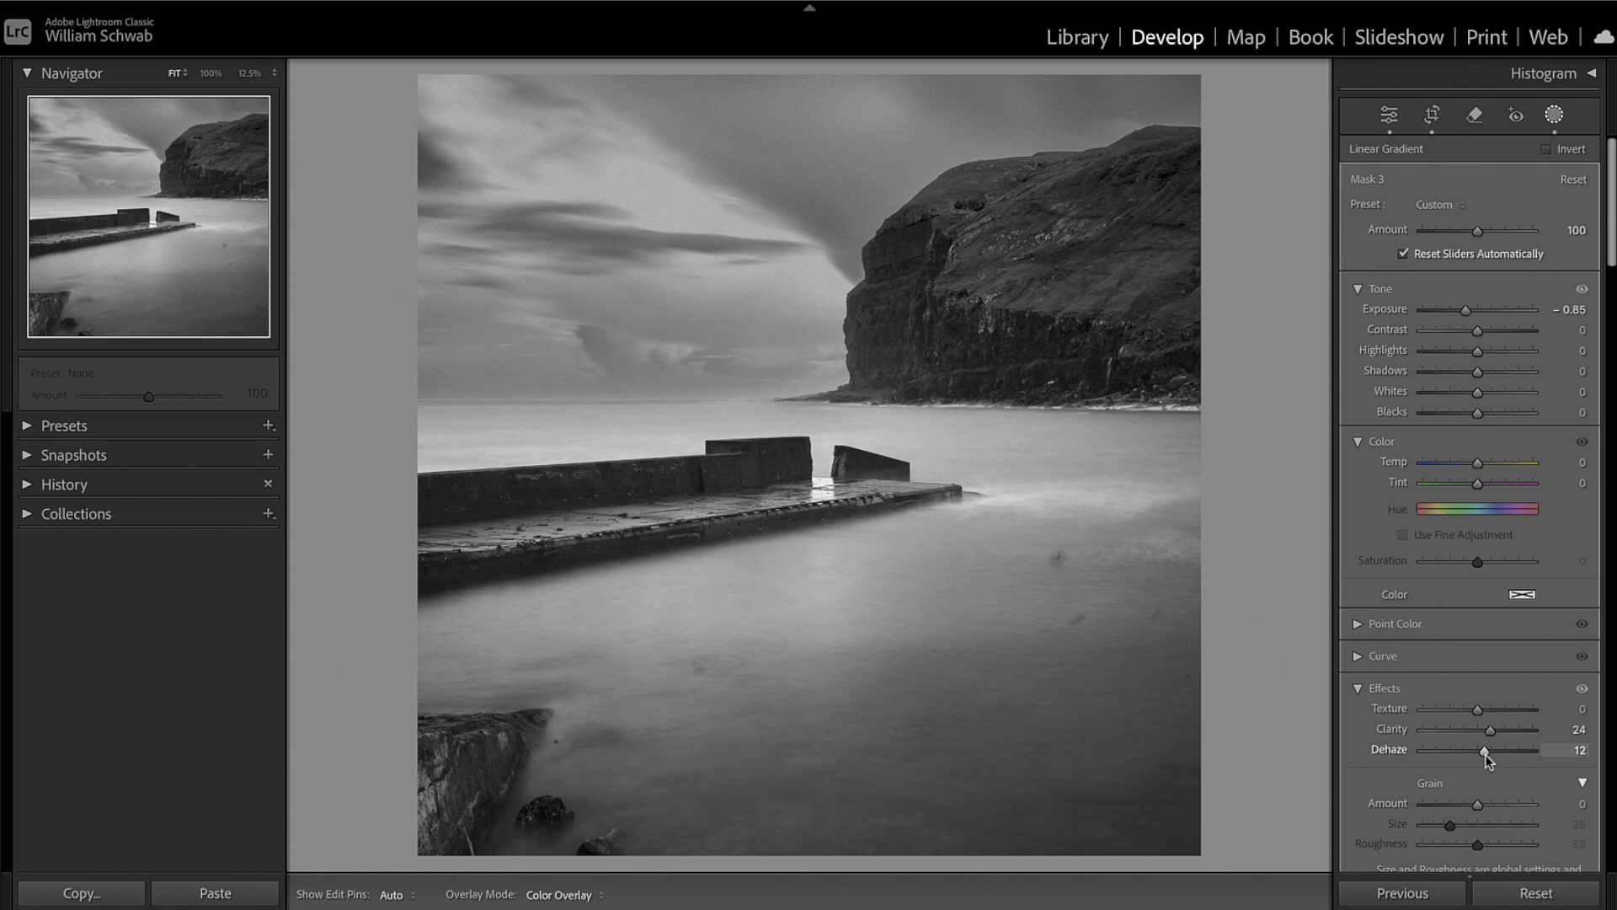
drag(1488, 753, 1487, 753)
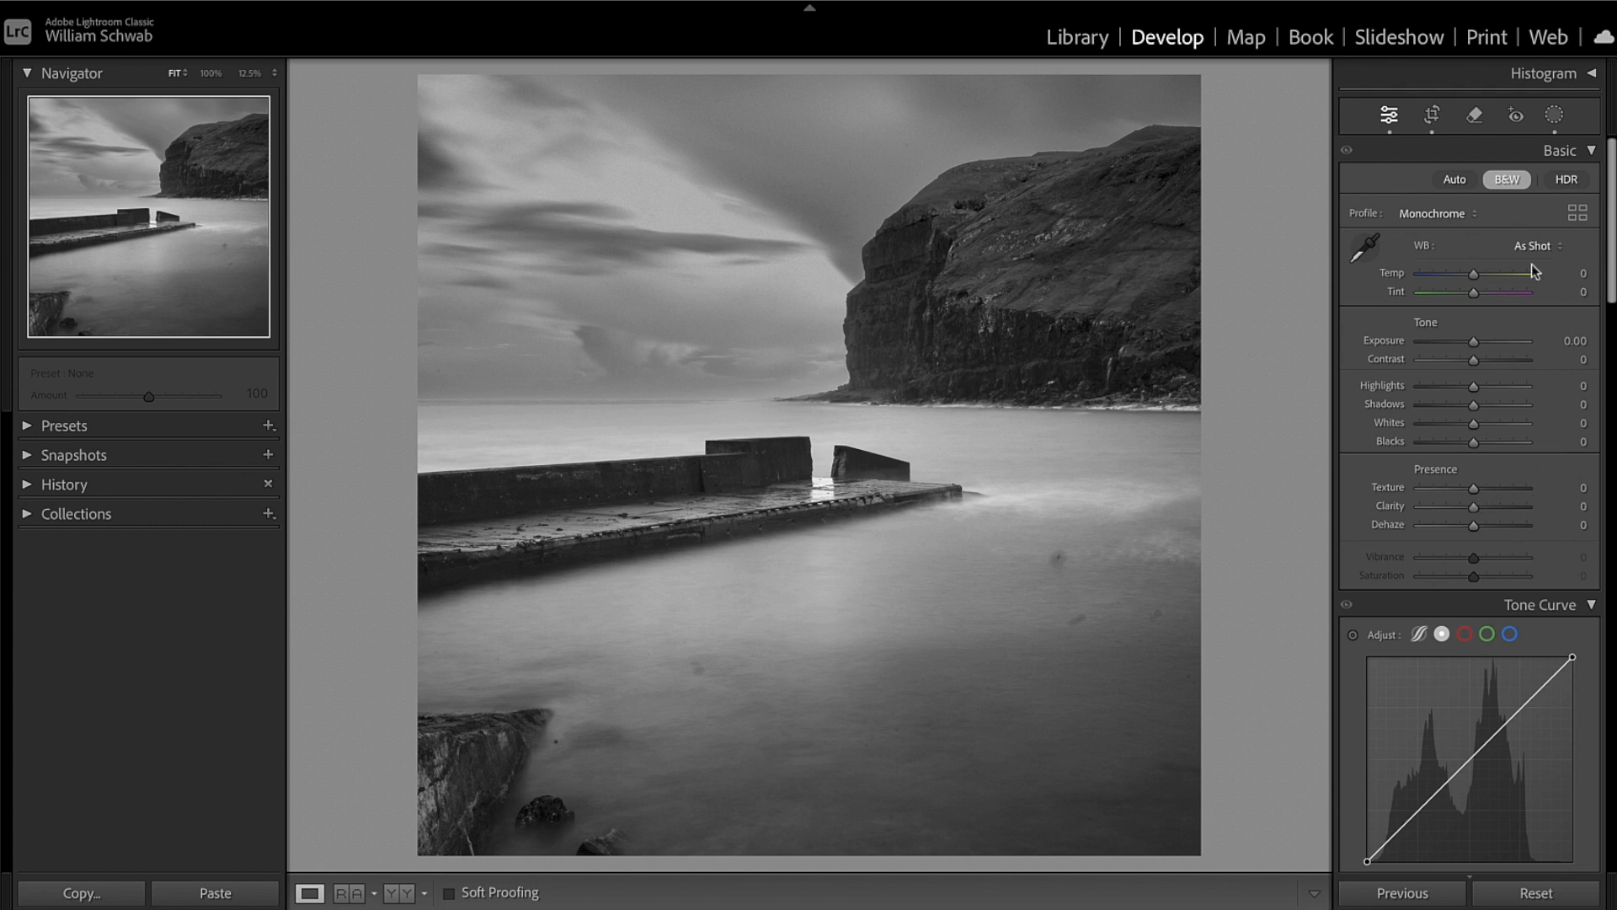
Step: Add another linear gradient mask from the photo's lower edge up to just above the horizon
click(1552, 118)
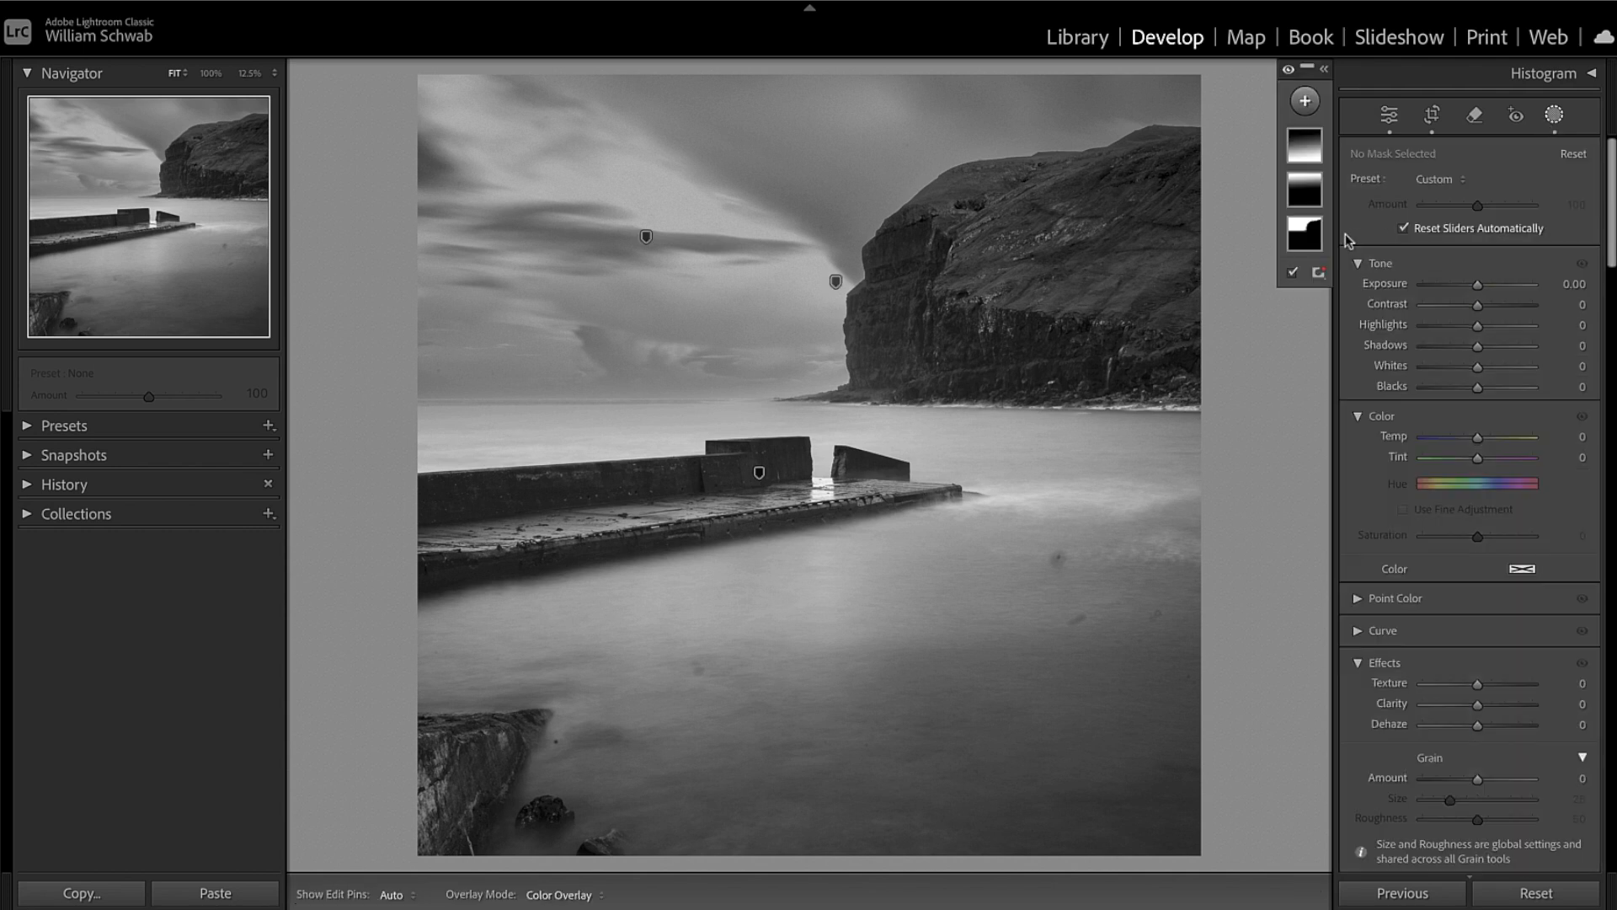
click(1303, 102)
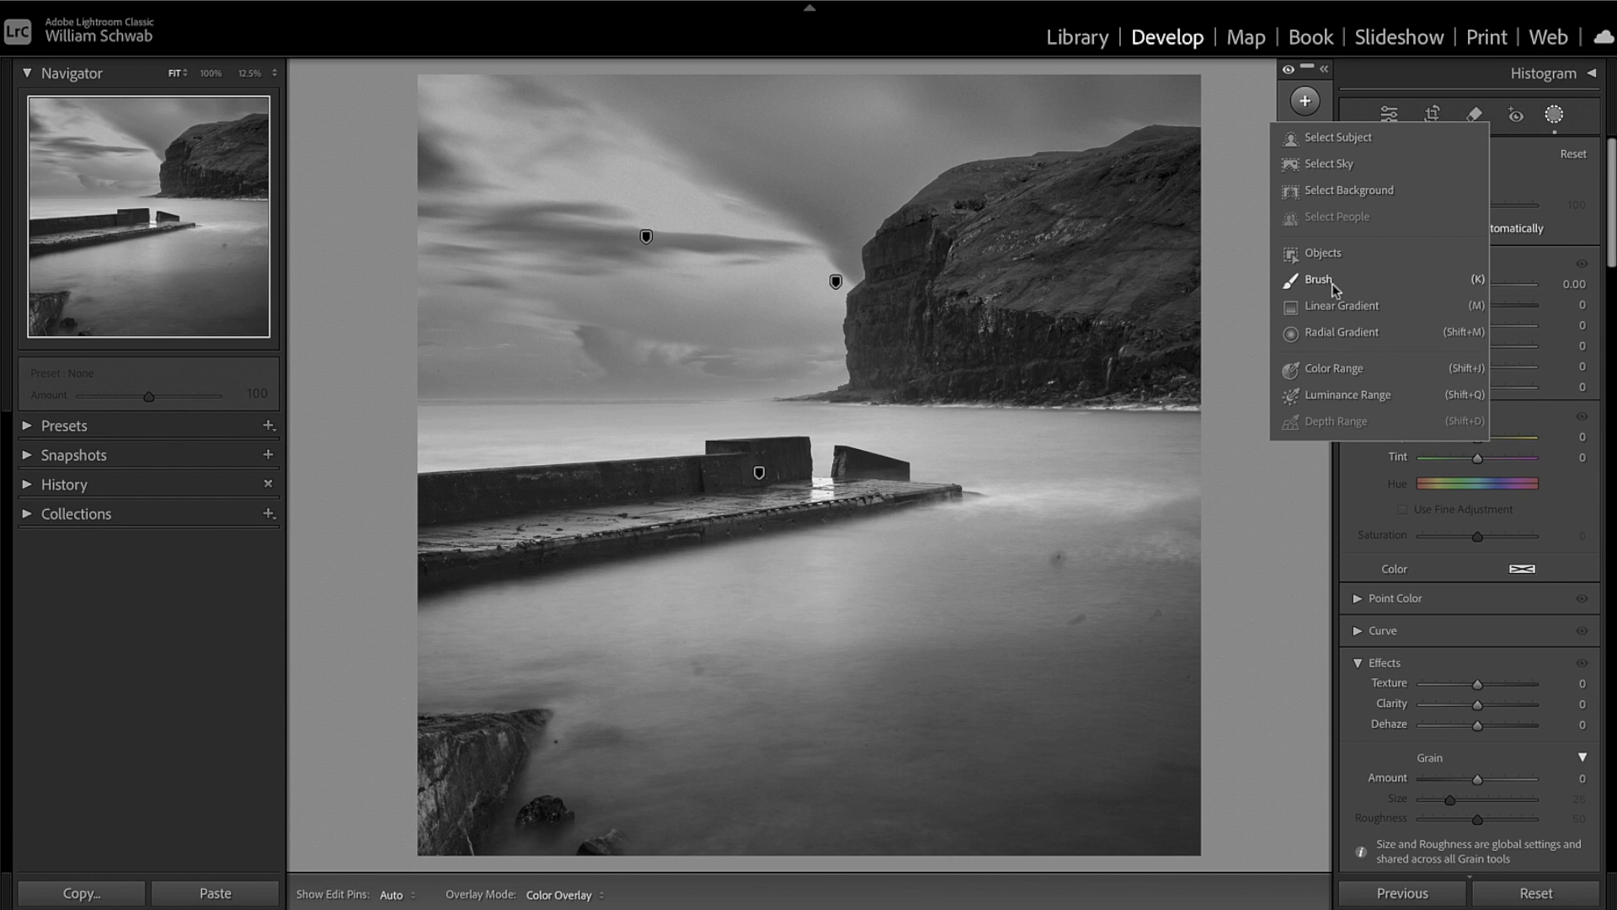
click(1344, 310)
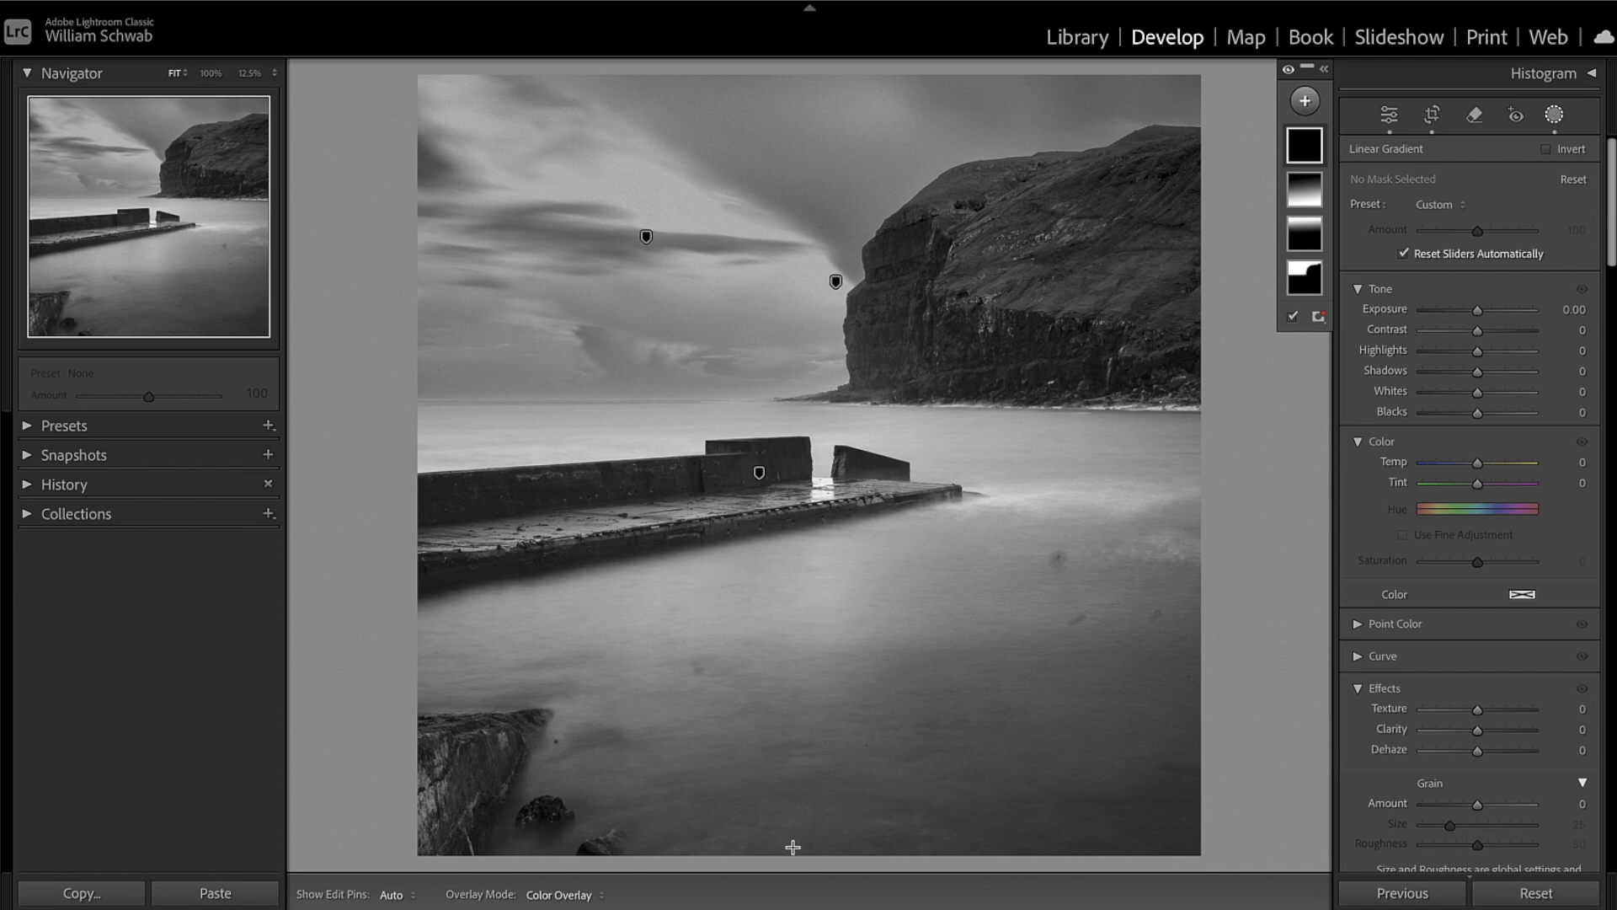
drag(776, 851, 702, 368)
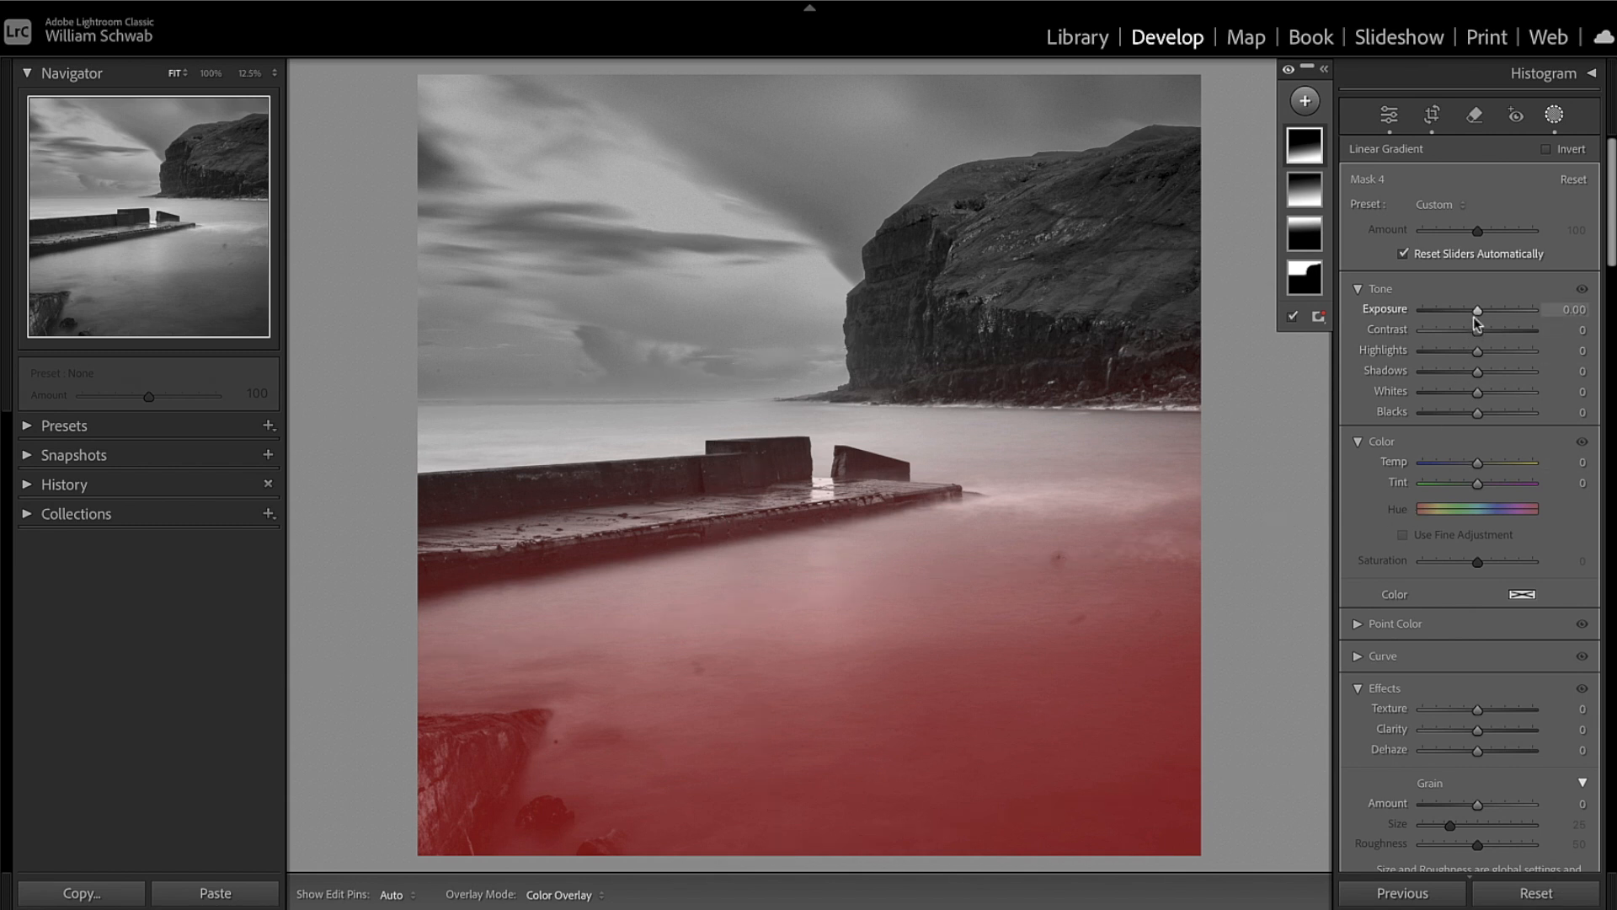
Step: Set this lower gradient mask's Exposure to -1.24 and Clarity to 11, and close masking
drag(1475, 313, 1457, 311)
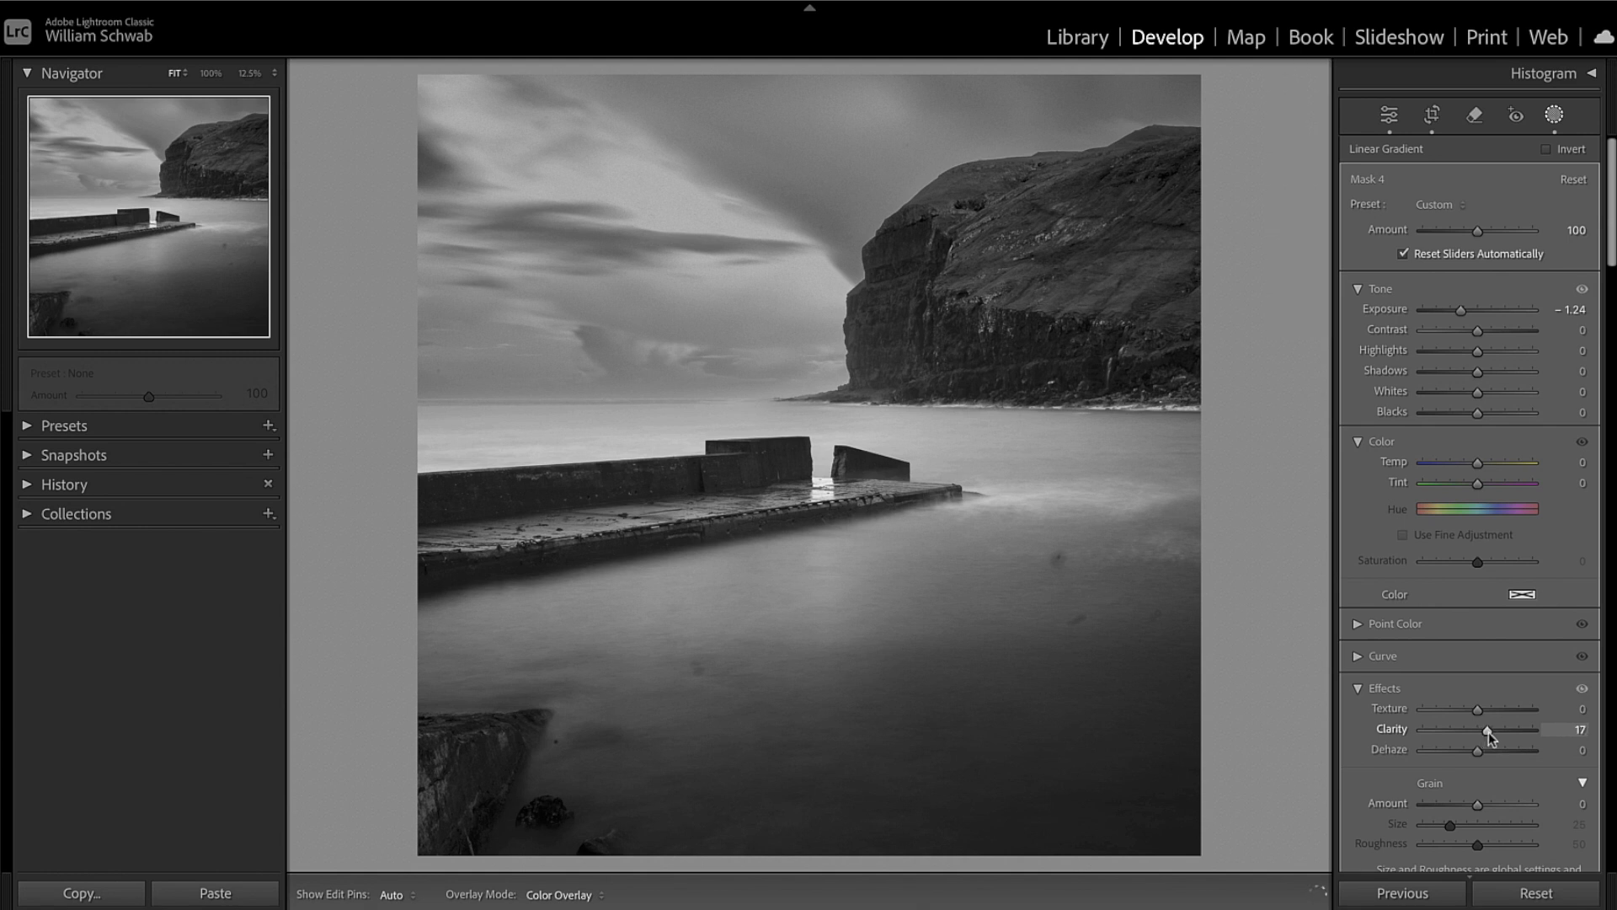
drag(1488, 731, 1485, 731)
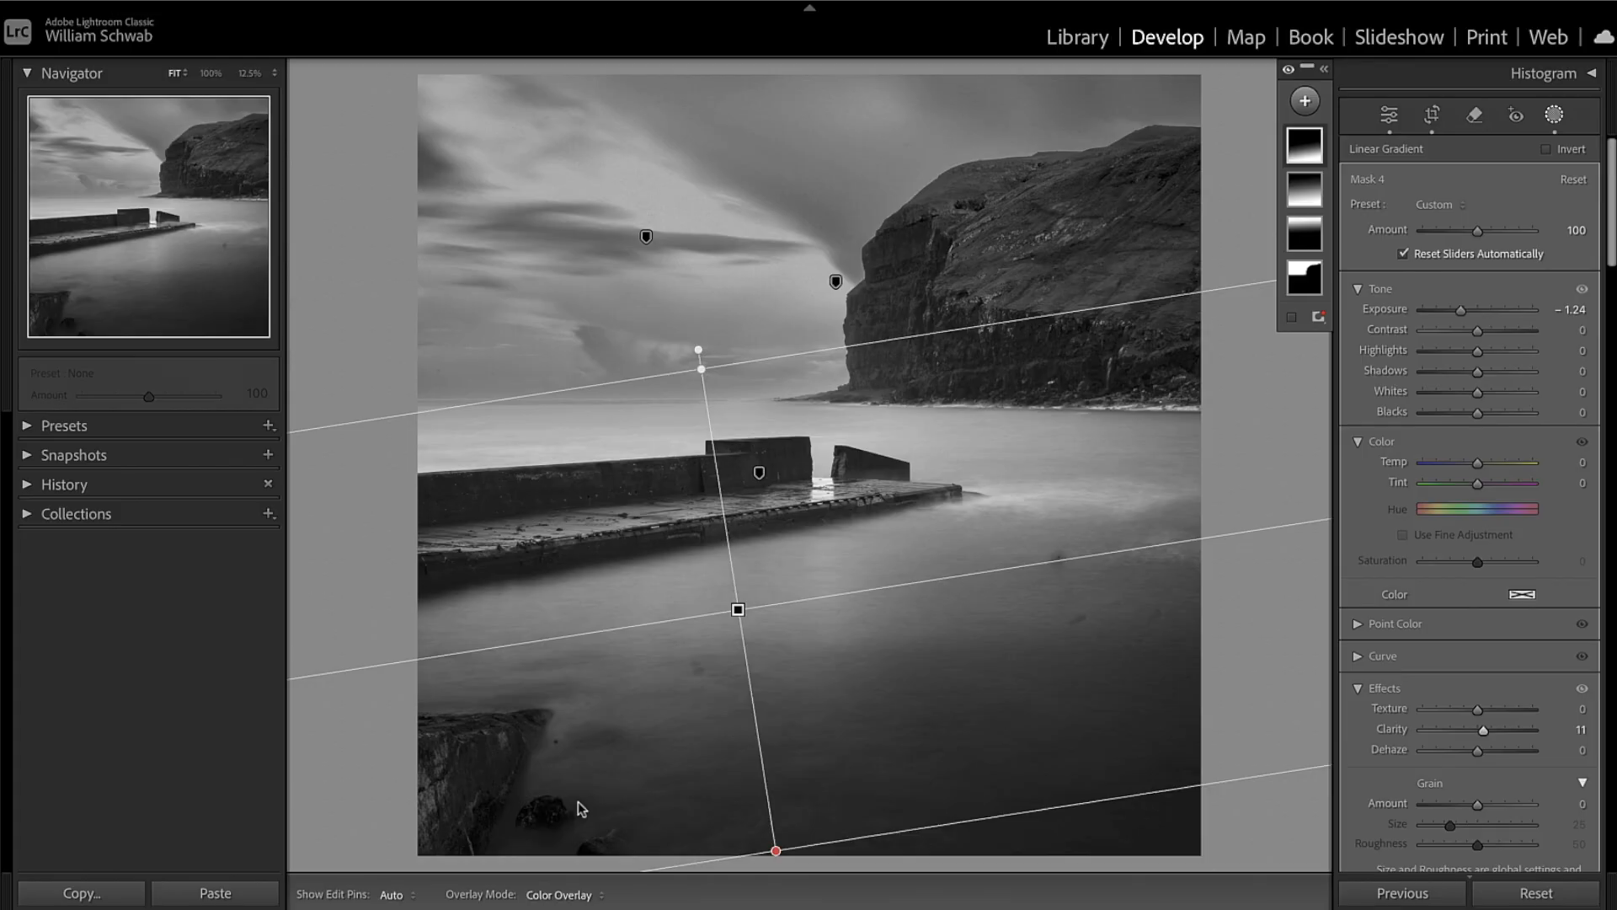
click(577, 800)
key(shift+w)
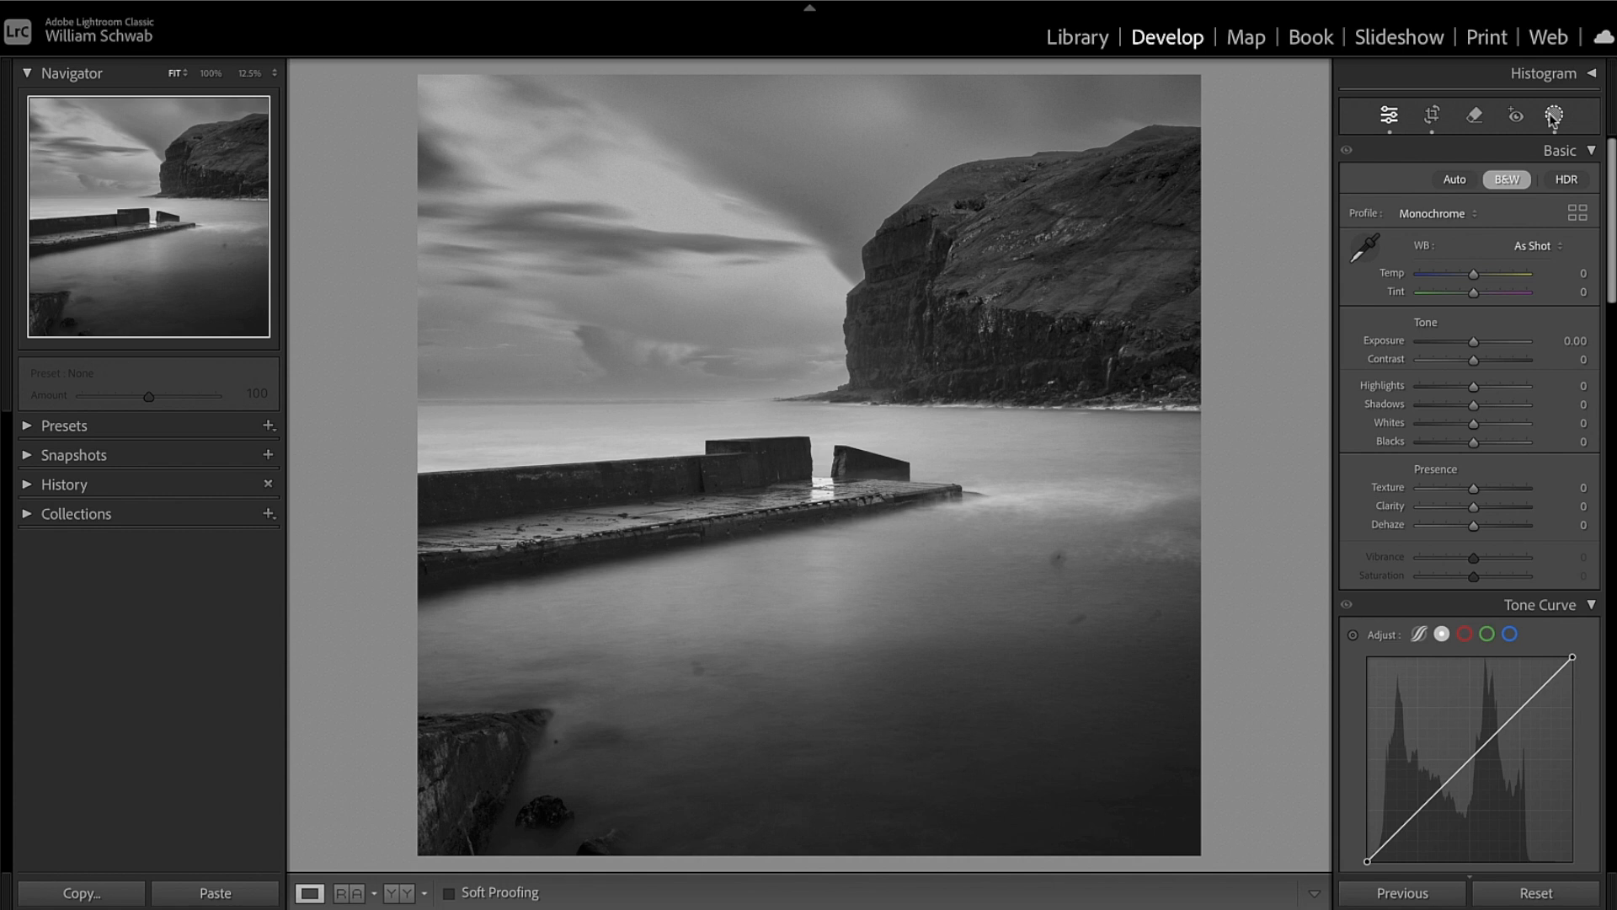
Step: Start a new brush mask and set the brush size to 14
click(1554, 116)
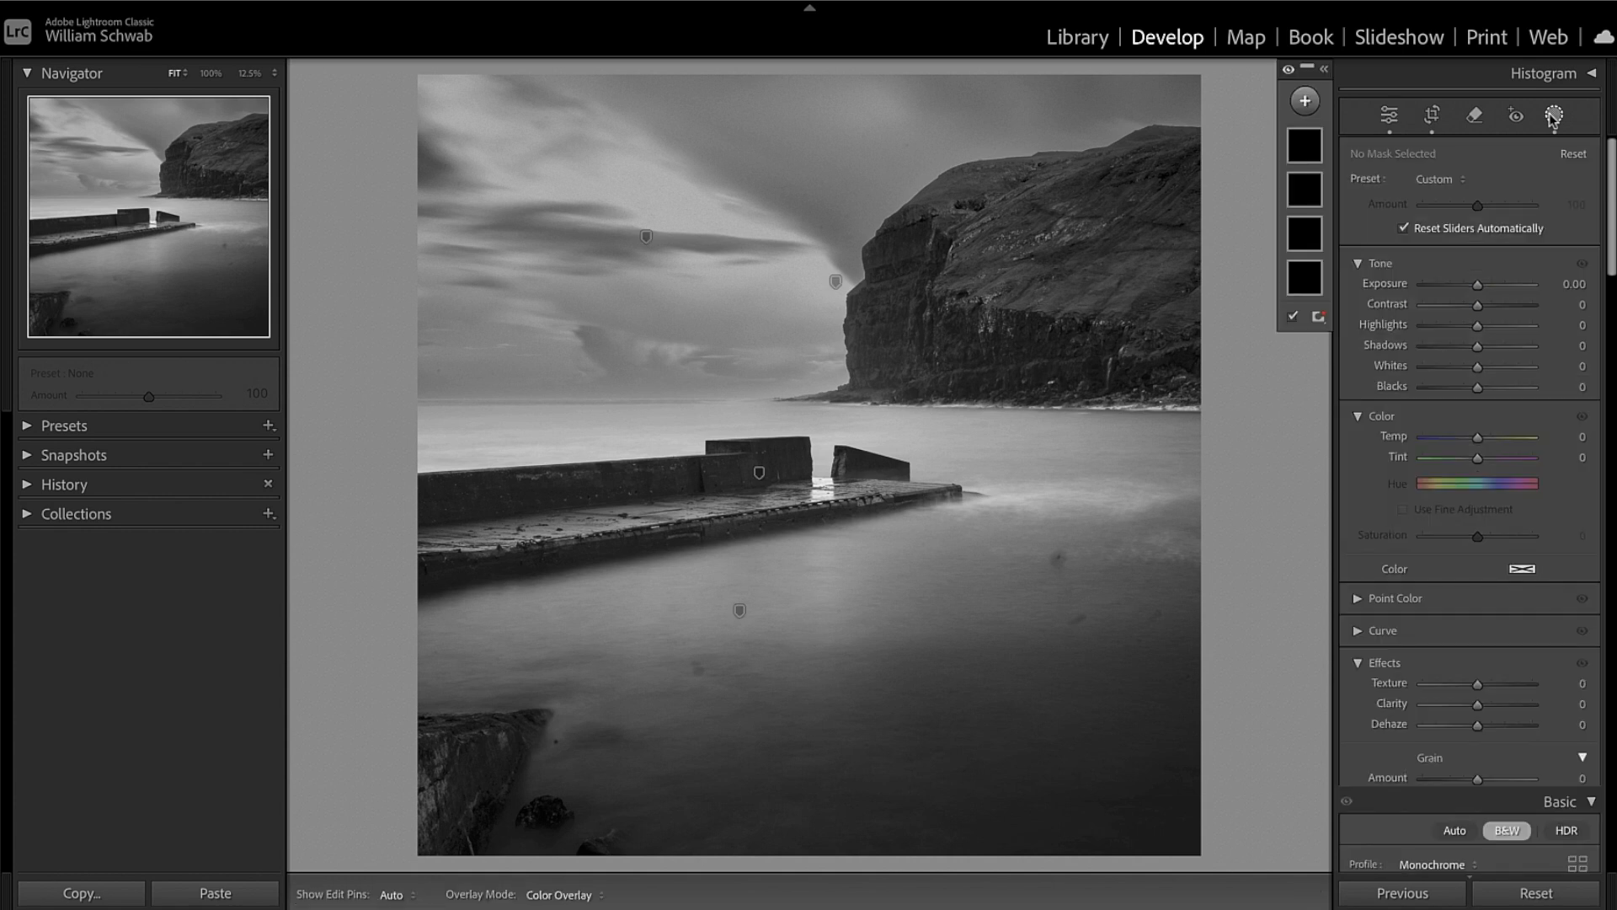
click(1304, 102)
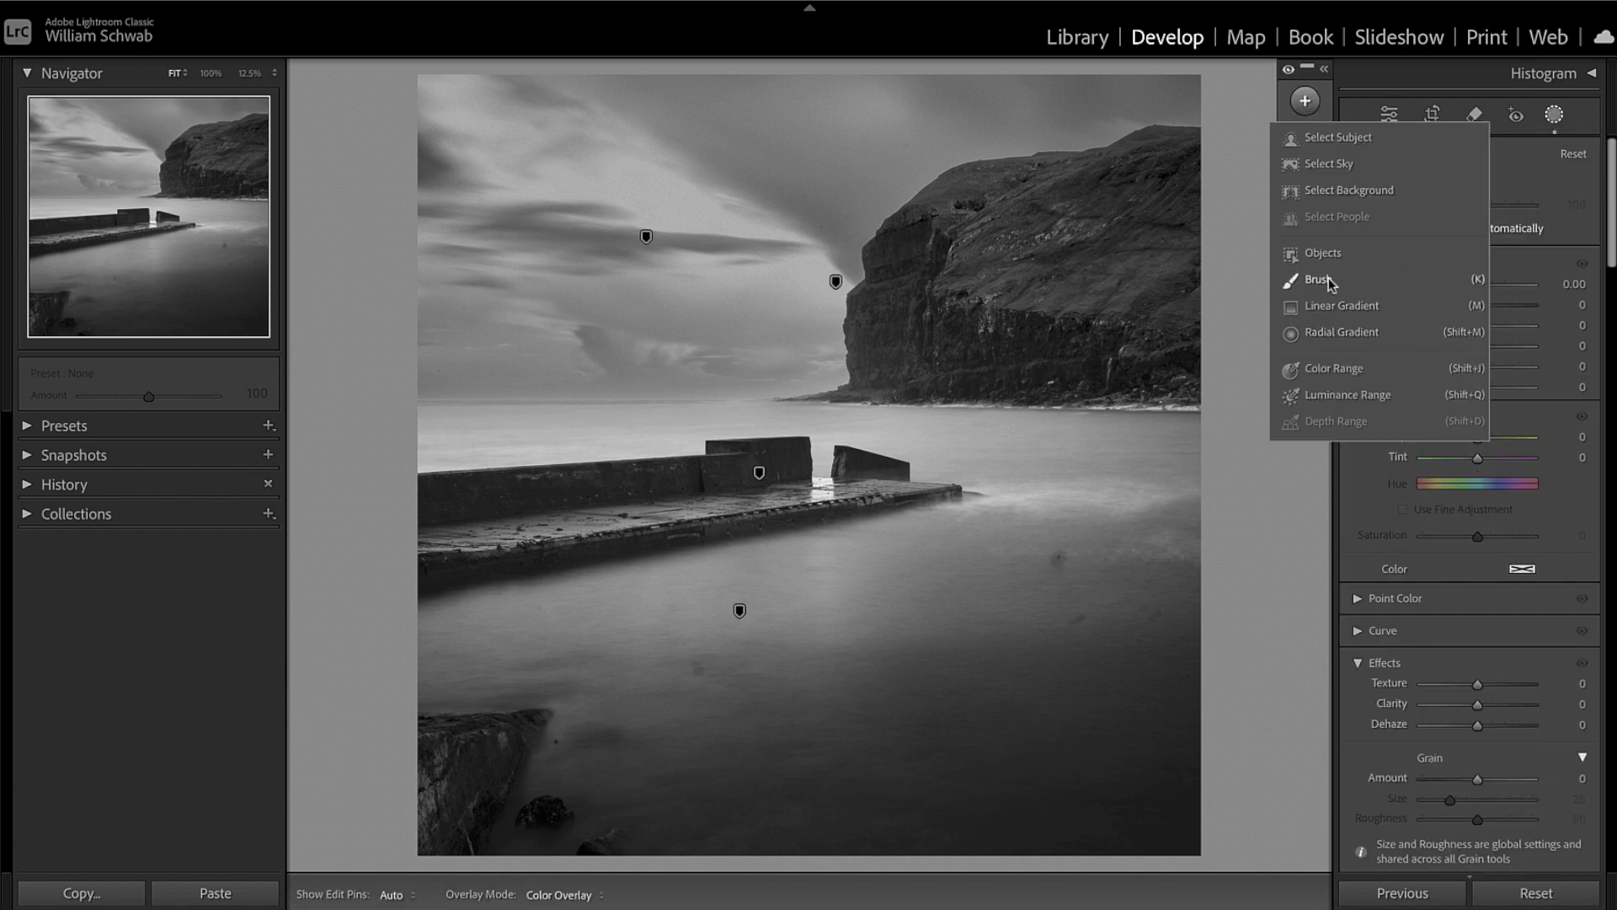
click(1317, 282)
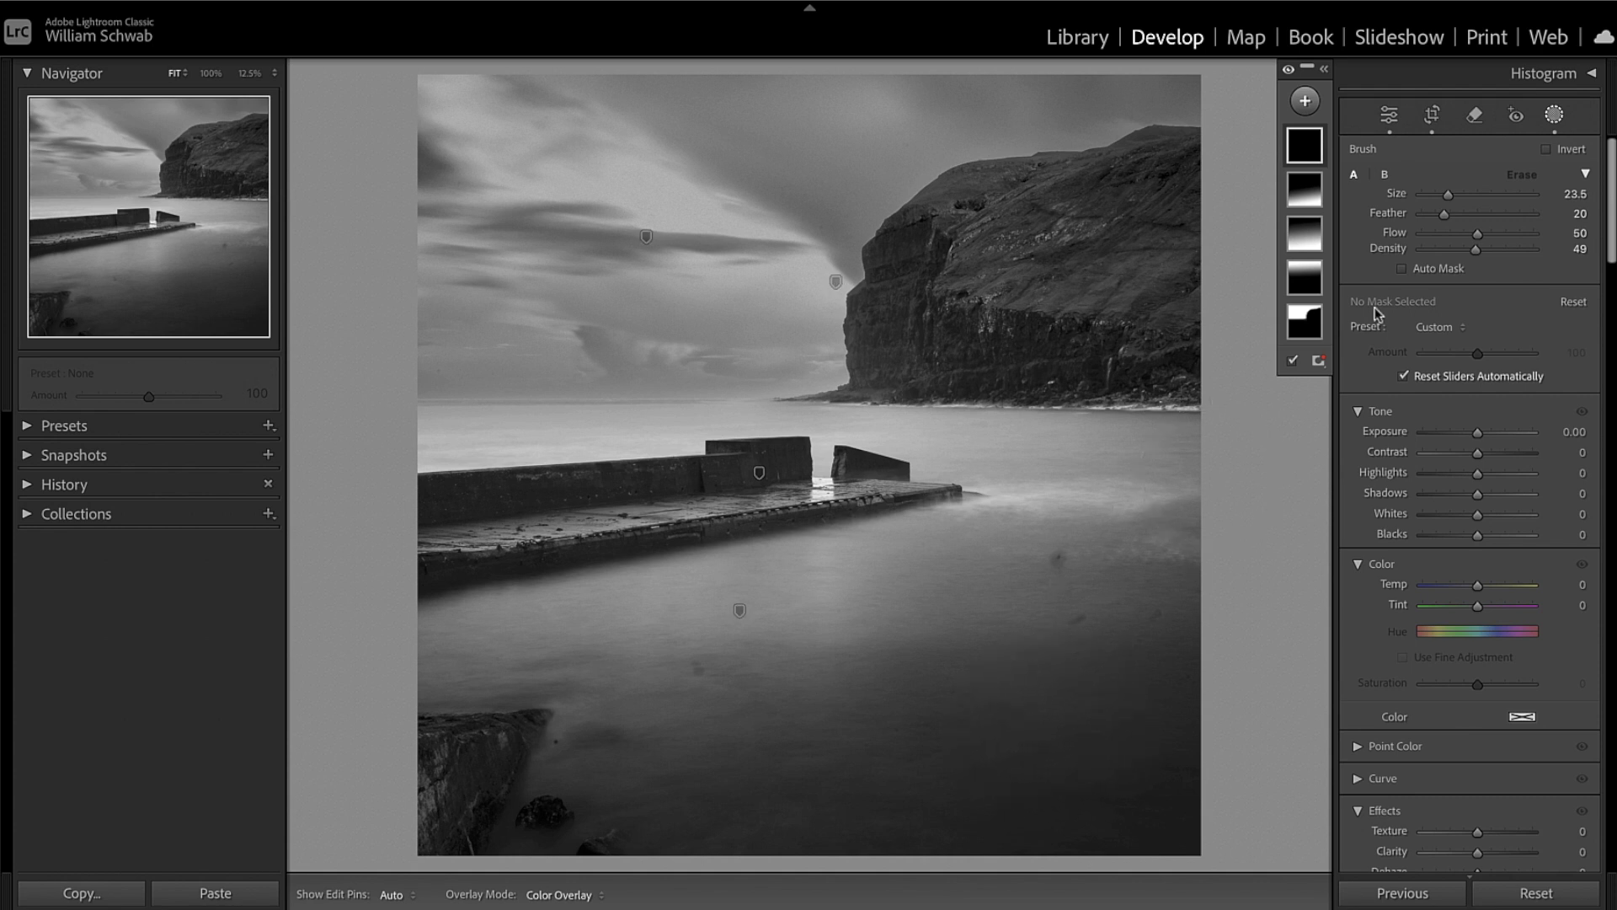
drag(1448, 200, 1438, 195)
Step: Try brushing the mask over the pier wall and the bright water behind it, and undo the brush mask
mouse_move(681, 436)
mouse_down()
mouse_move(442, 463)
mouse_move(701, 447)
mouse_move(462, 457)
mouse_move(603, 457)
mouse_up()
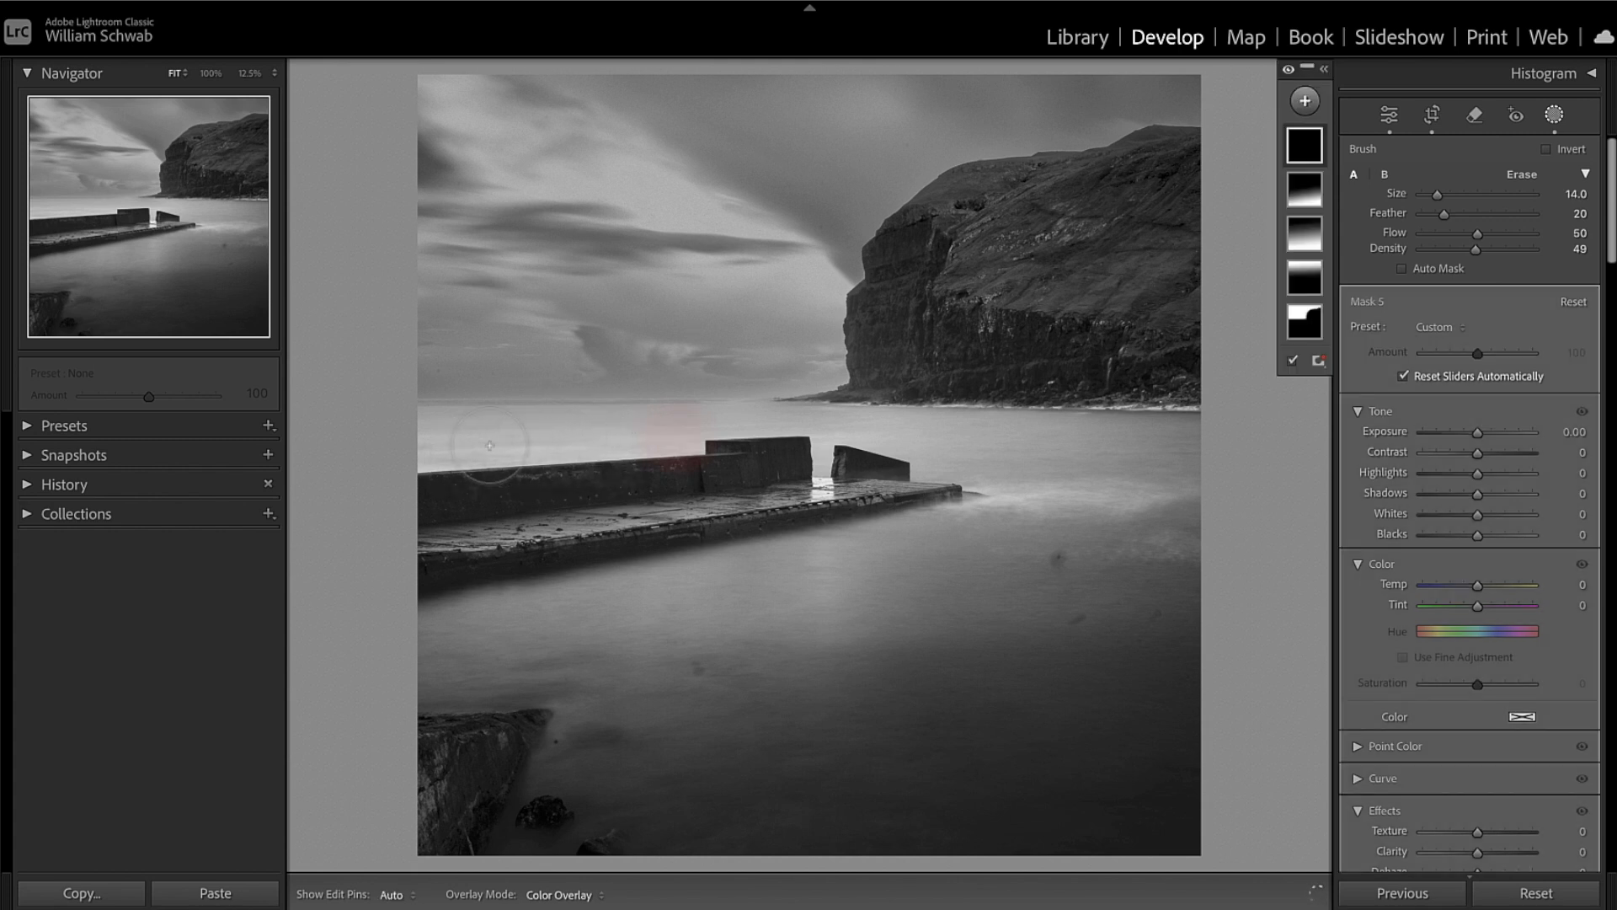
mouse_move(747, 447)
mouse_down()
mouse_move(675, 442)
mouse_move(752, 447)
mouse_up()
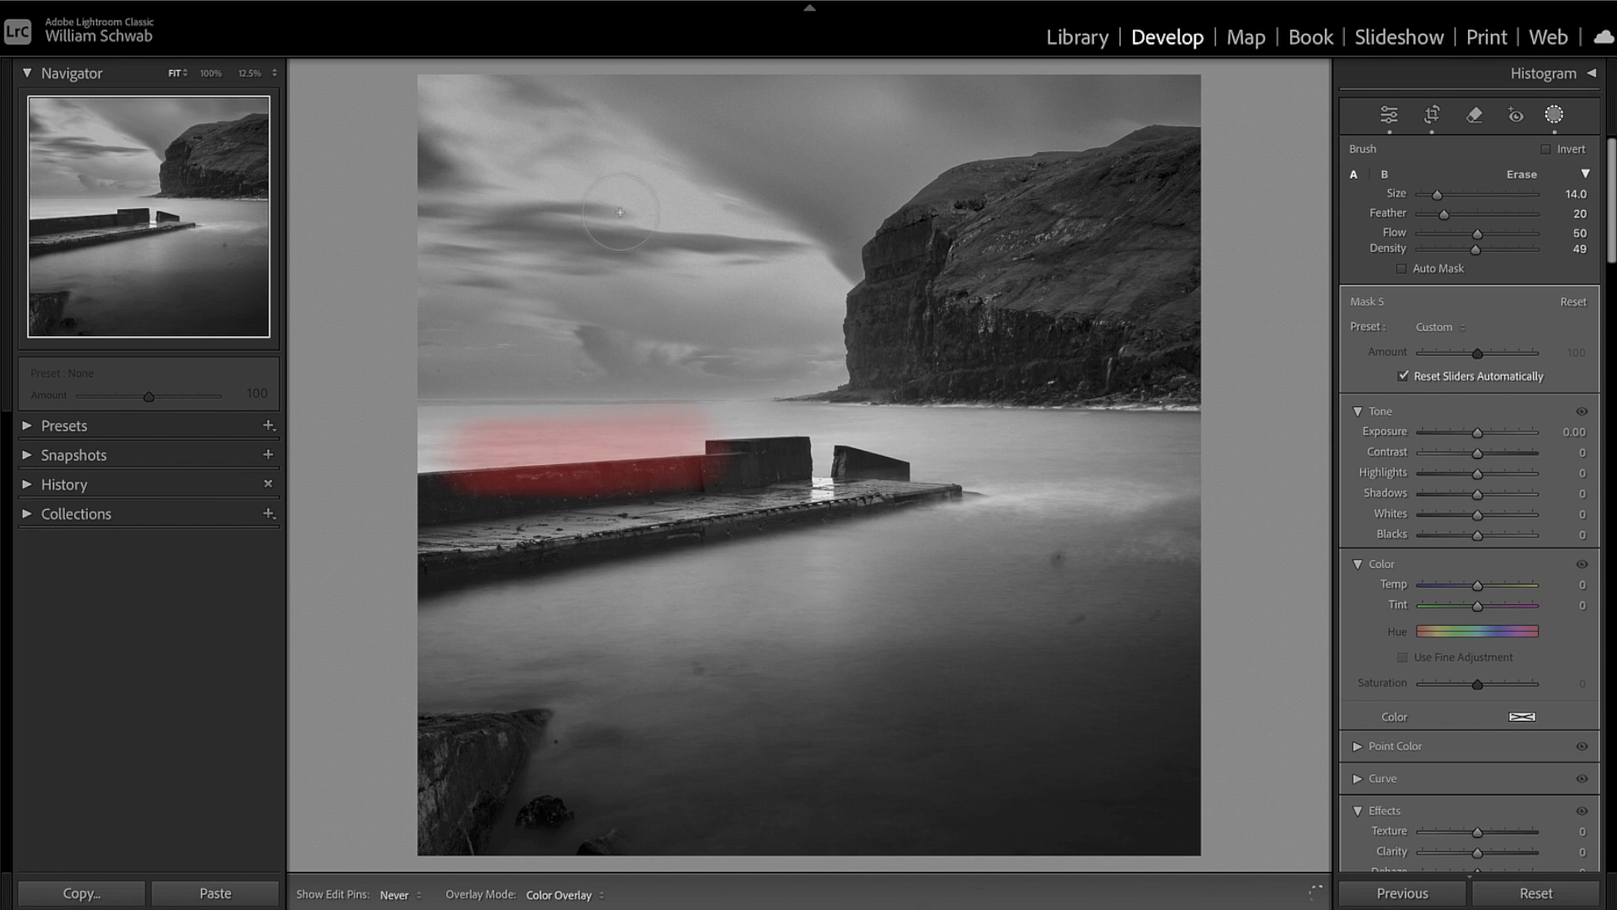
click(239, 3)
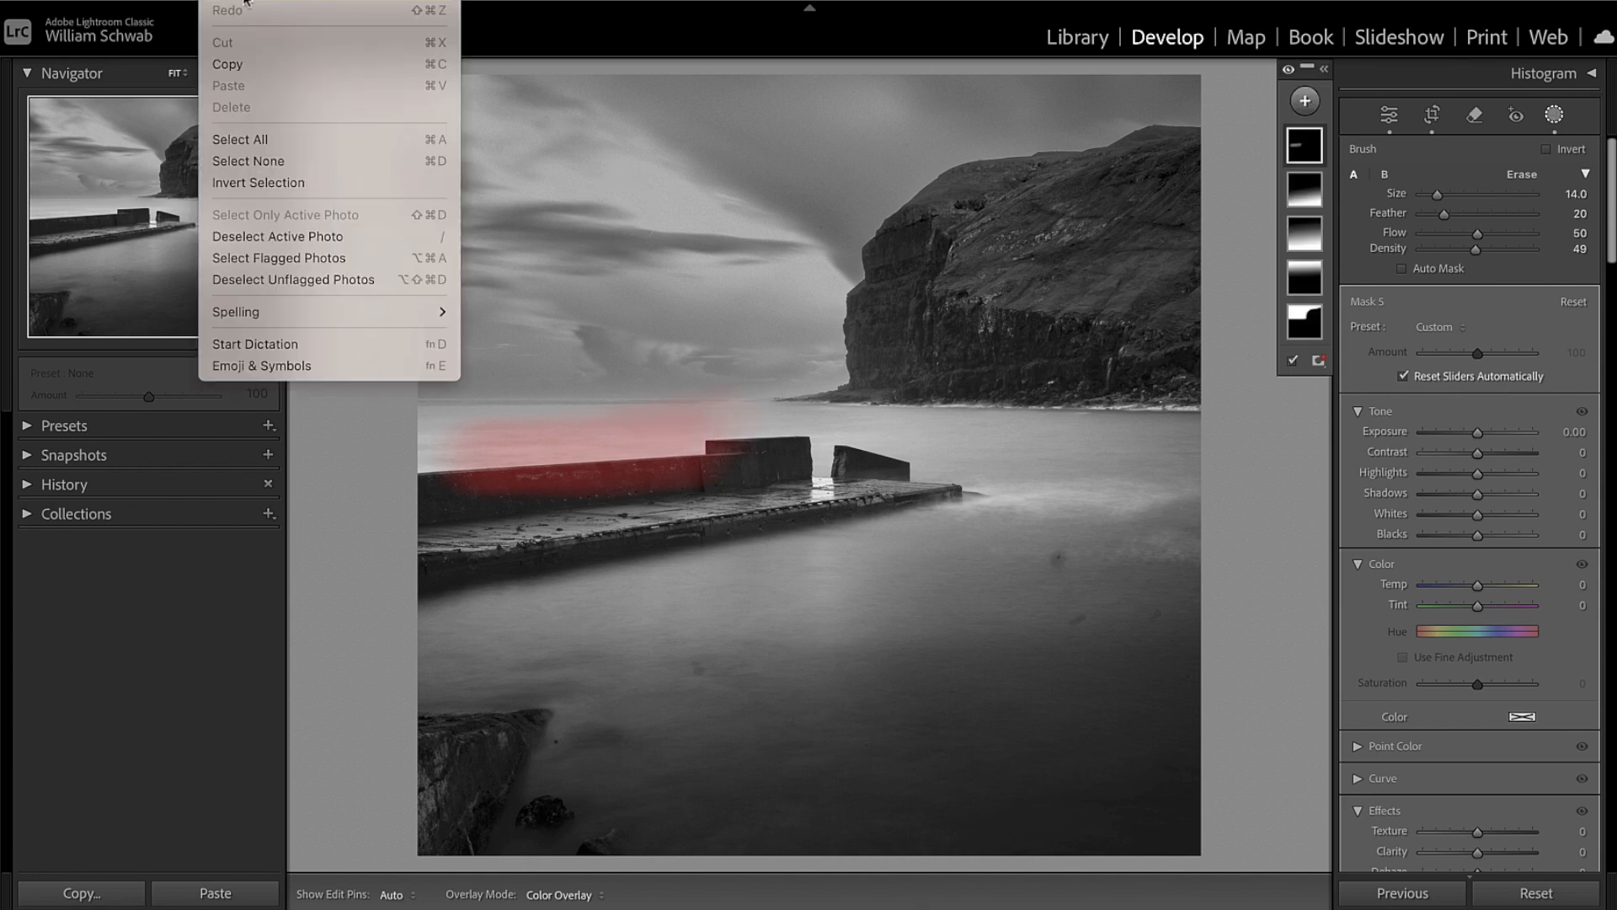
click(246, 2)
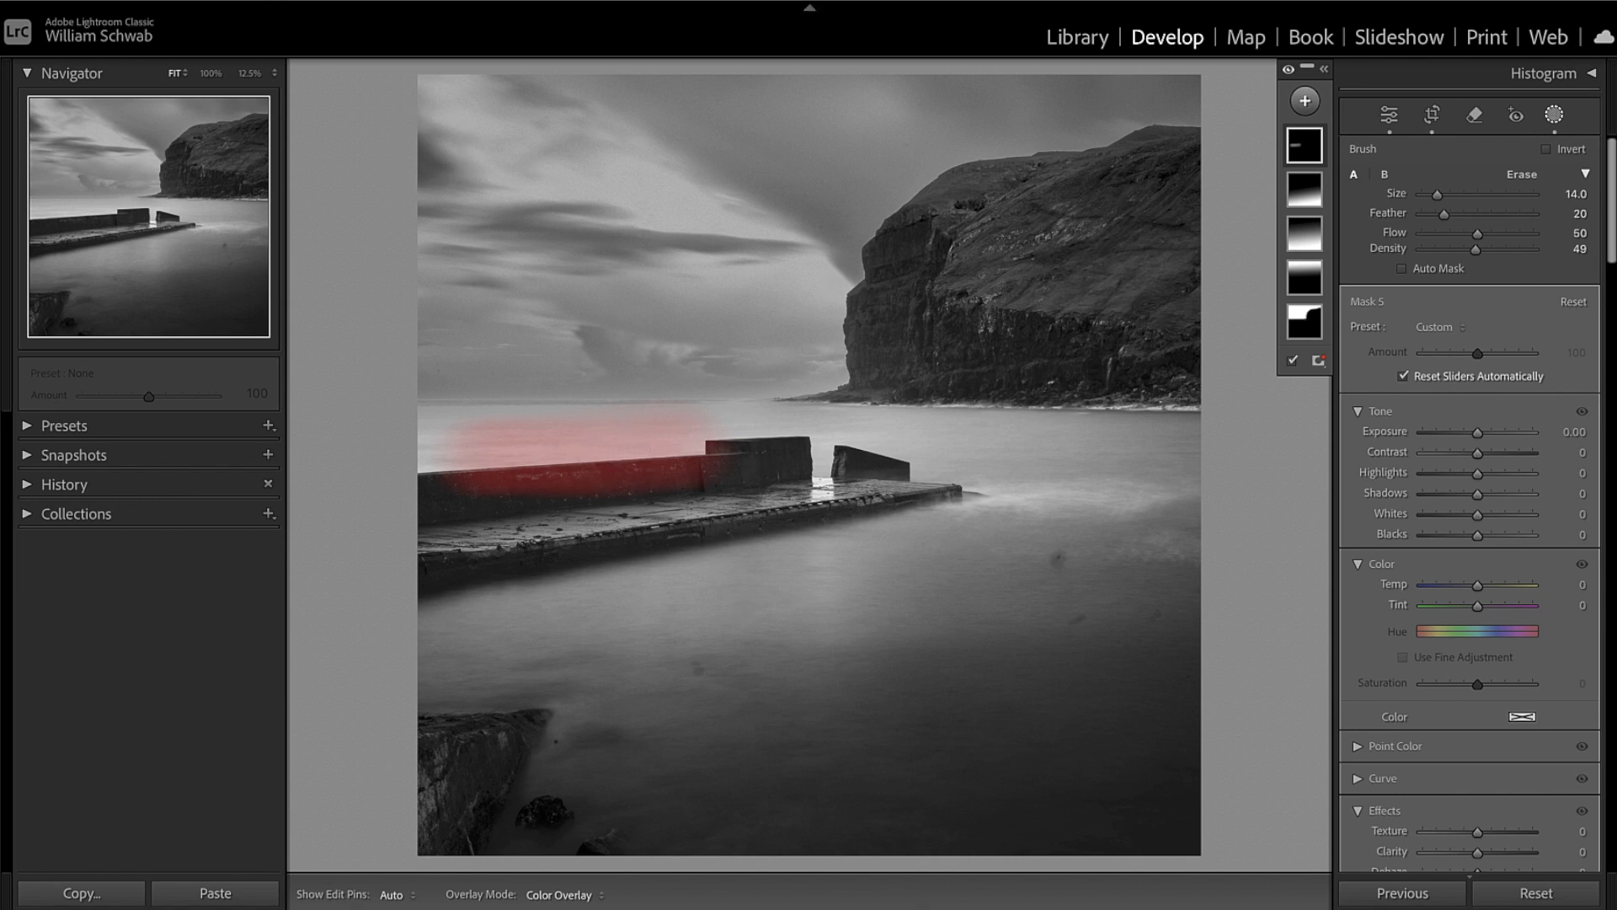
click(238, 1)
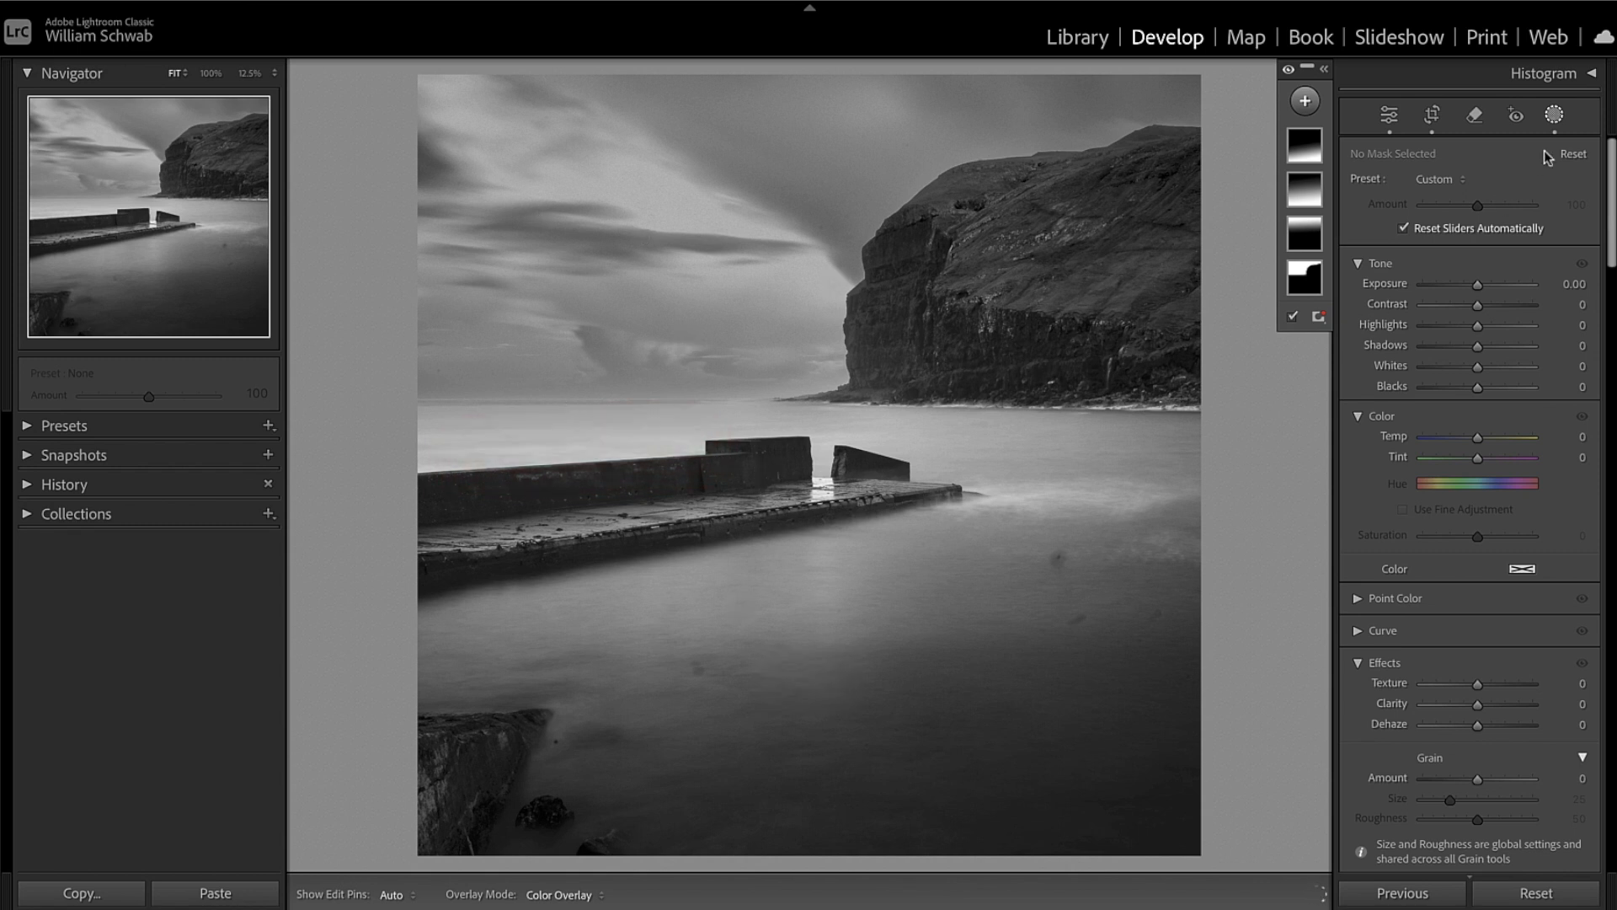
click(1555, 116)
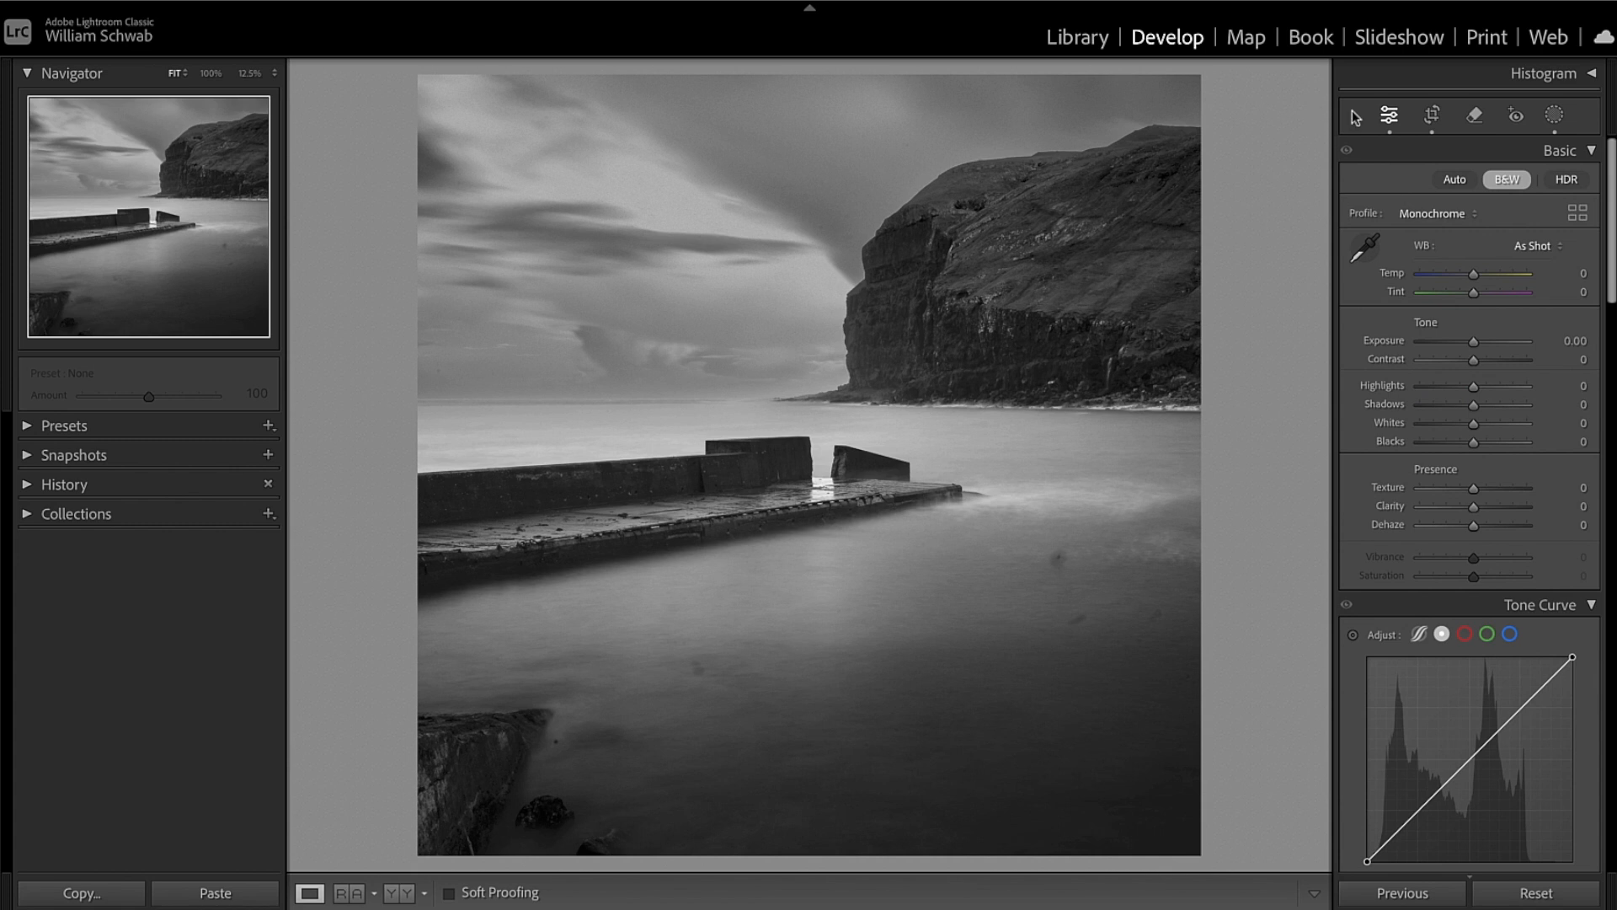
click(1554, 115)
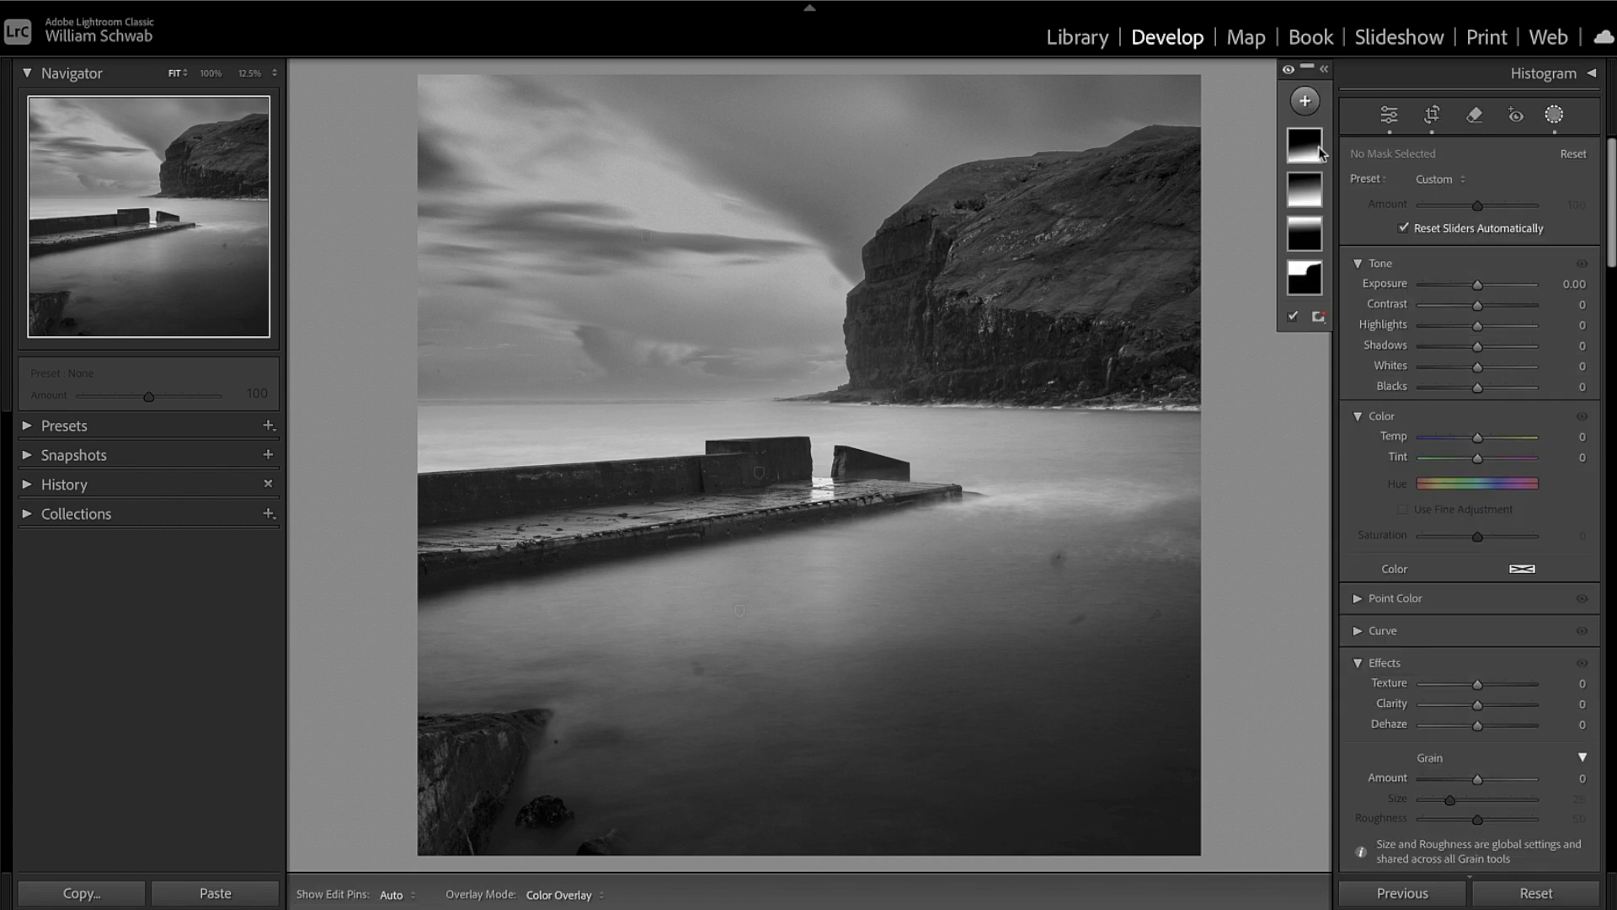
Step: Add a brush mask over the pier wall, the bright water behind it, and the bright water beyond the pier's end
click(1304, 101)
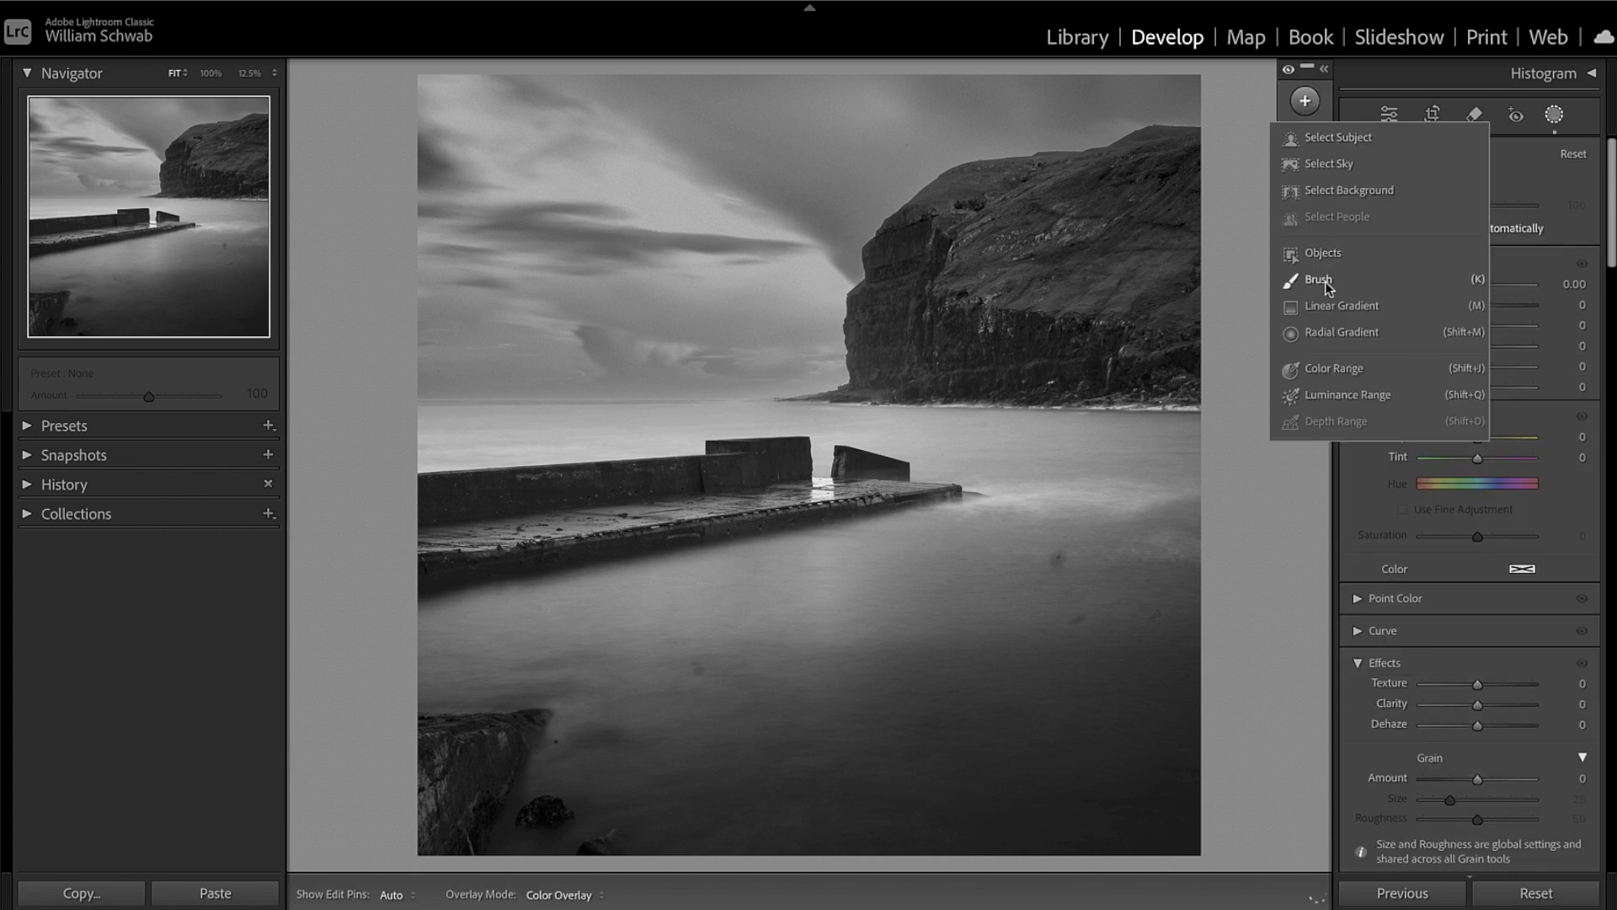
click(1319, 279)
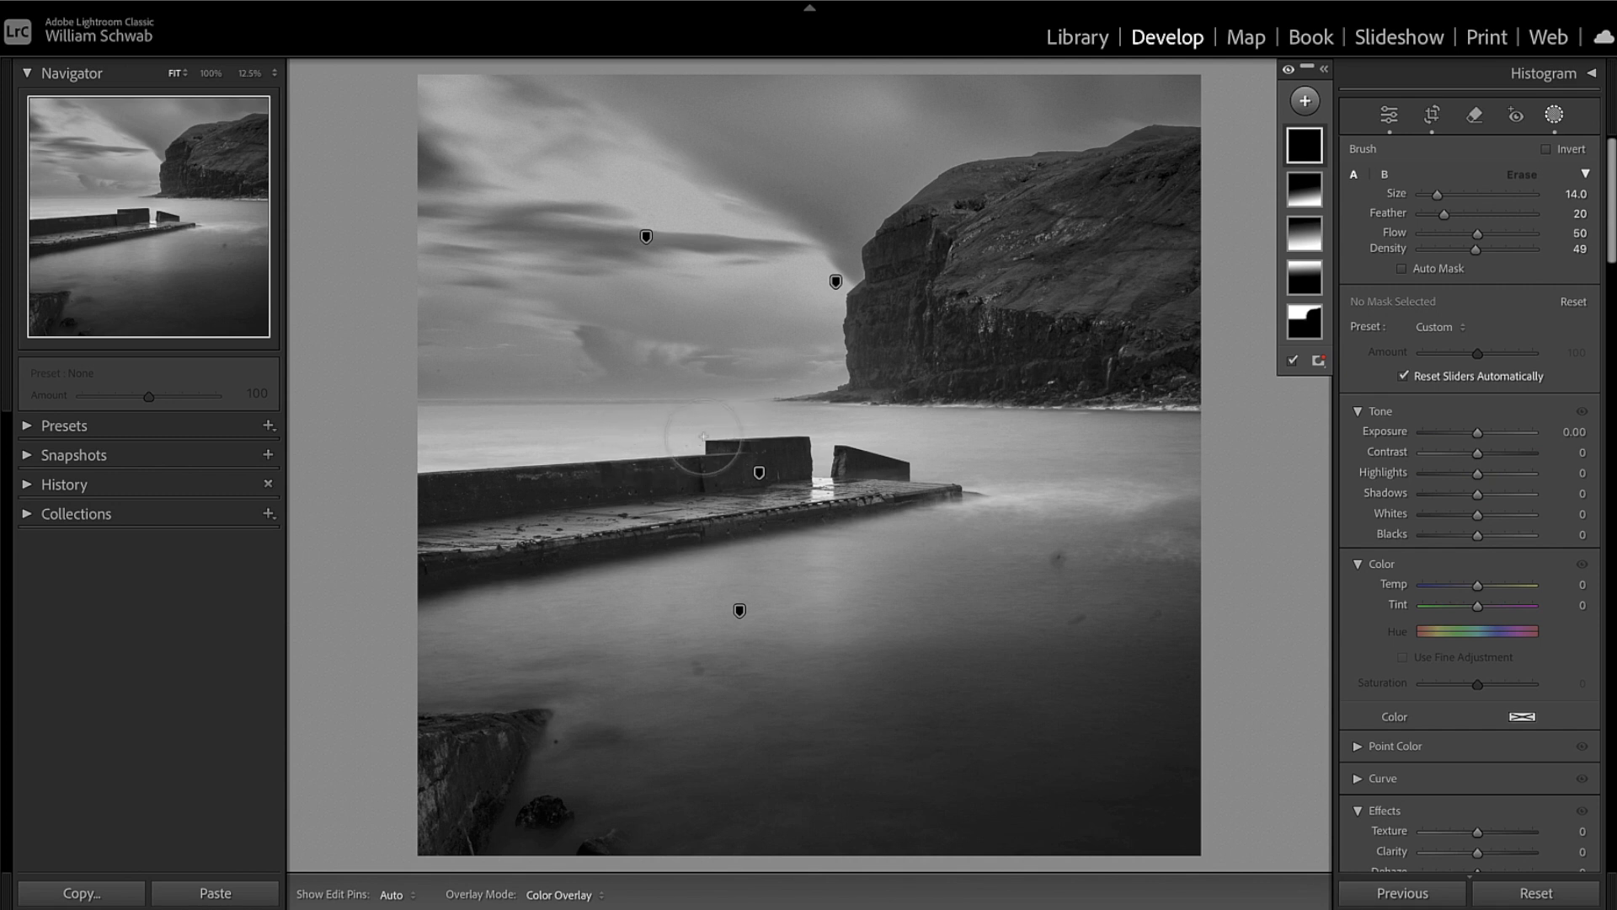
key(h)
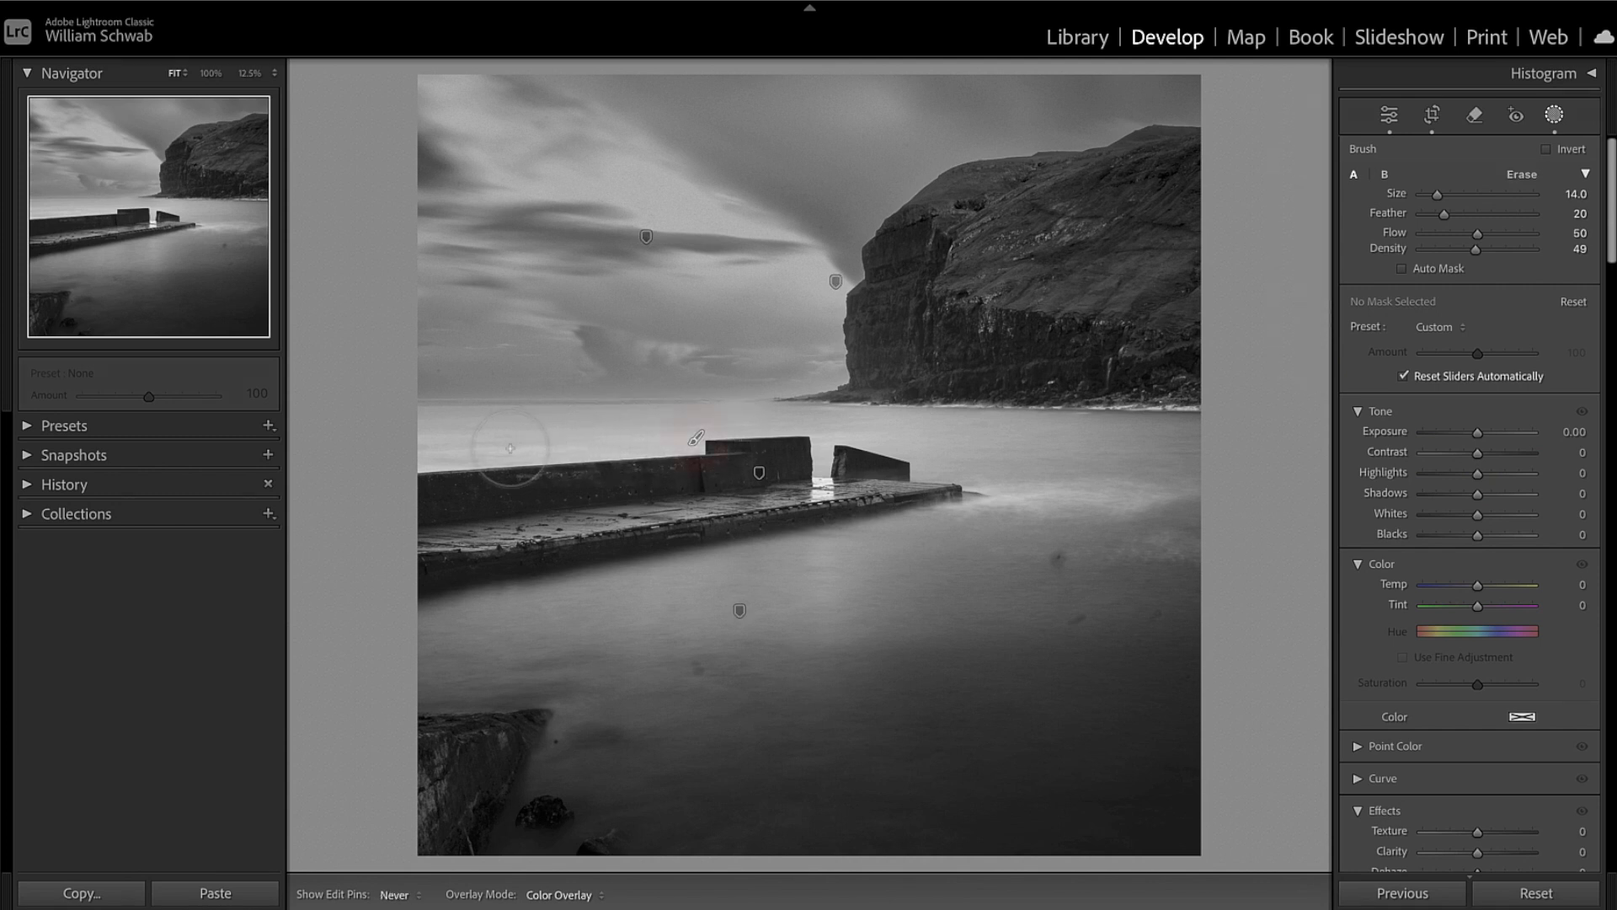
key(h)
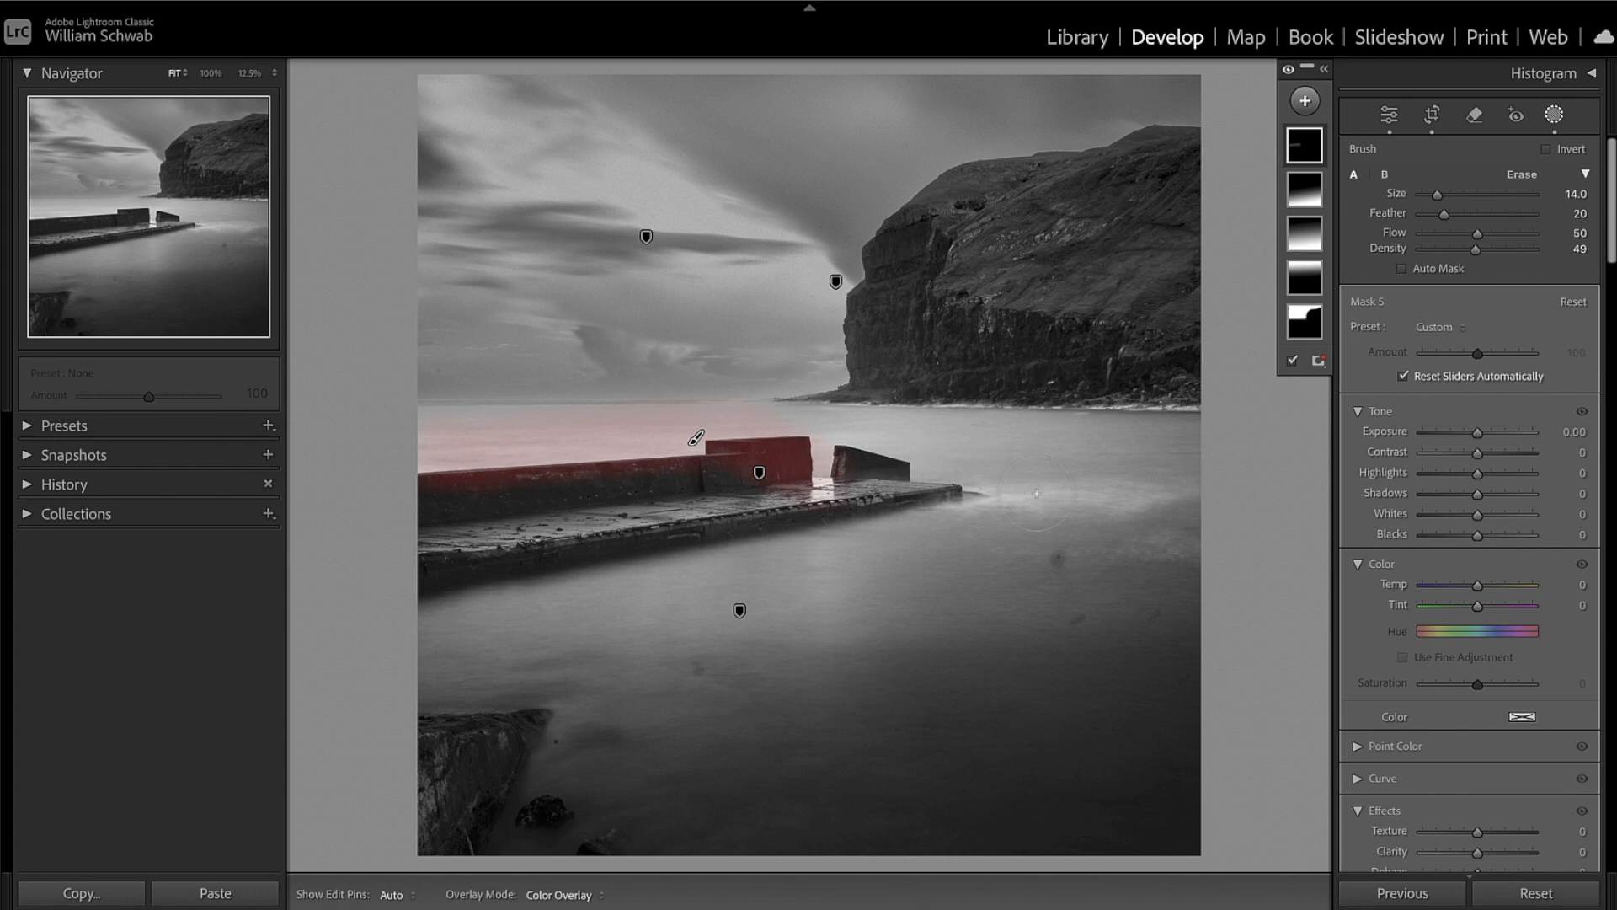
key(h)
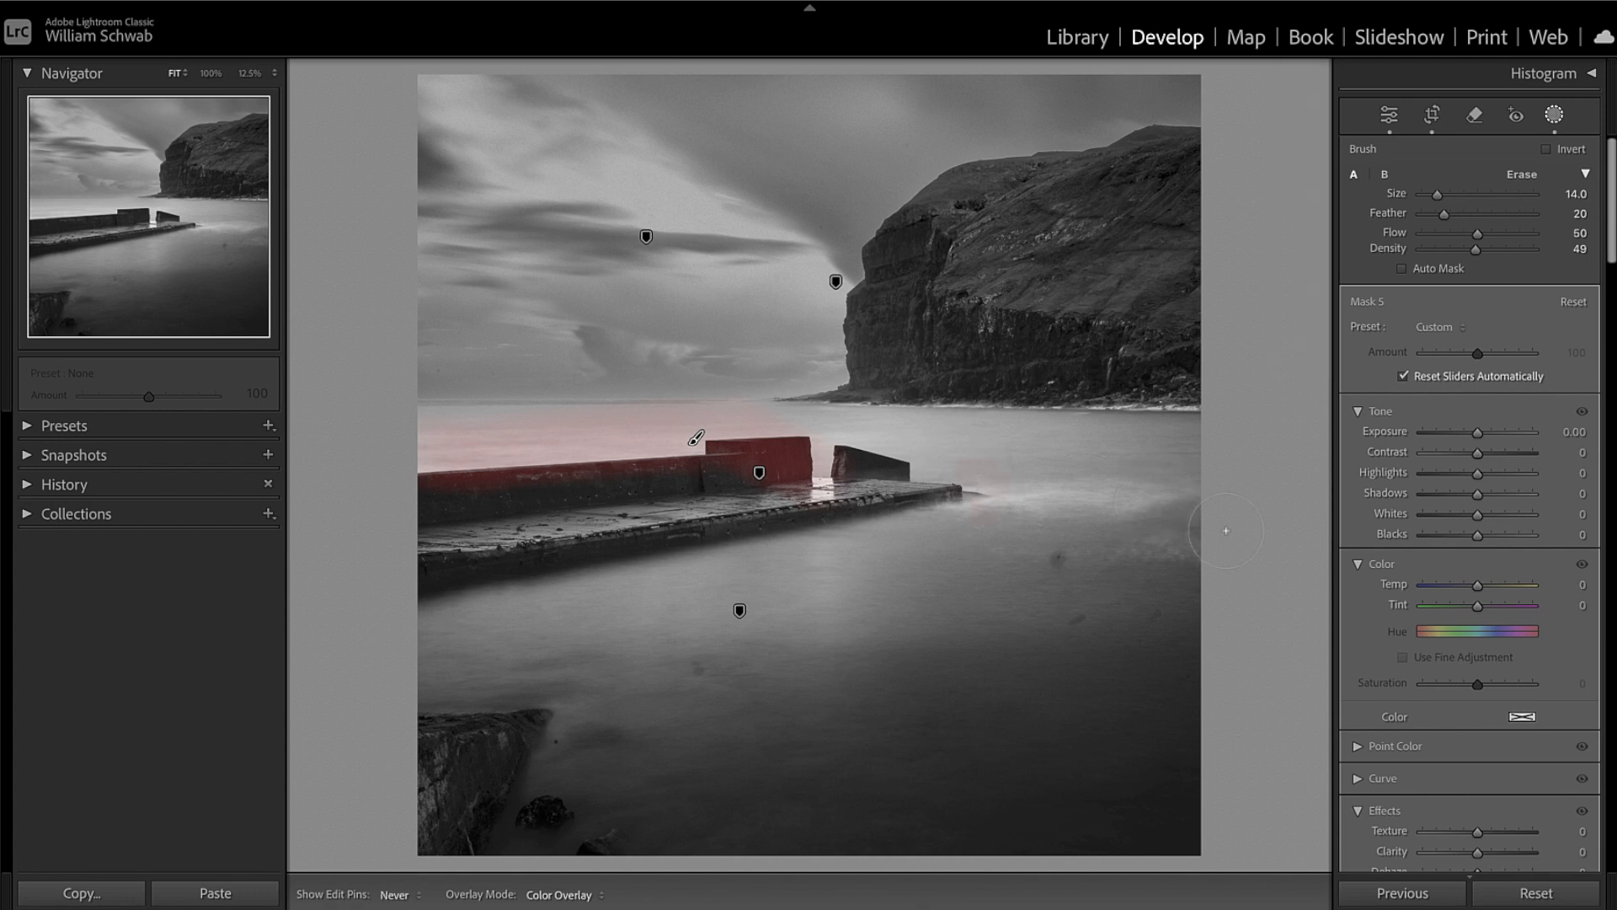
key(h)
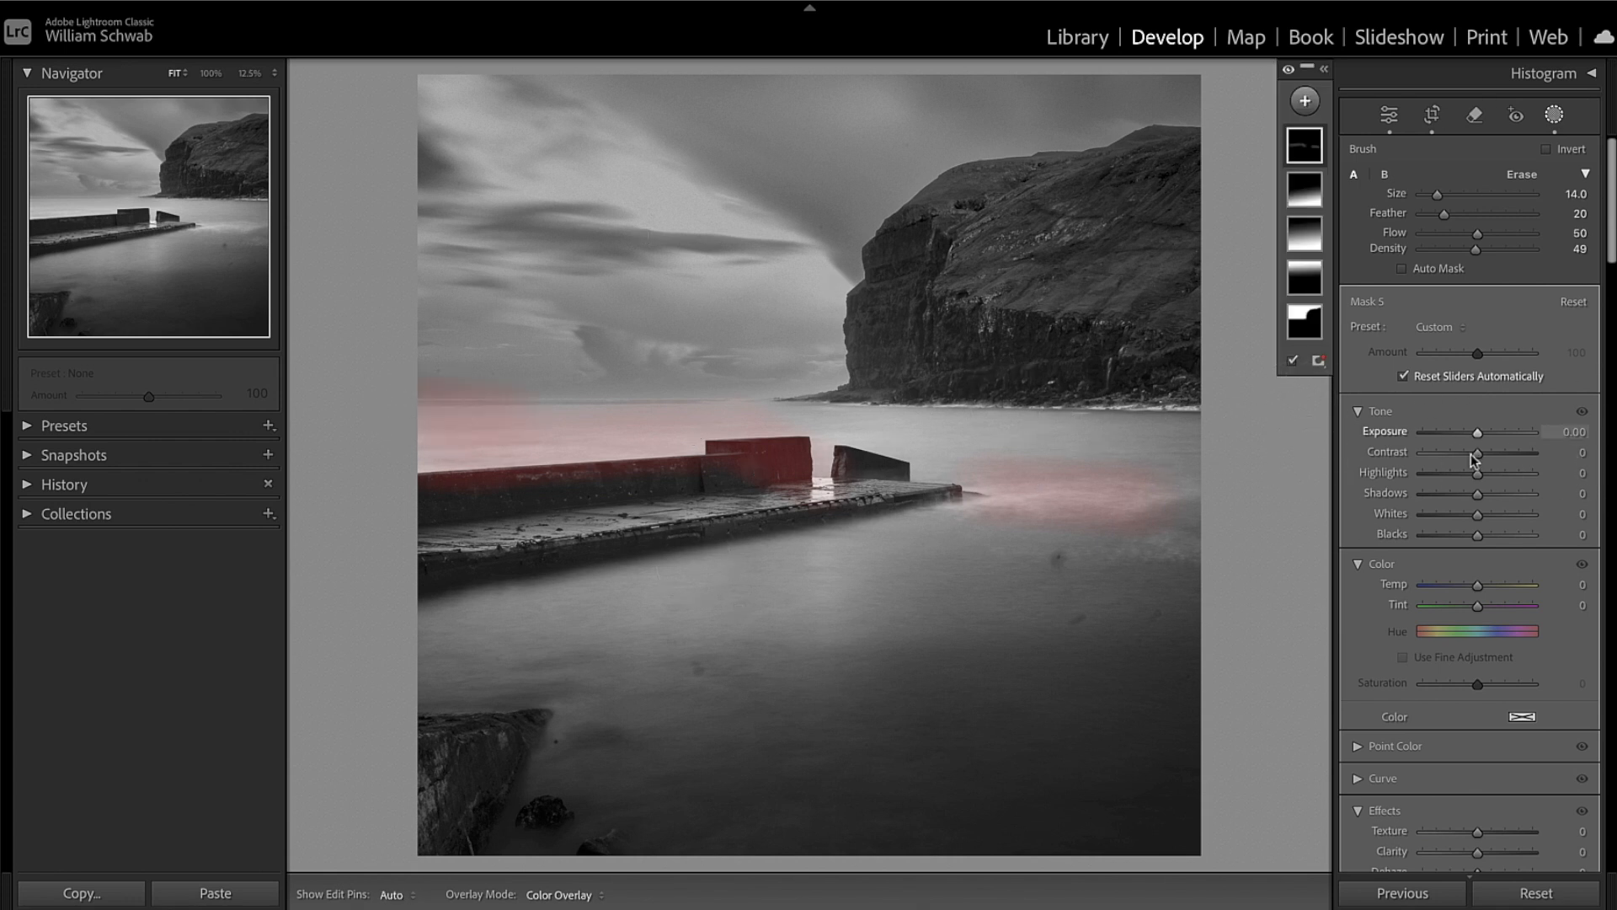
Step: Set the brush mask's Exposure to -0.05
drag(1478, 433, 1467, 433)
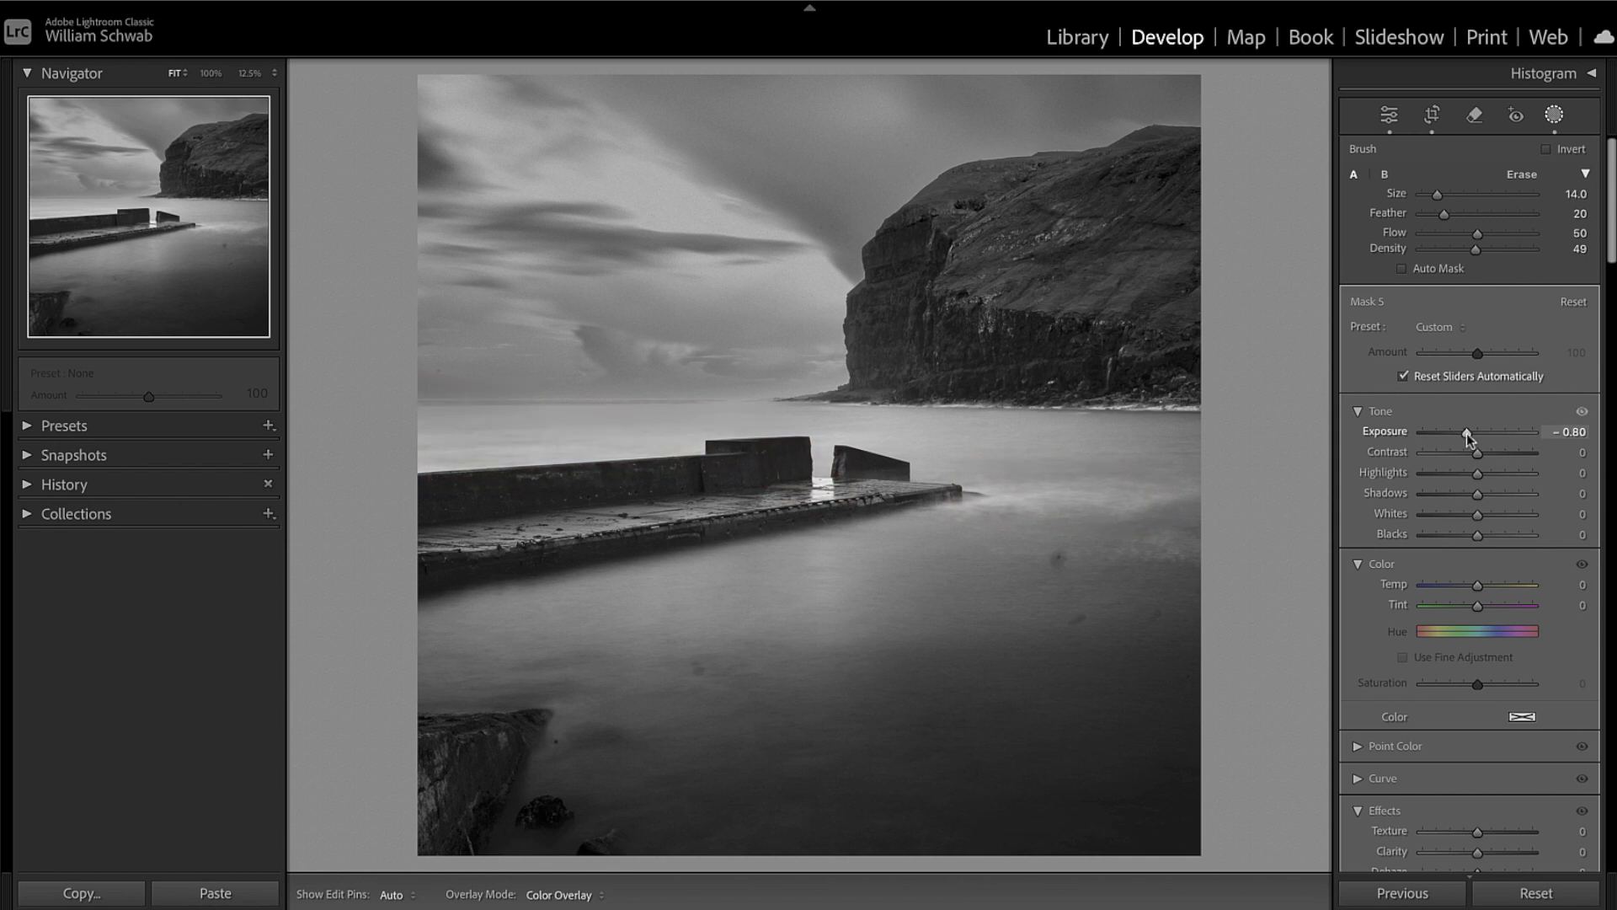
mouse_move(1467, 433)
mouse_down()
mouse_move(1446, 437)
mouse_move(1481, 444)
mouse_up()
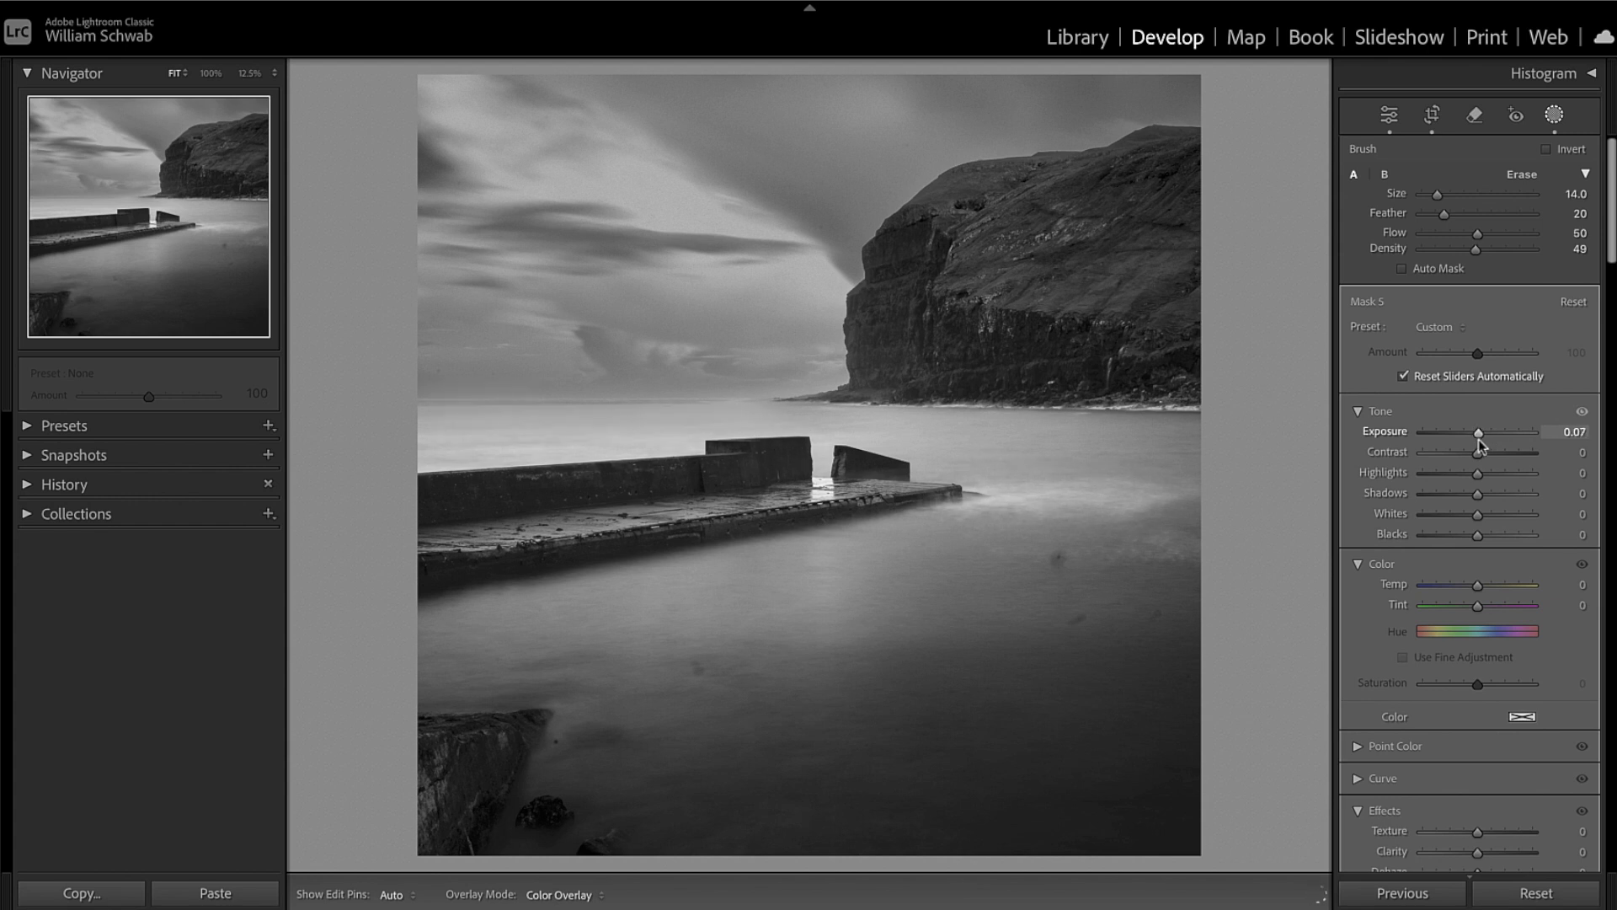
drag(1478, 438, 1477, 438)
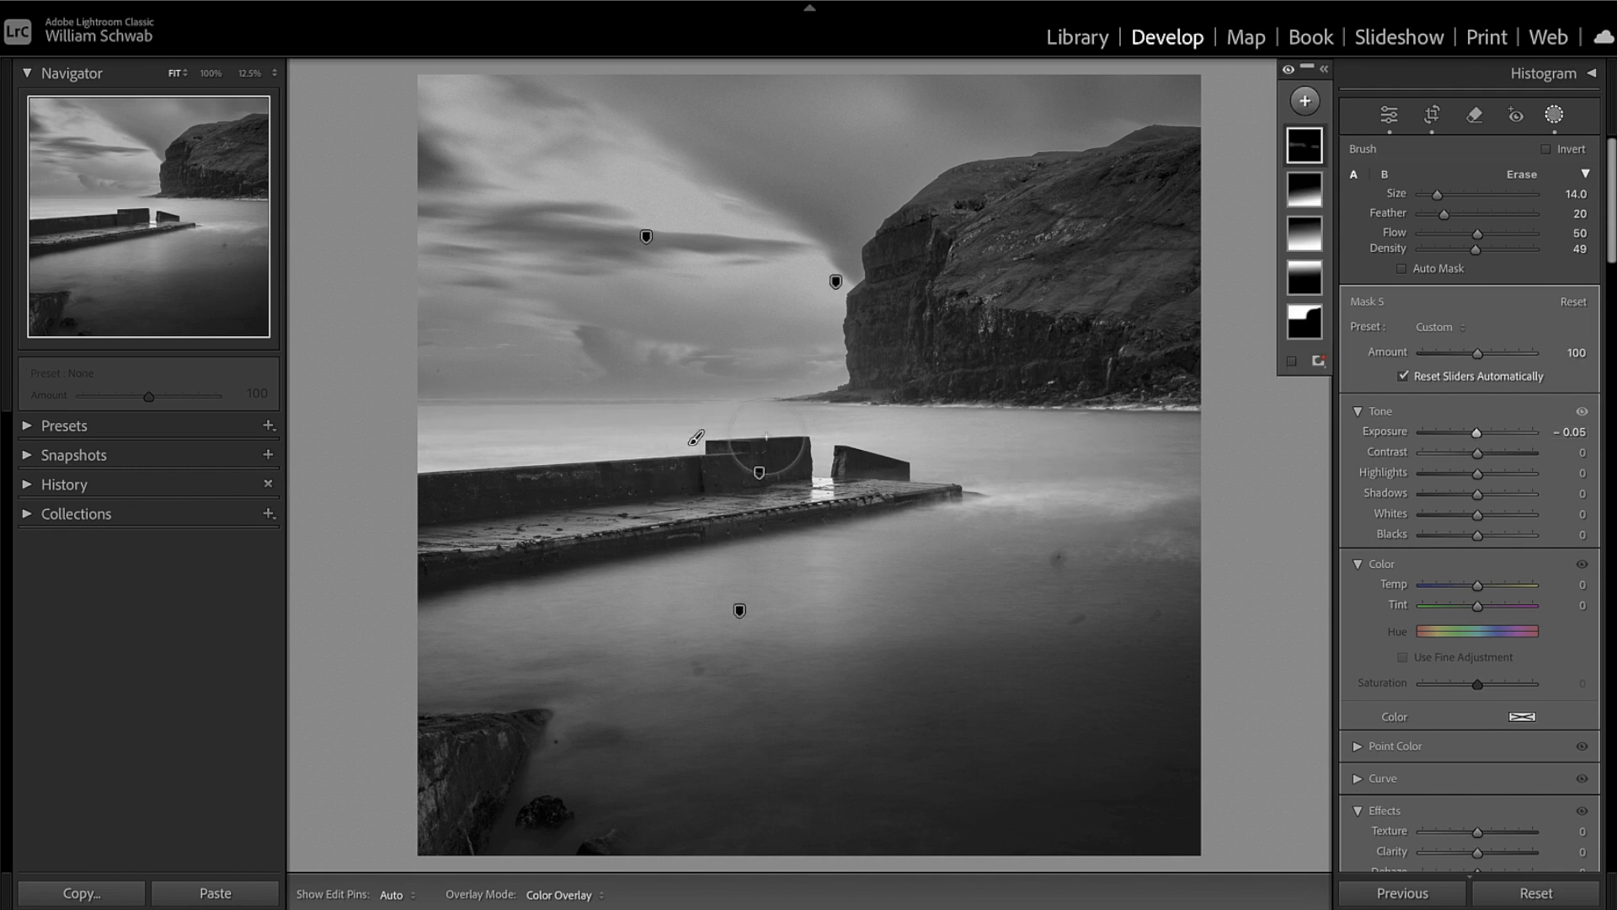
Step: Extend the brush mask with more strokes along the pier wall and across the bright water below the horizon
key(h)
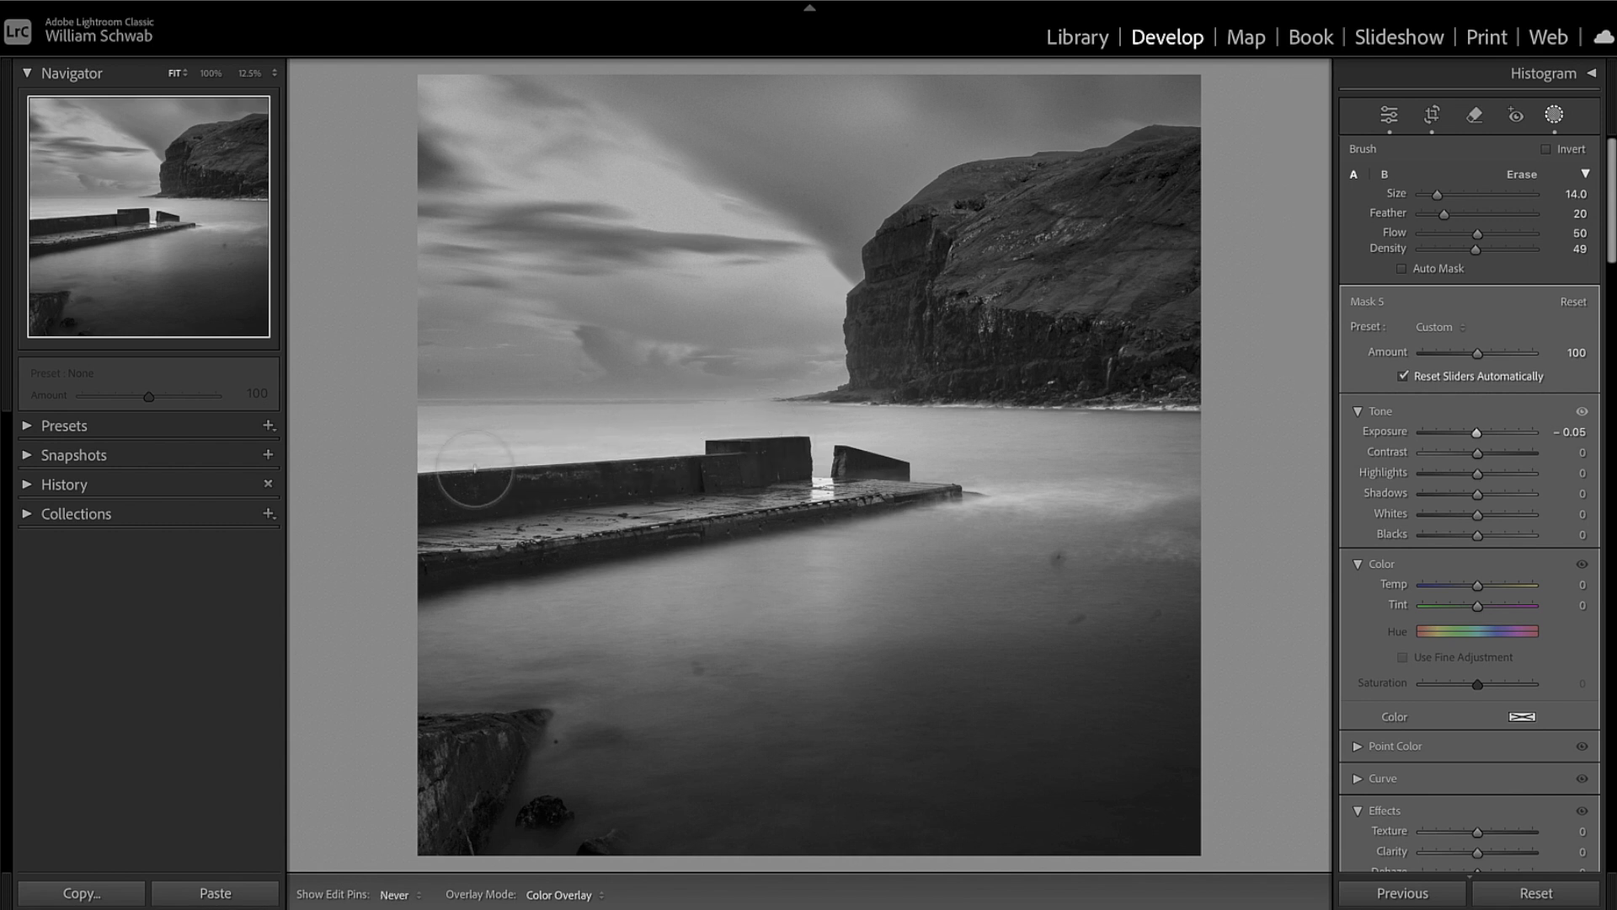
key(h)
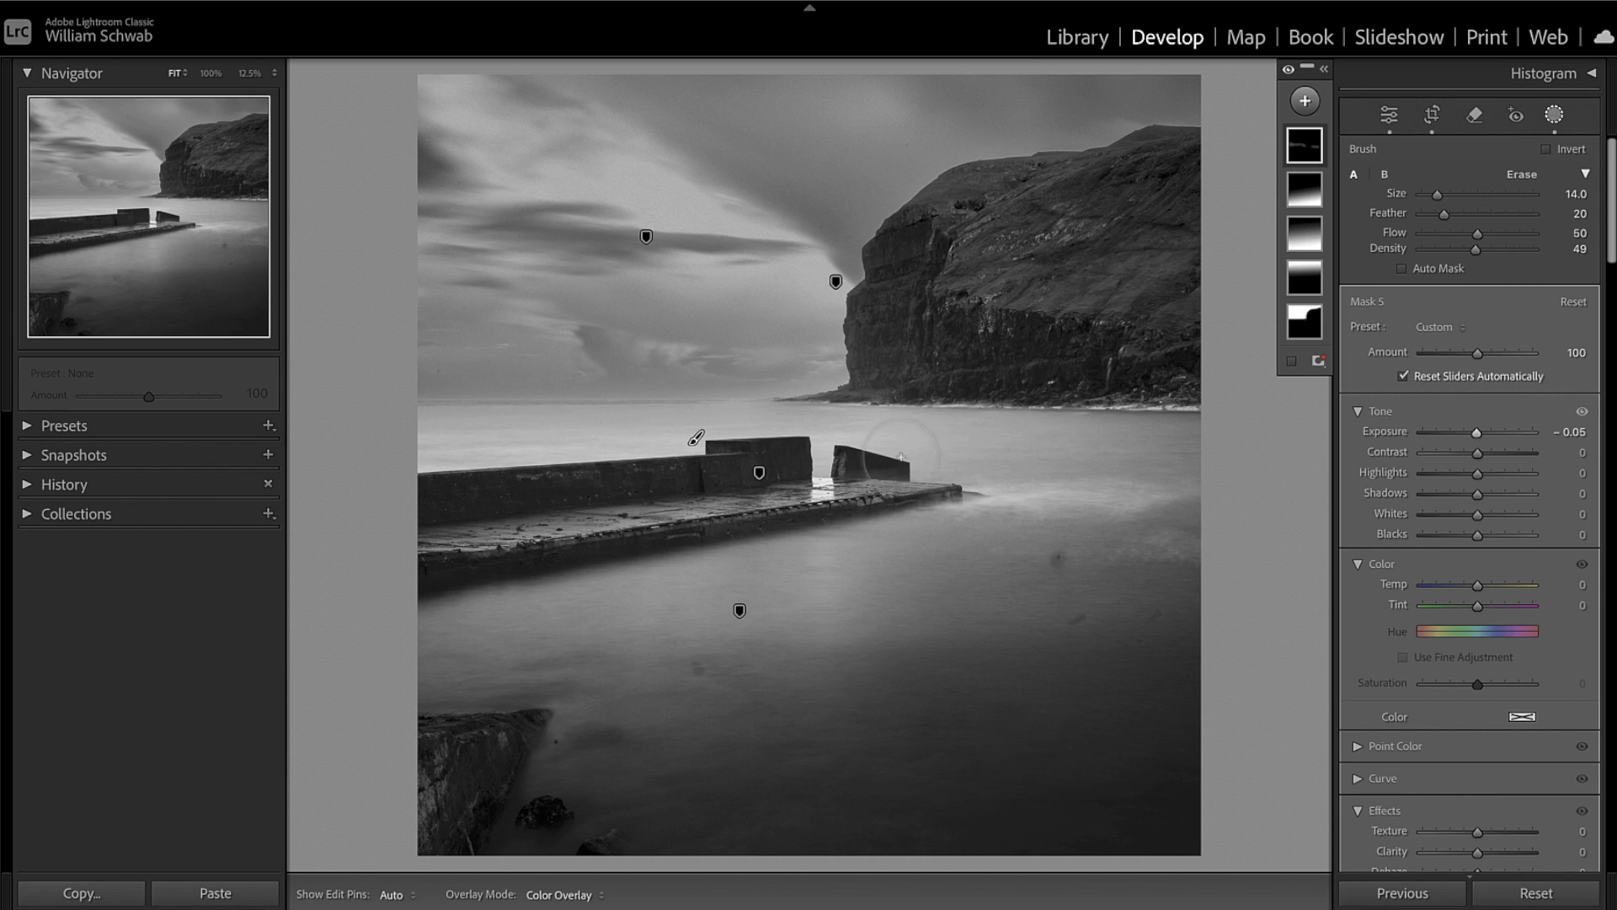
key(h)
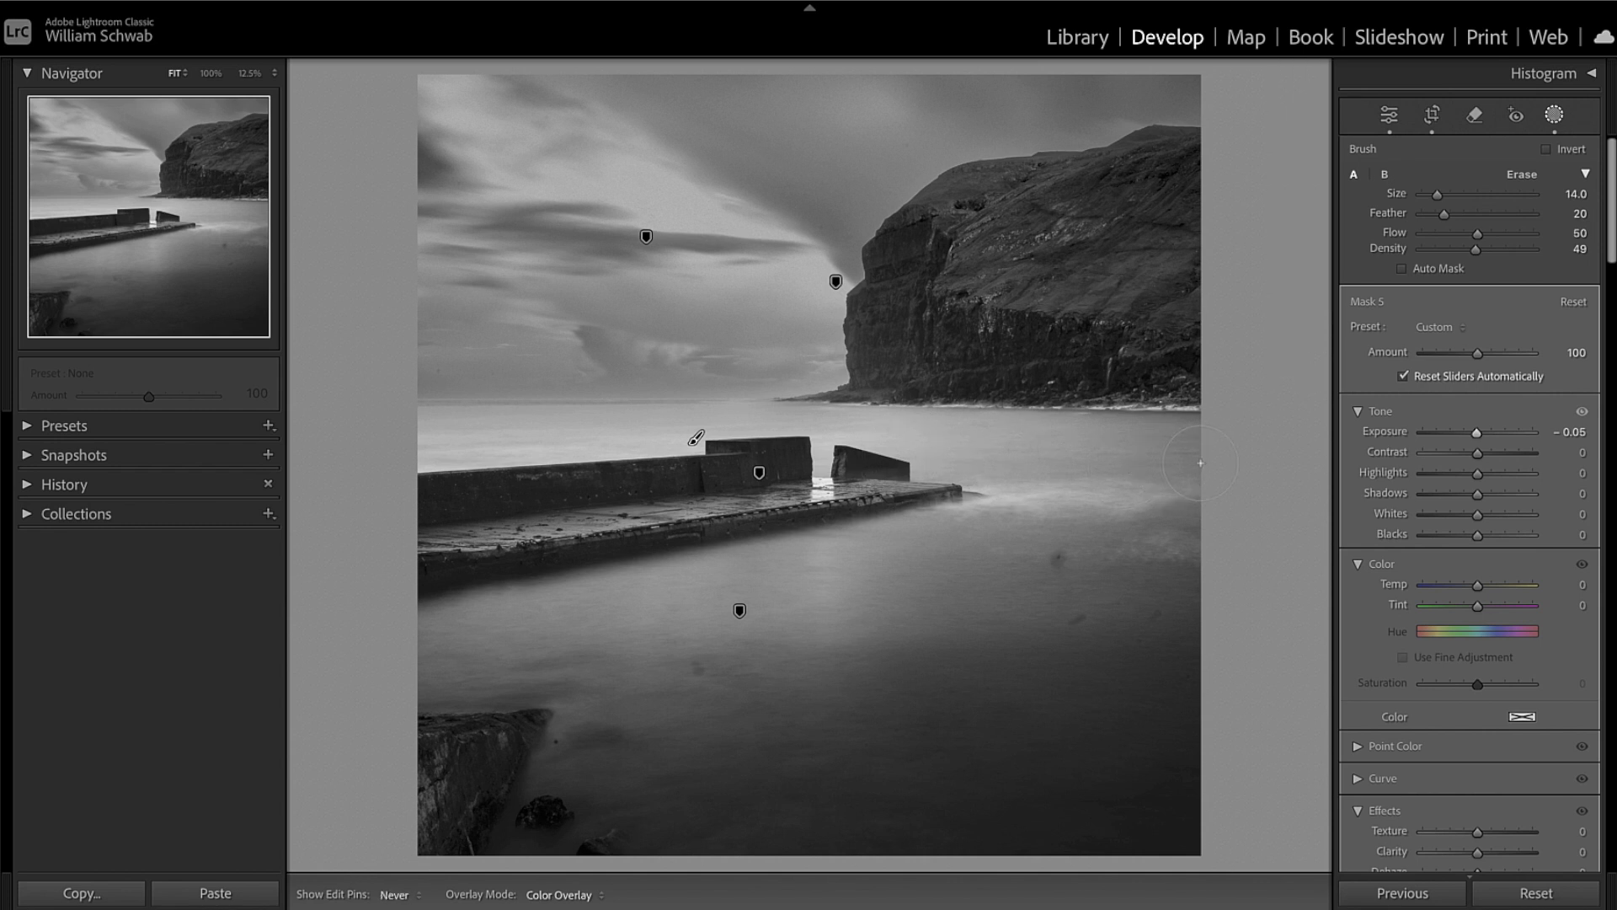
key(h)
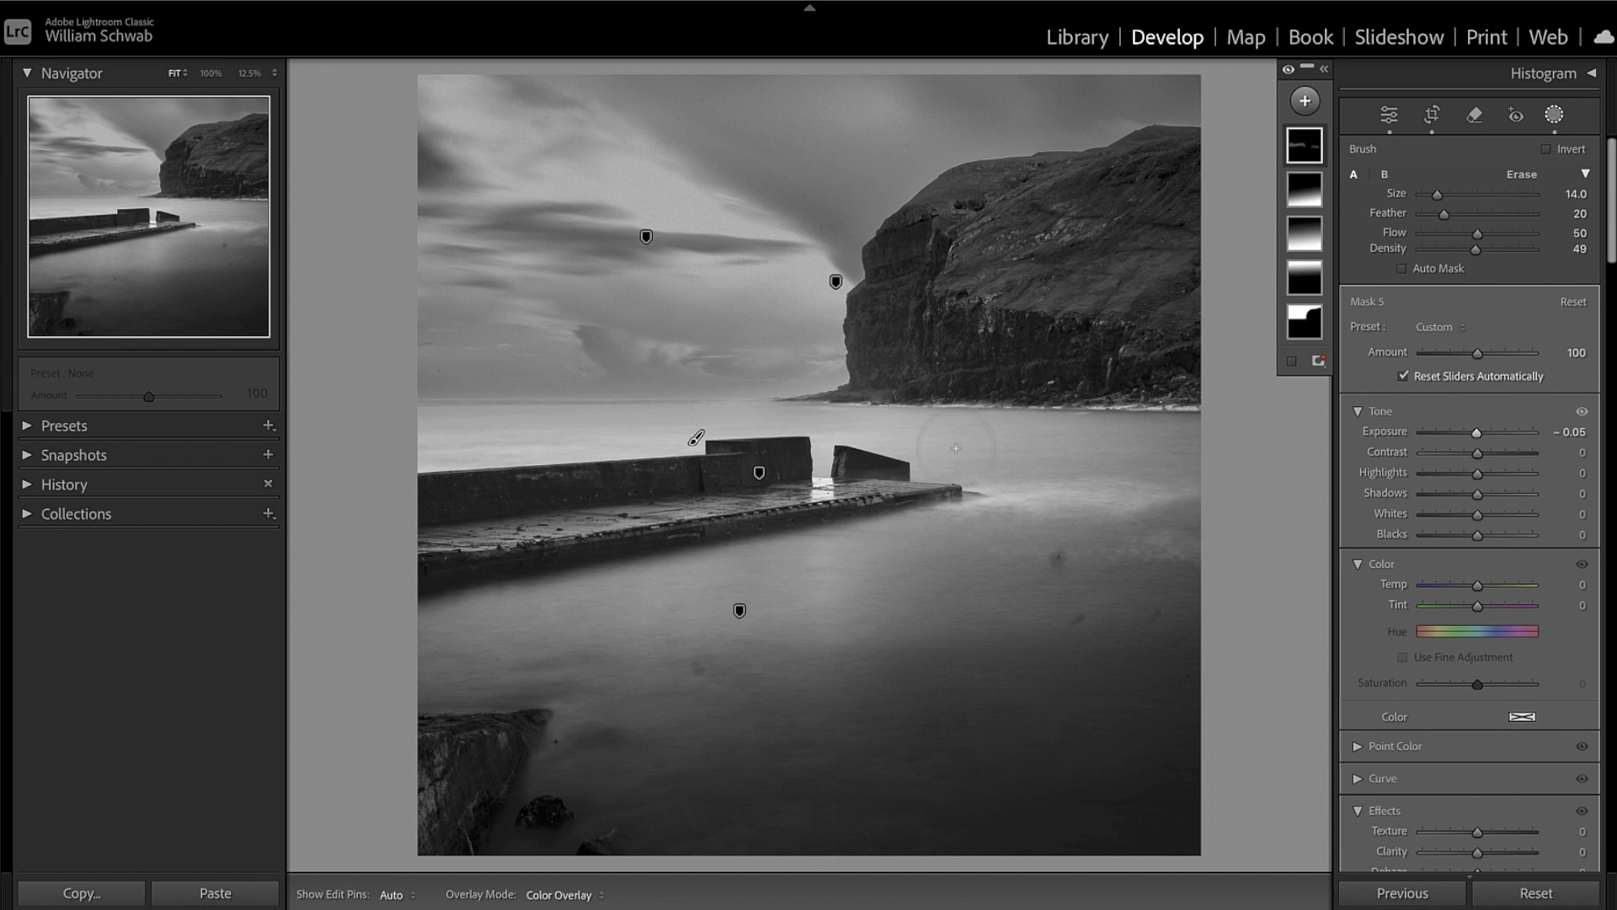
key(h)
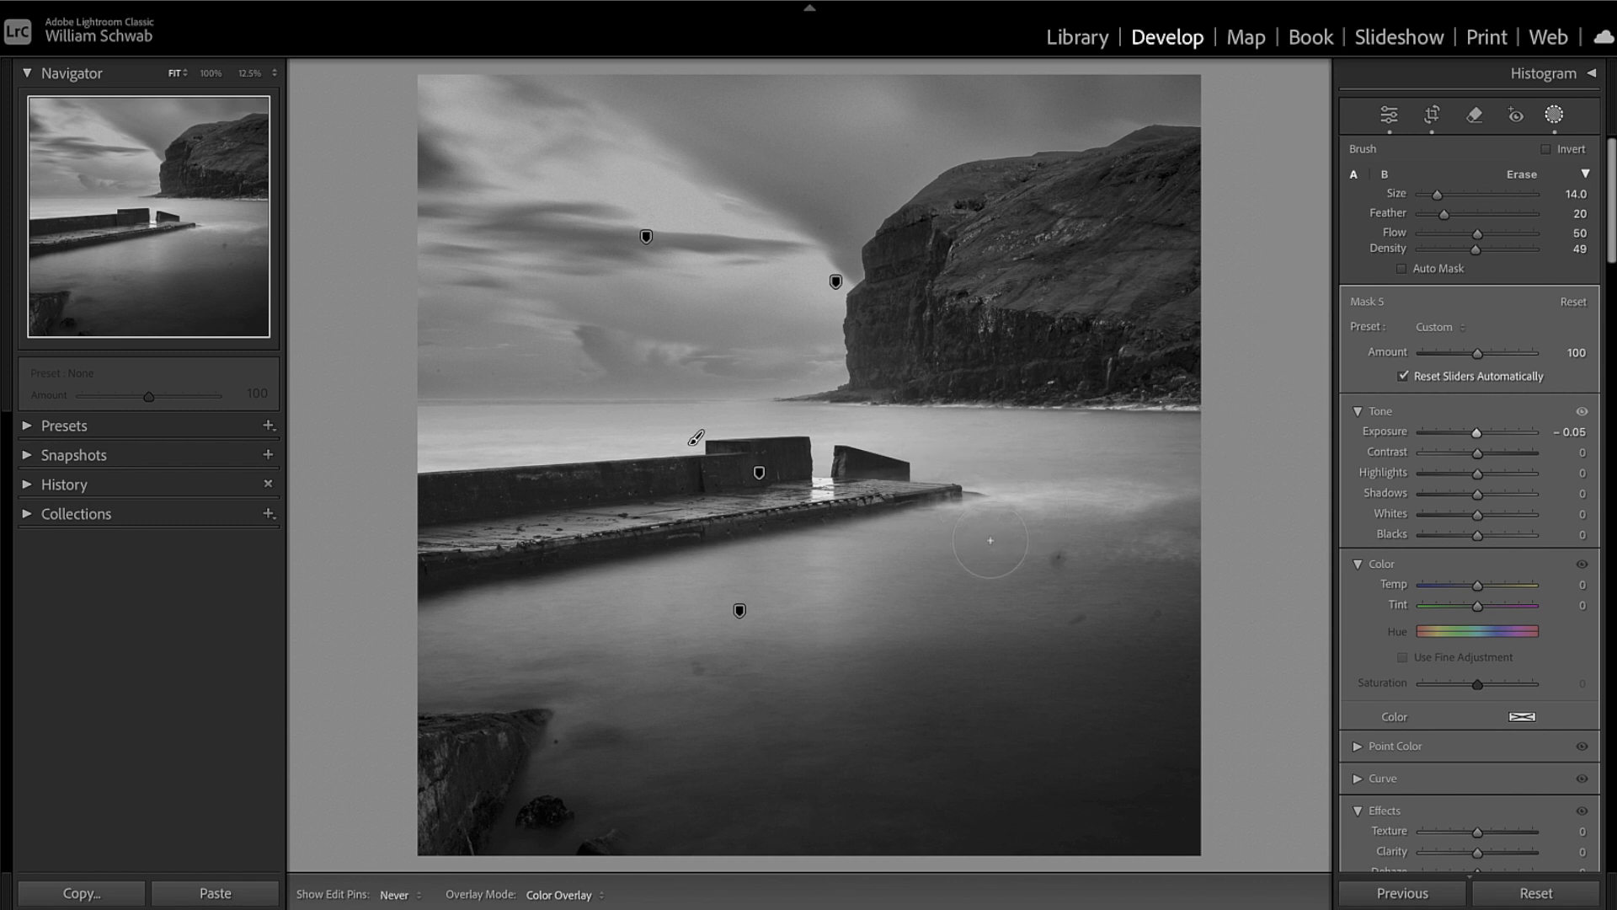
key(h)
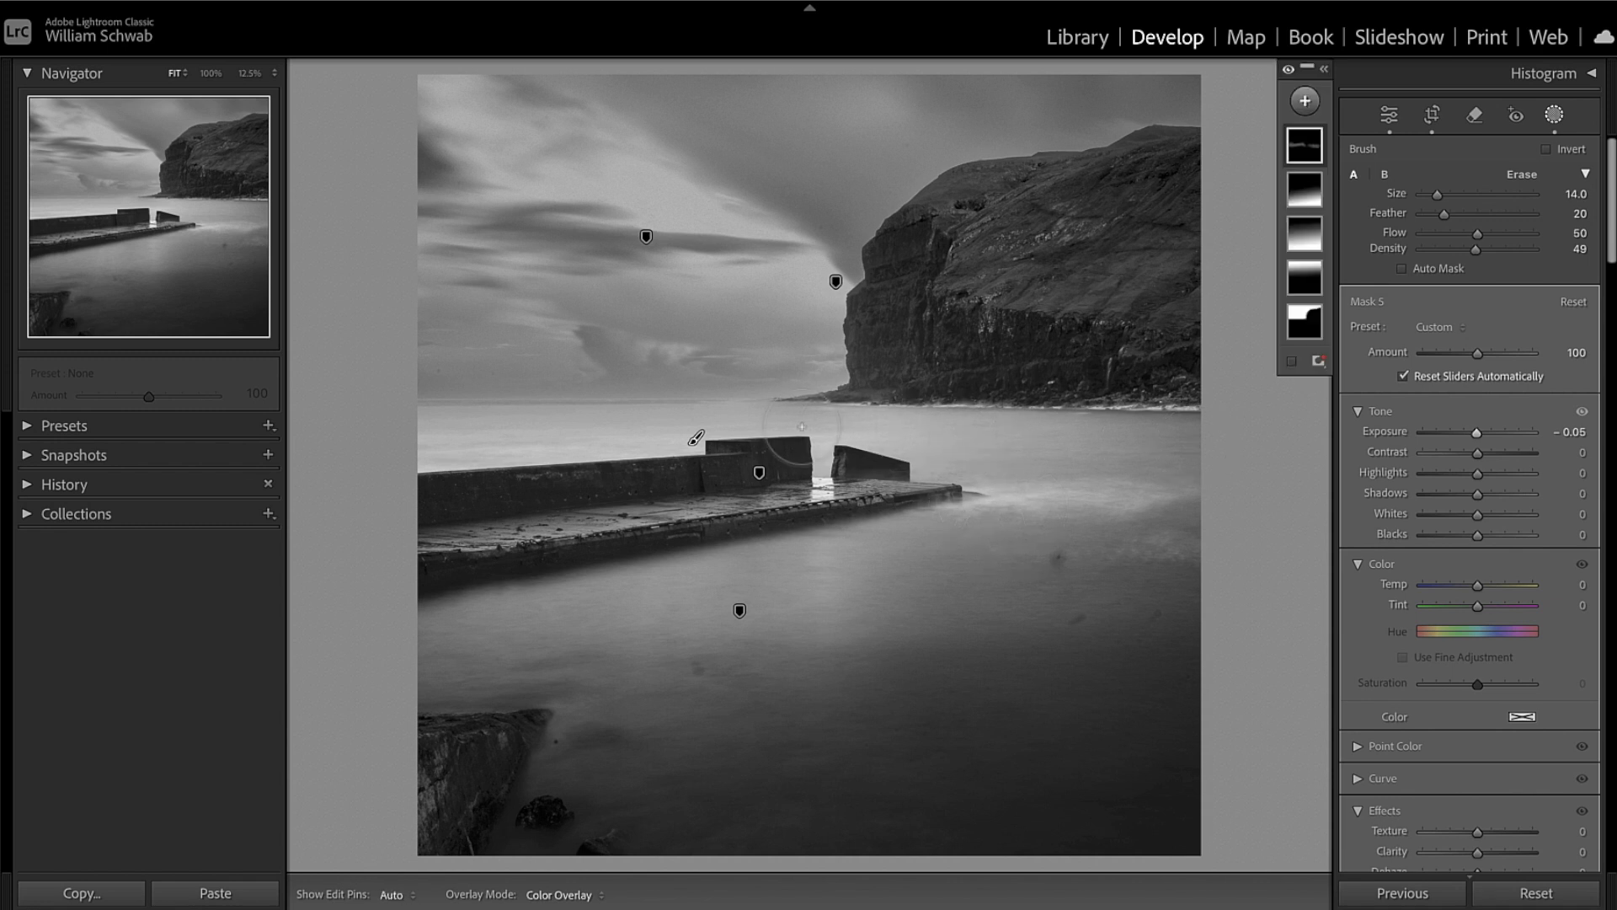
key(h)
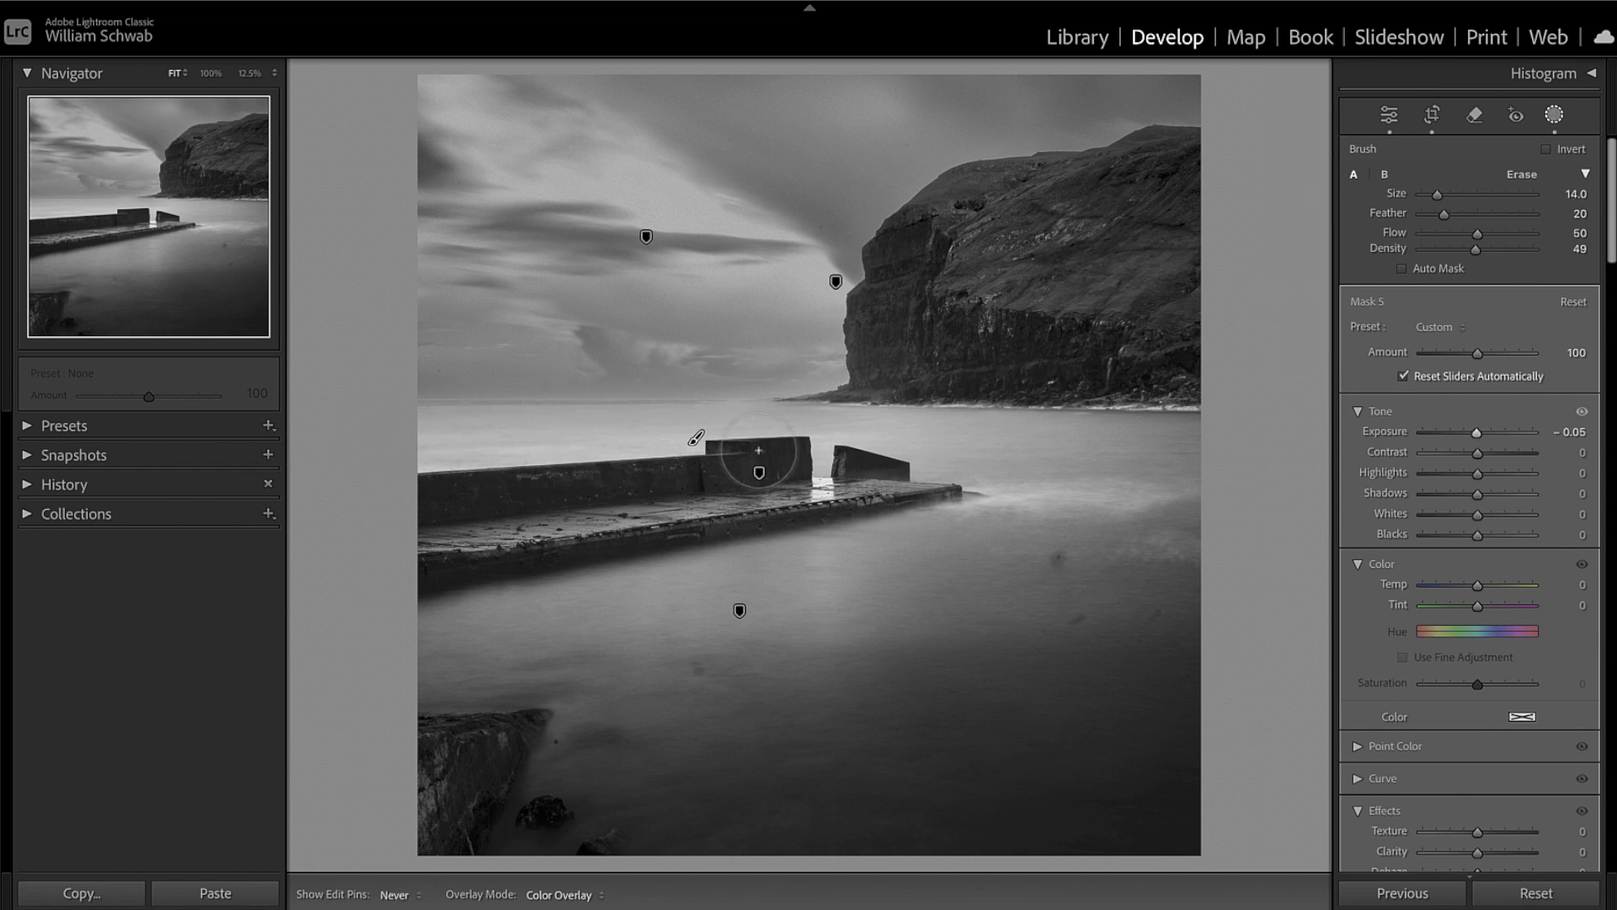
key(h)
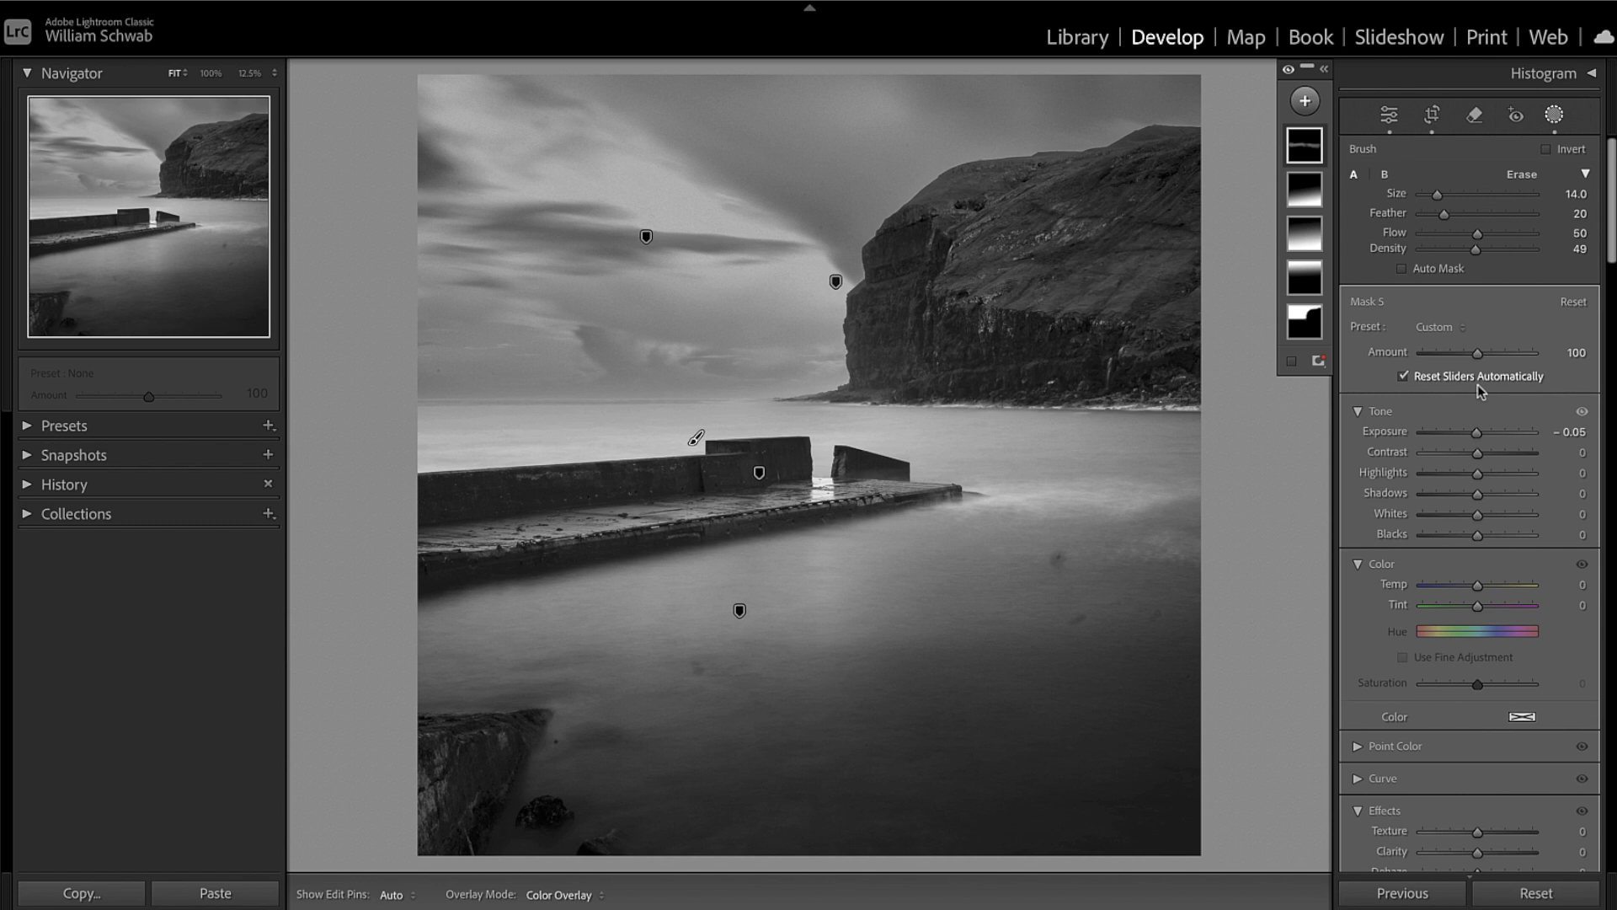
Step: Set the brush mask's Blacks to -15 and deselect the mask
scroll(1472, 352, down, 6)
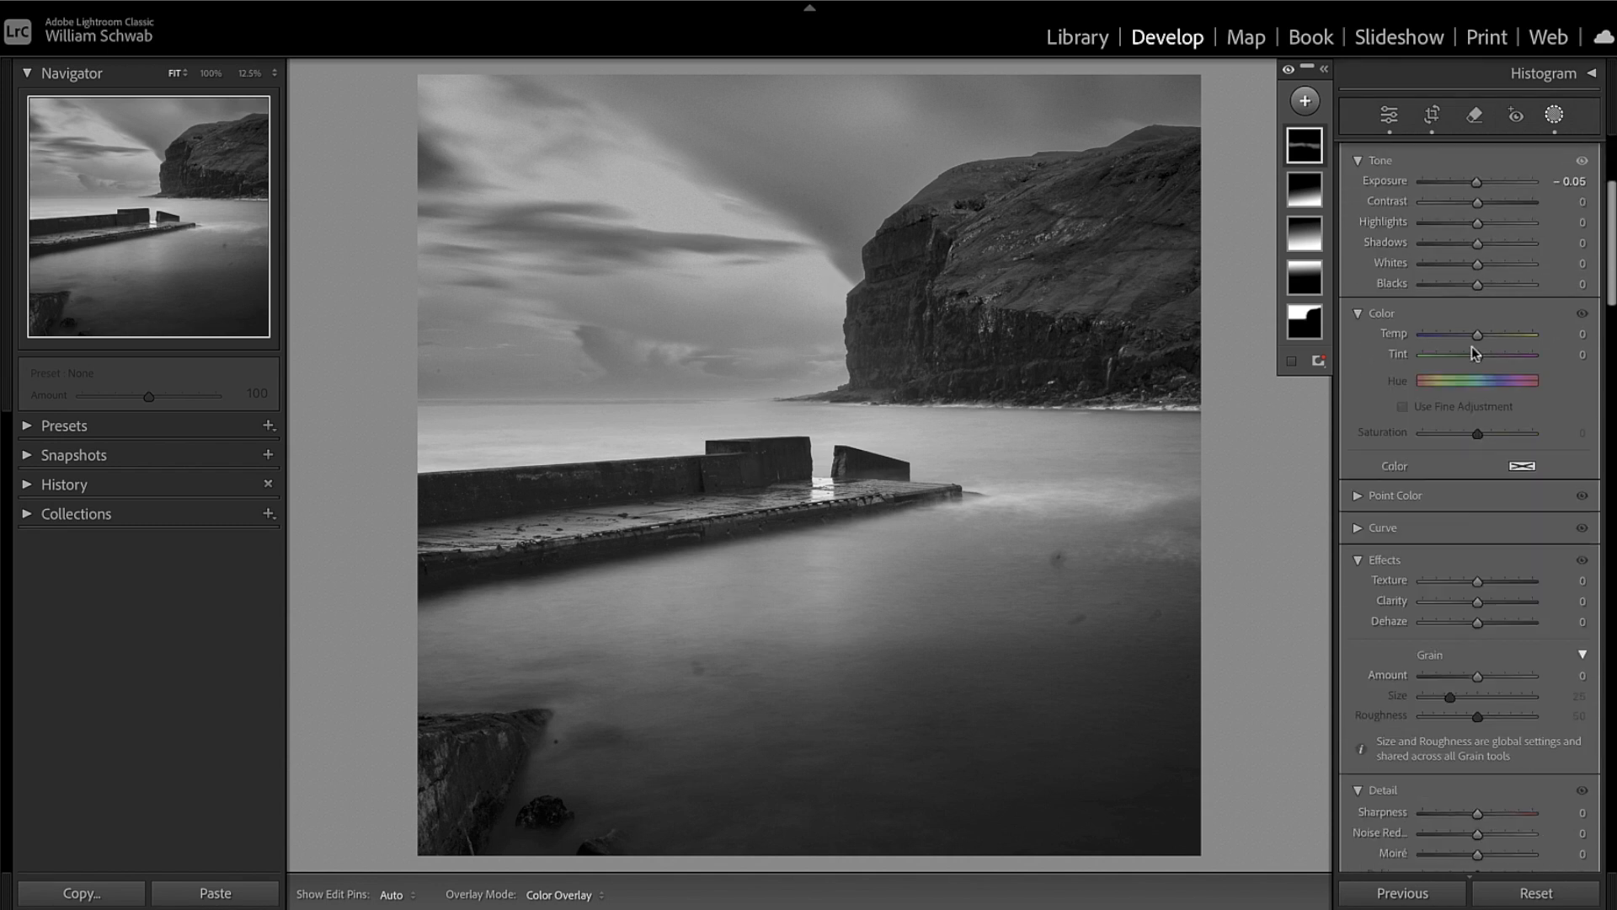
scroll(1474, 354, down, 1)
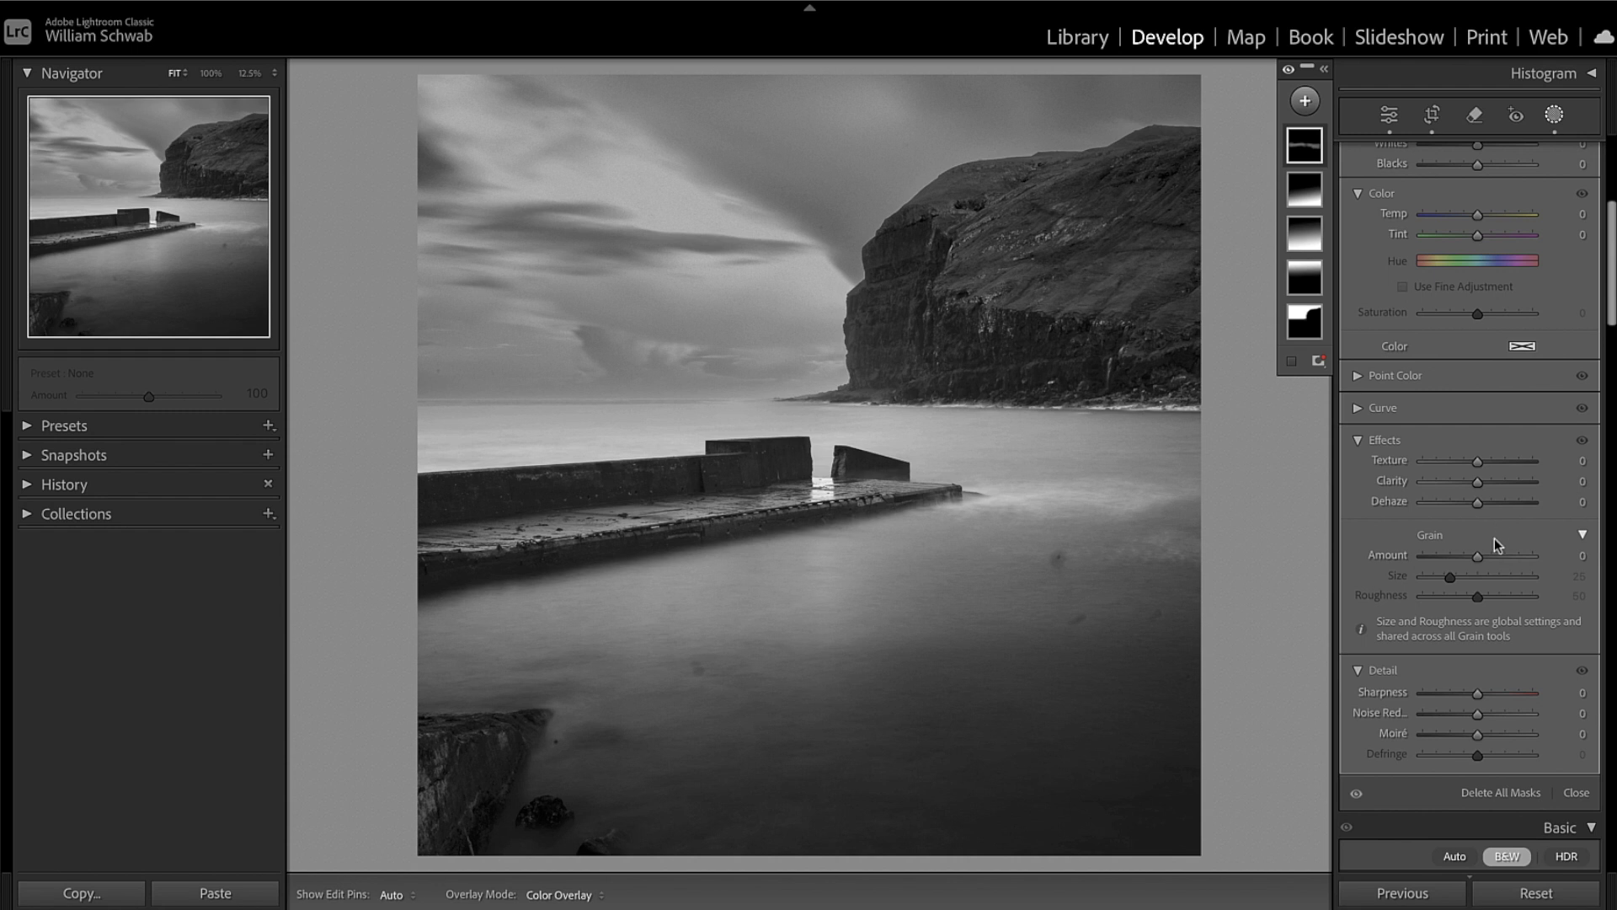
scroll(1489, 512, up, 6)
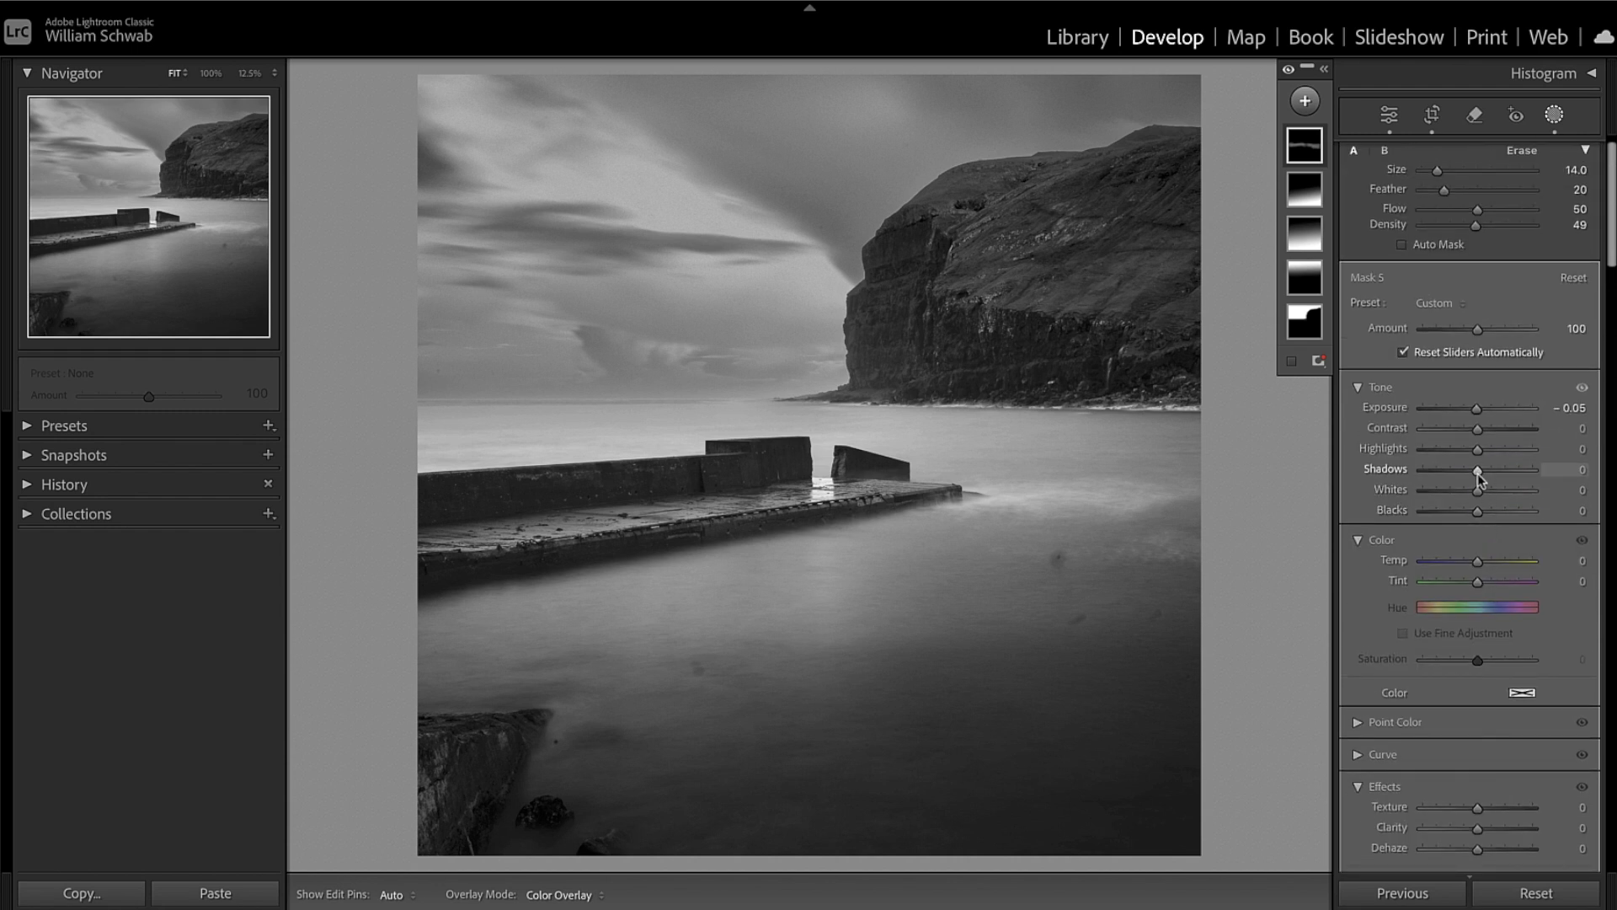
drag(1477, 512, 1470, 516)
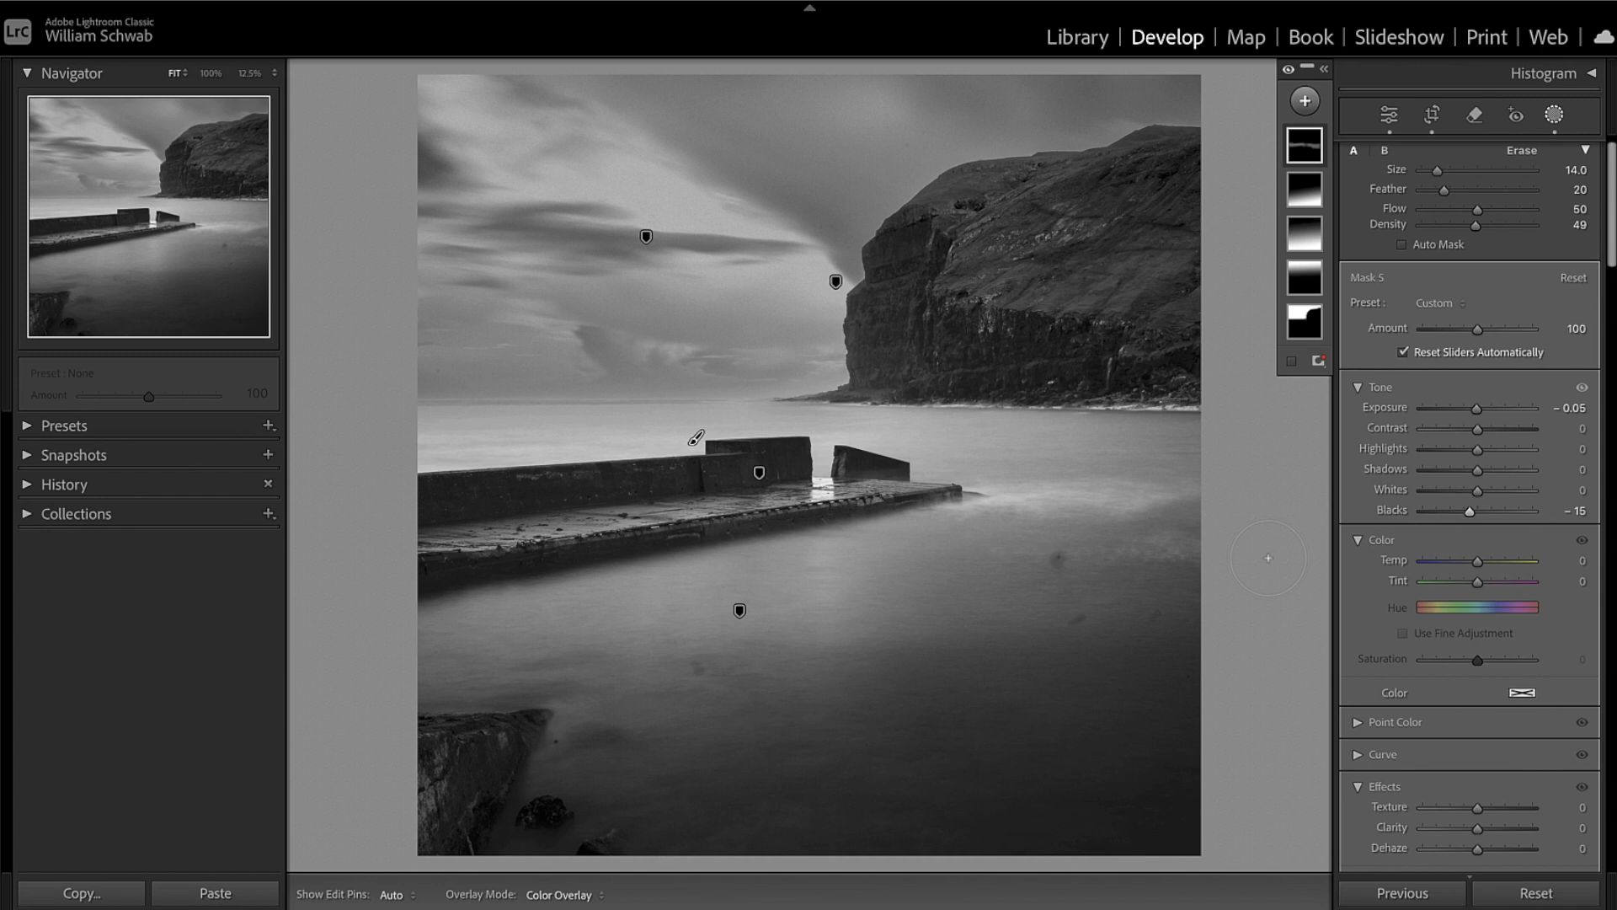
key(Escape)
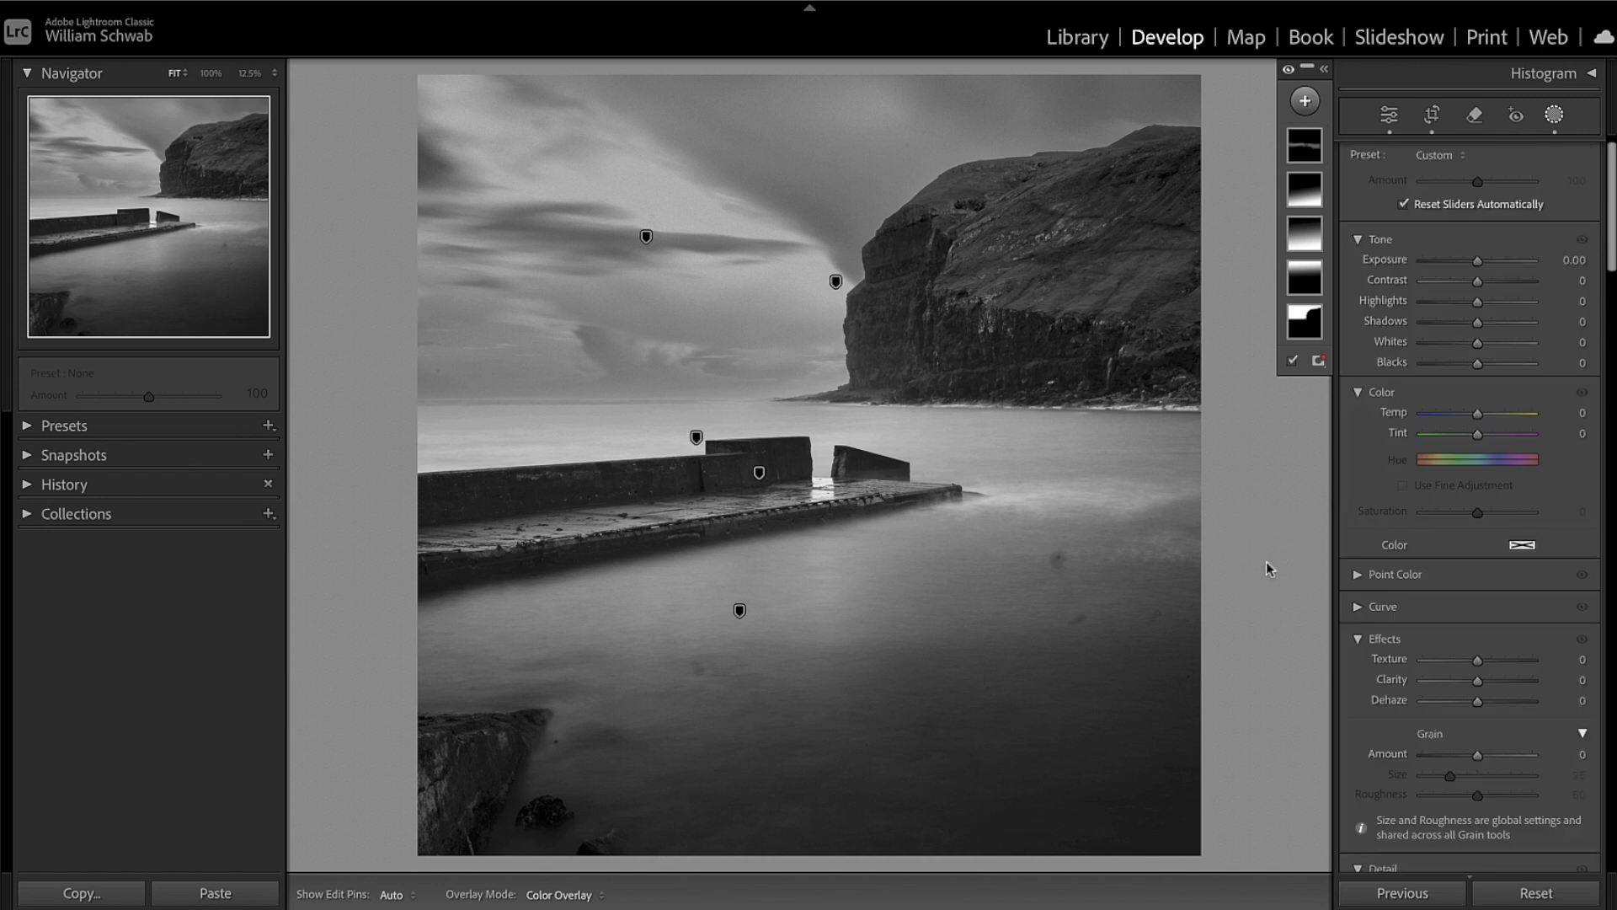
Step: Leave masking and apply a Highlight Priority post-crop vignette with an Amount of -16
key(shift+w)
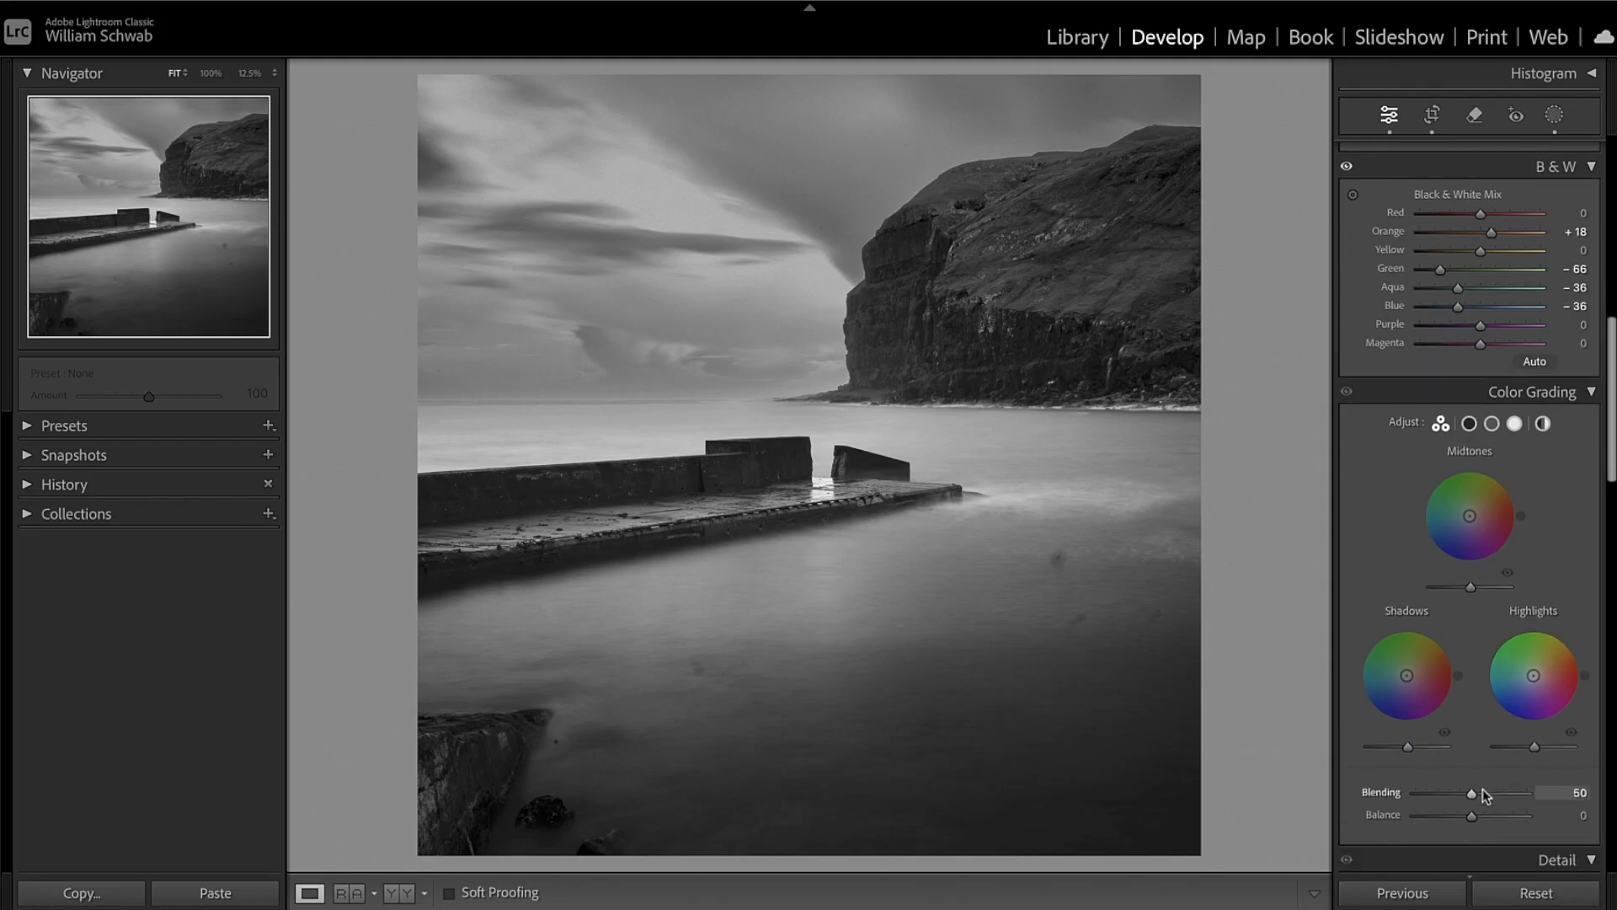
scroll(1482, 788, down, 15)
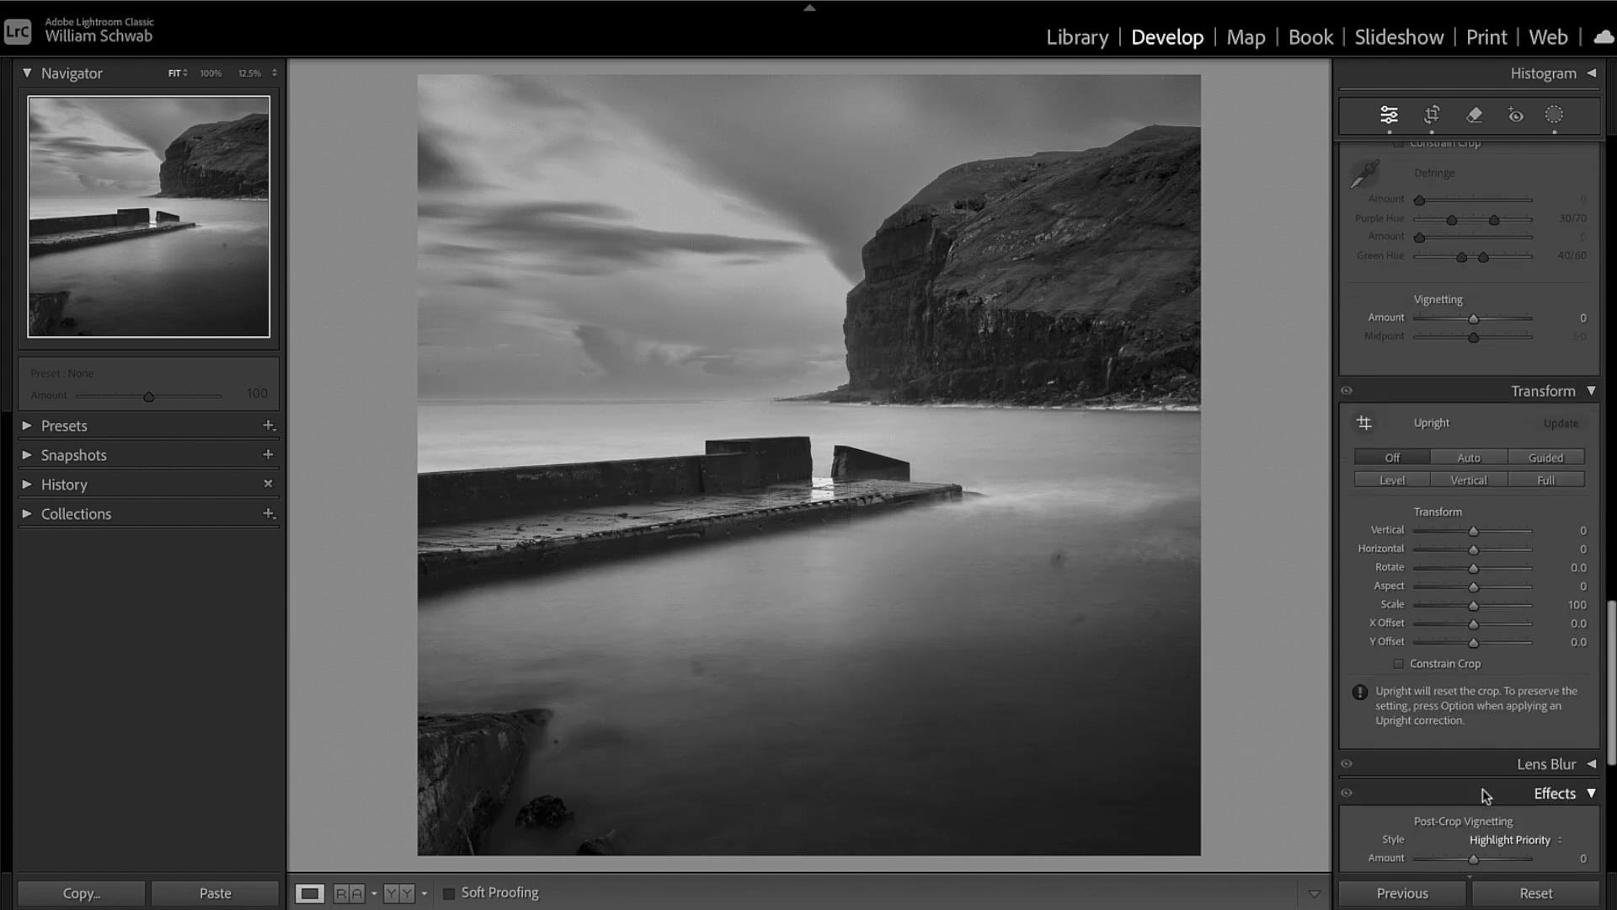
scroll(1482, 788, down, 5)
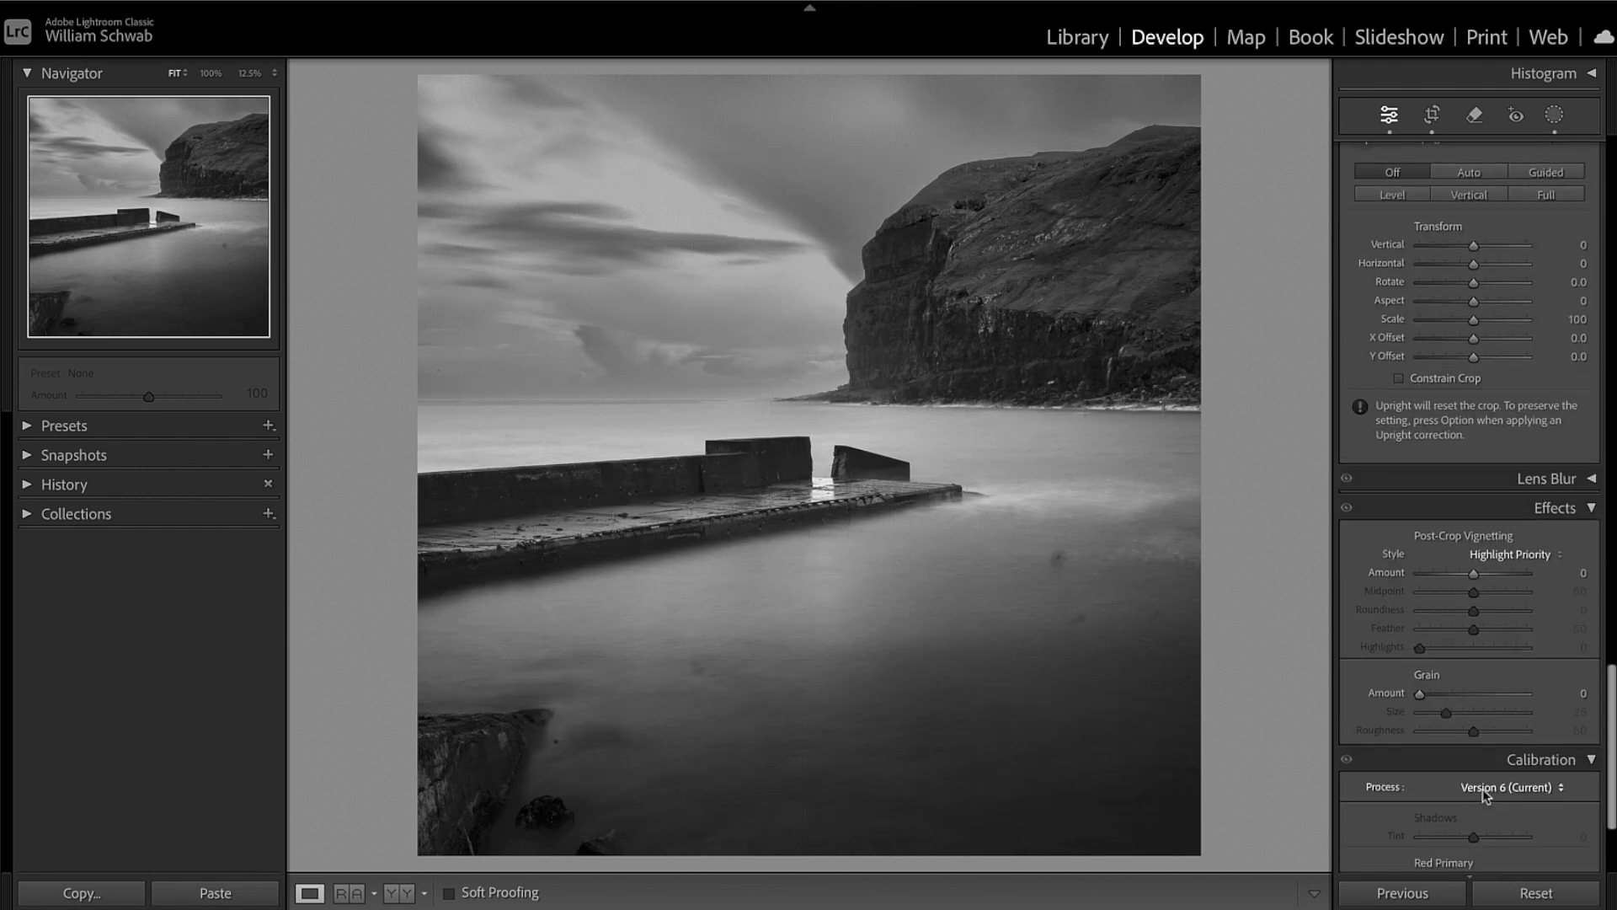
scroll(1483, 789, down, 2)
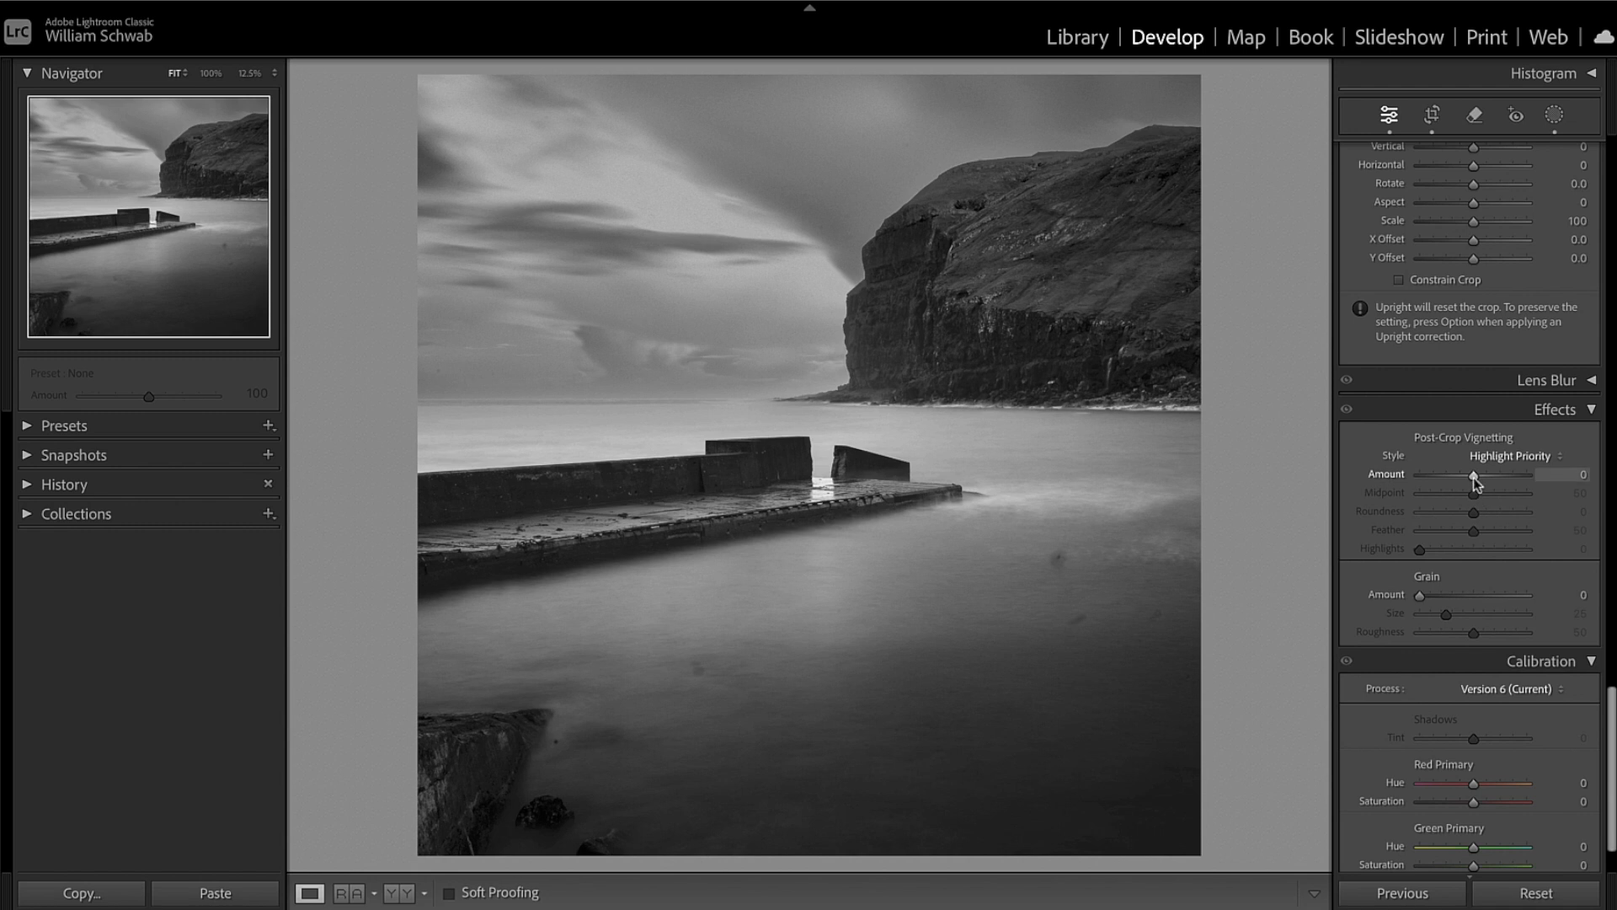
drag(1472, 477, 1459, 477)
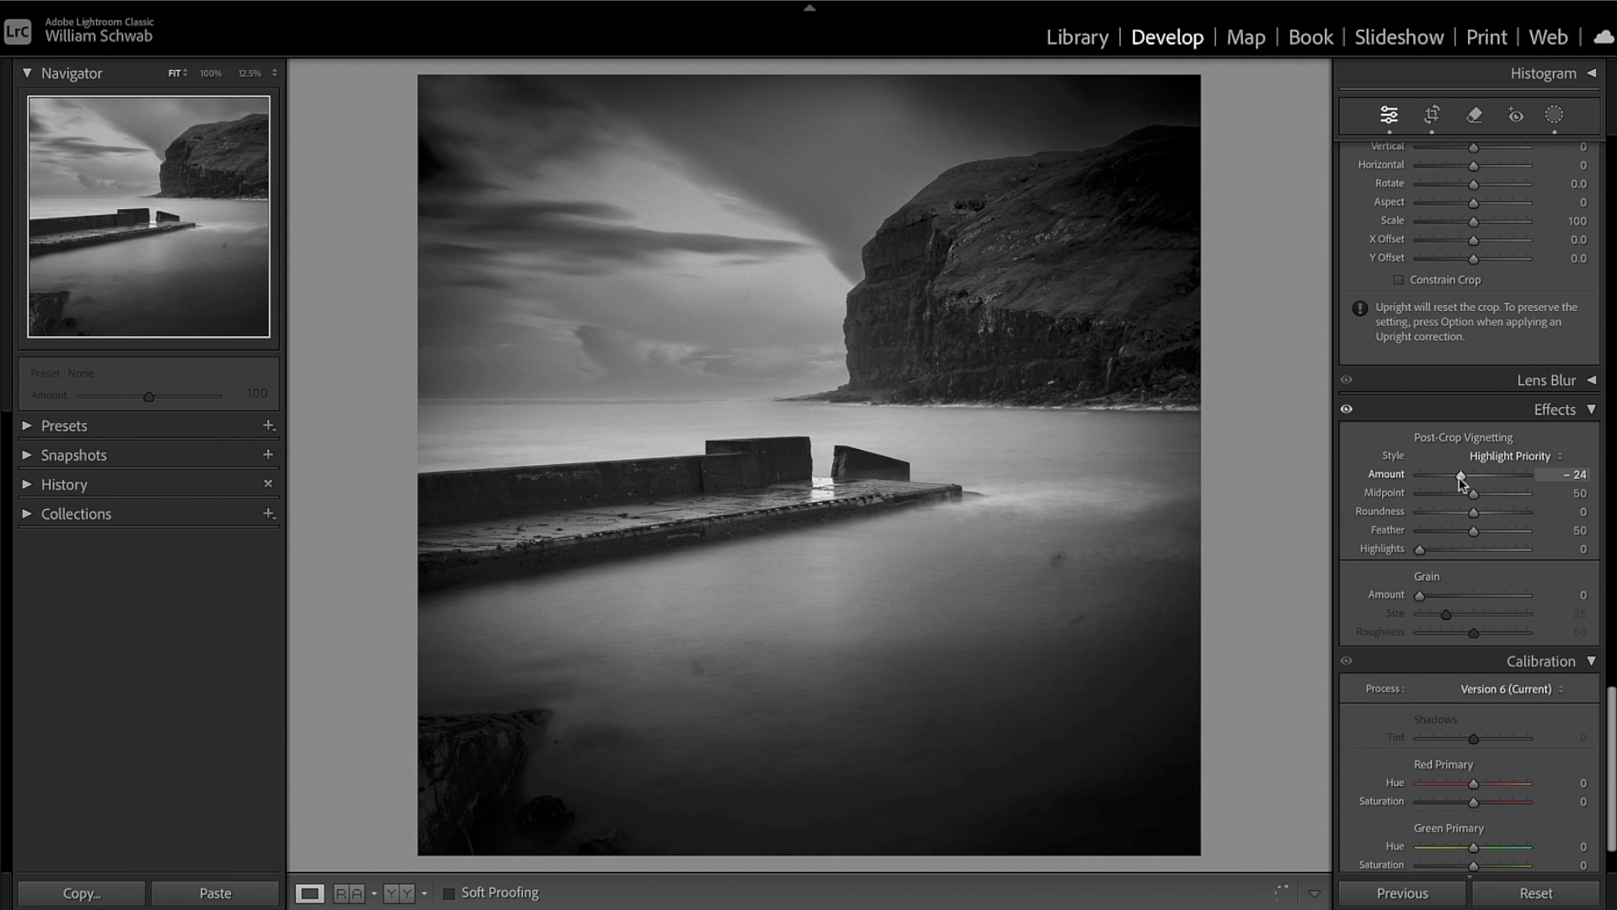
drag(1459, 476, 1470, 482)
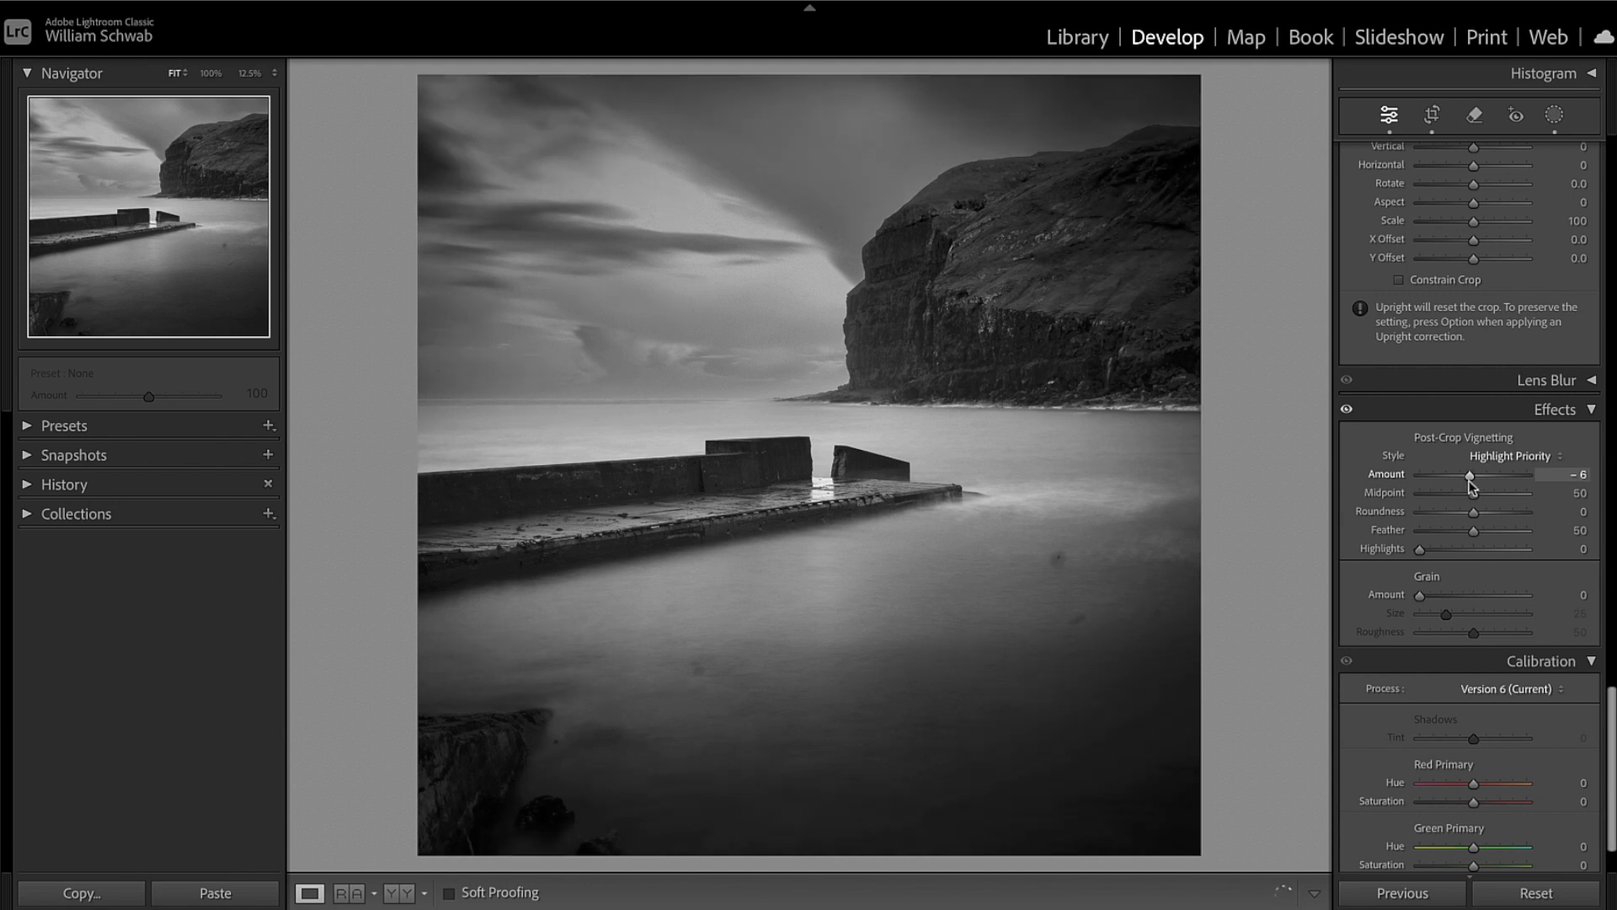
drag(1465, 486, 1465, 484)
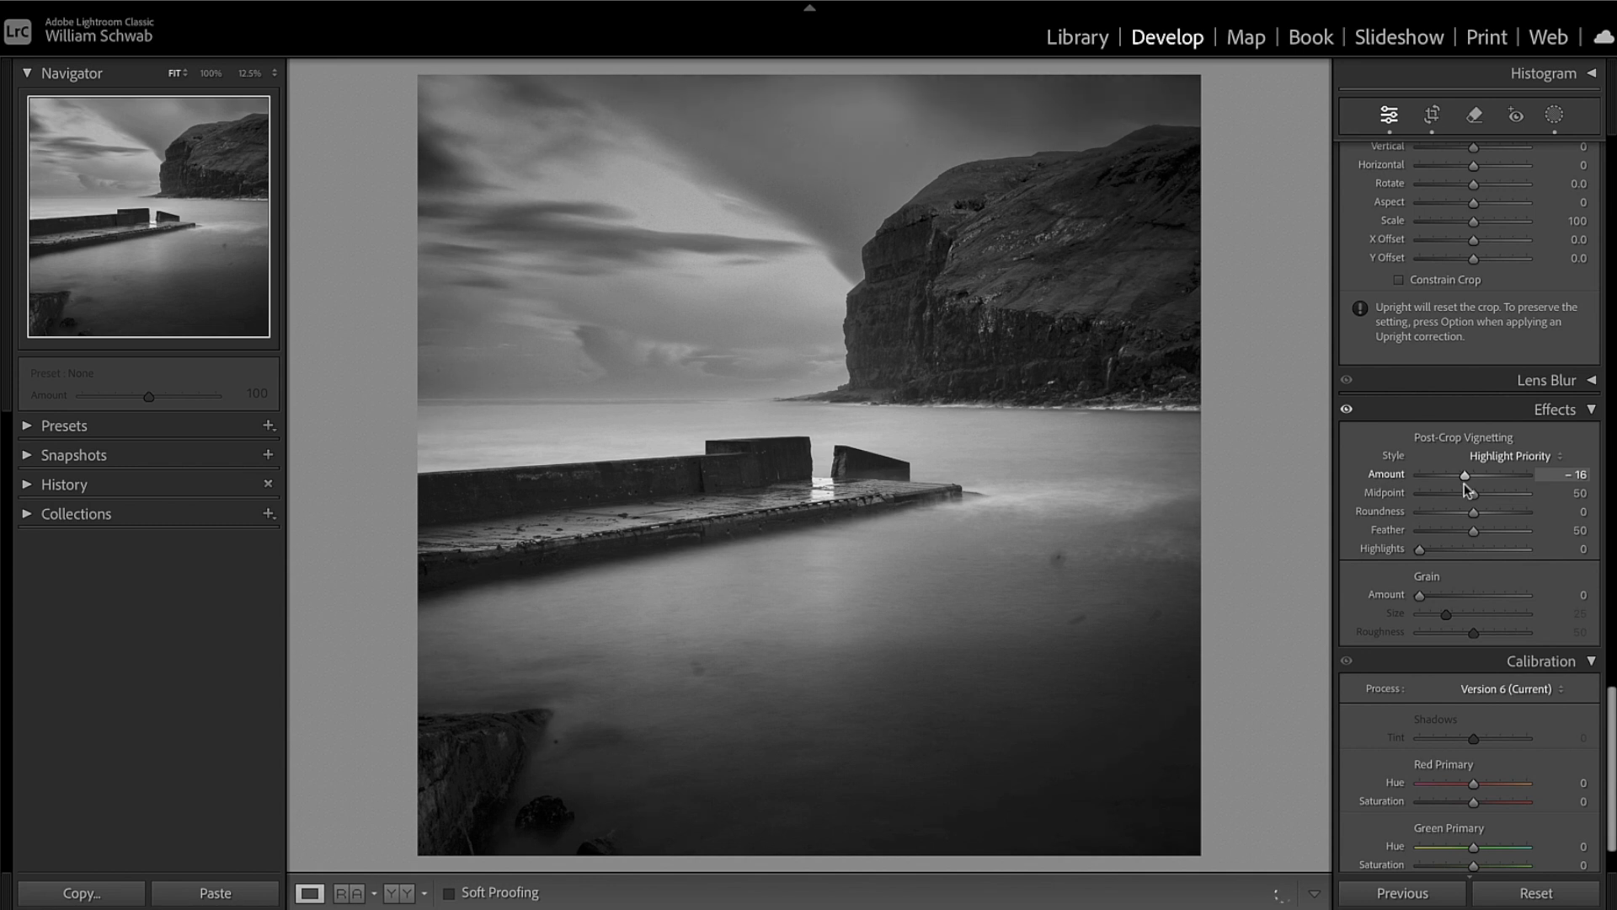
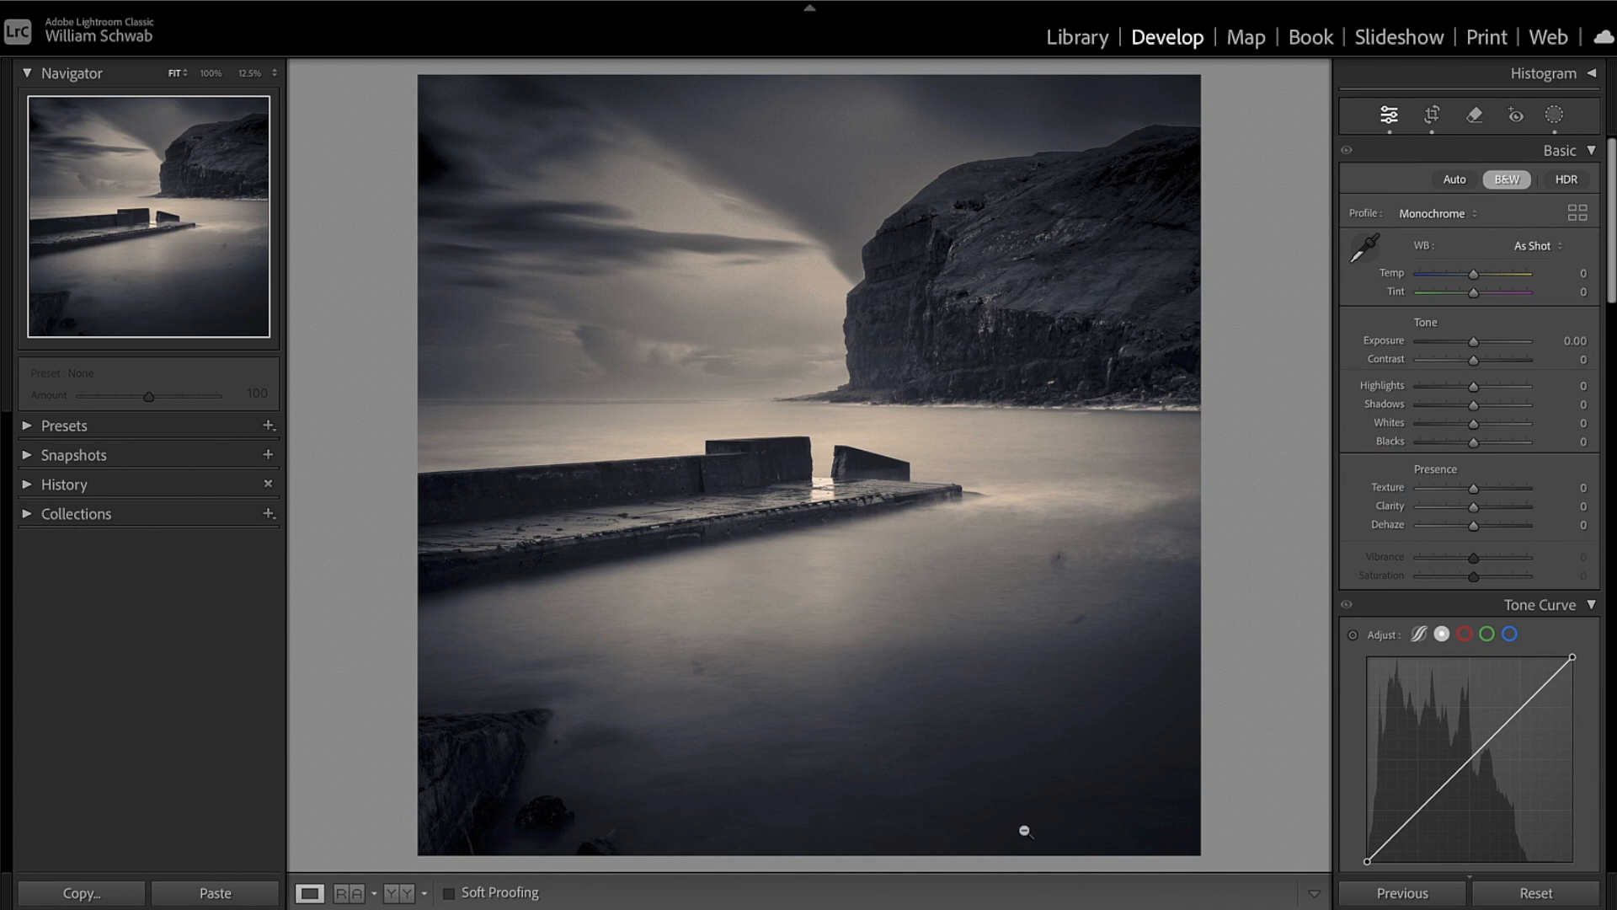
Step: Open a copy with Lightroom adjustments in Photoshop, keep the embedded ProPhoto RGB profile, and bring the _DSC1181-2 document to the front
key(super+e)
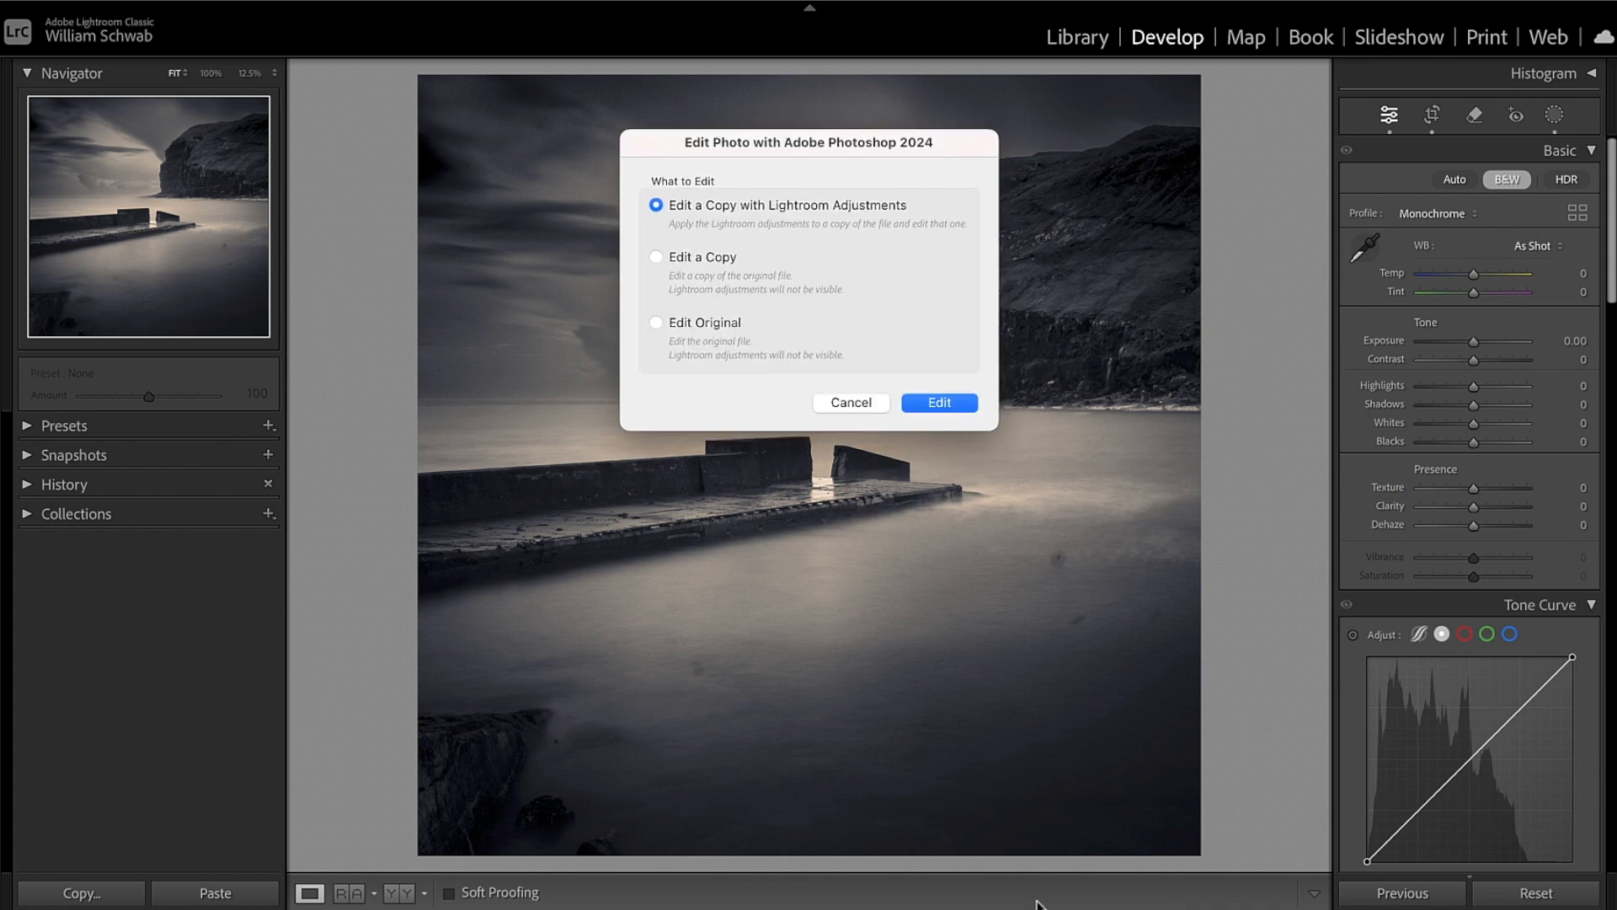
click(942, 402)
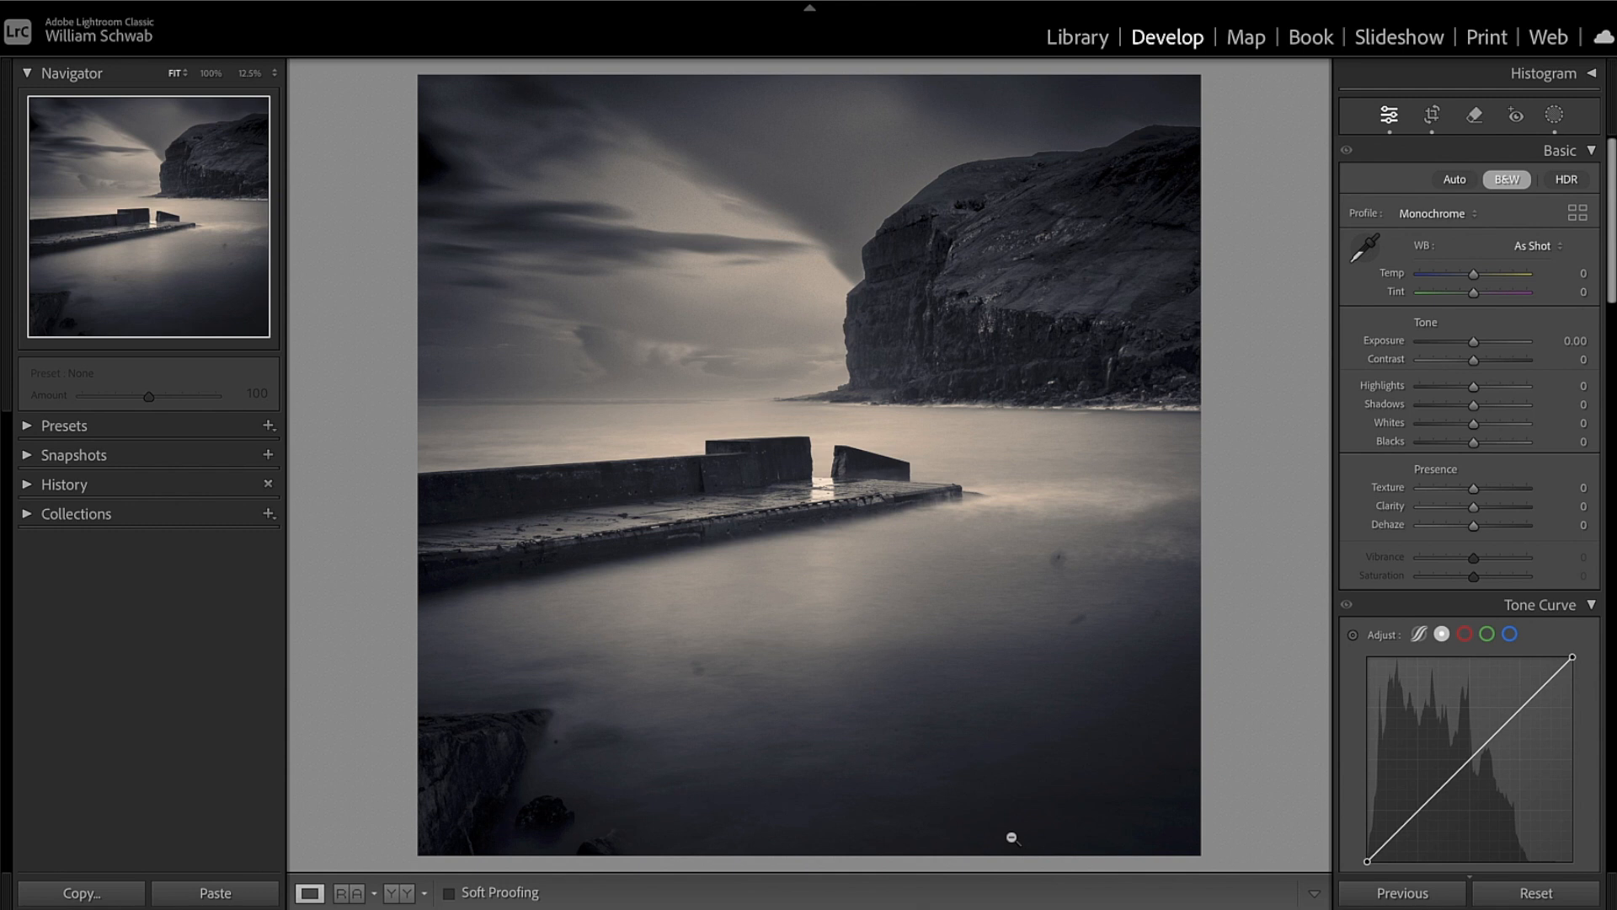
click(1491, 906)
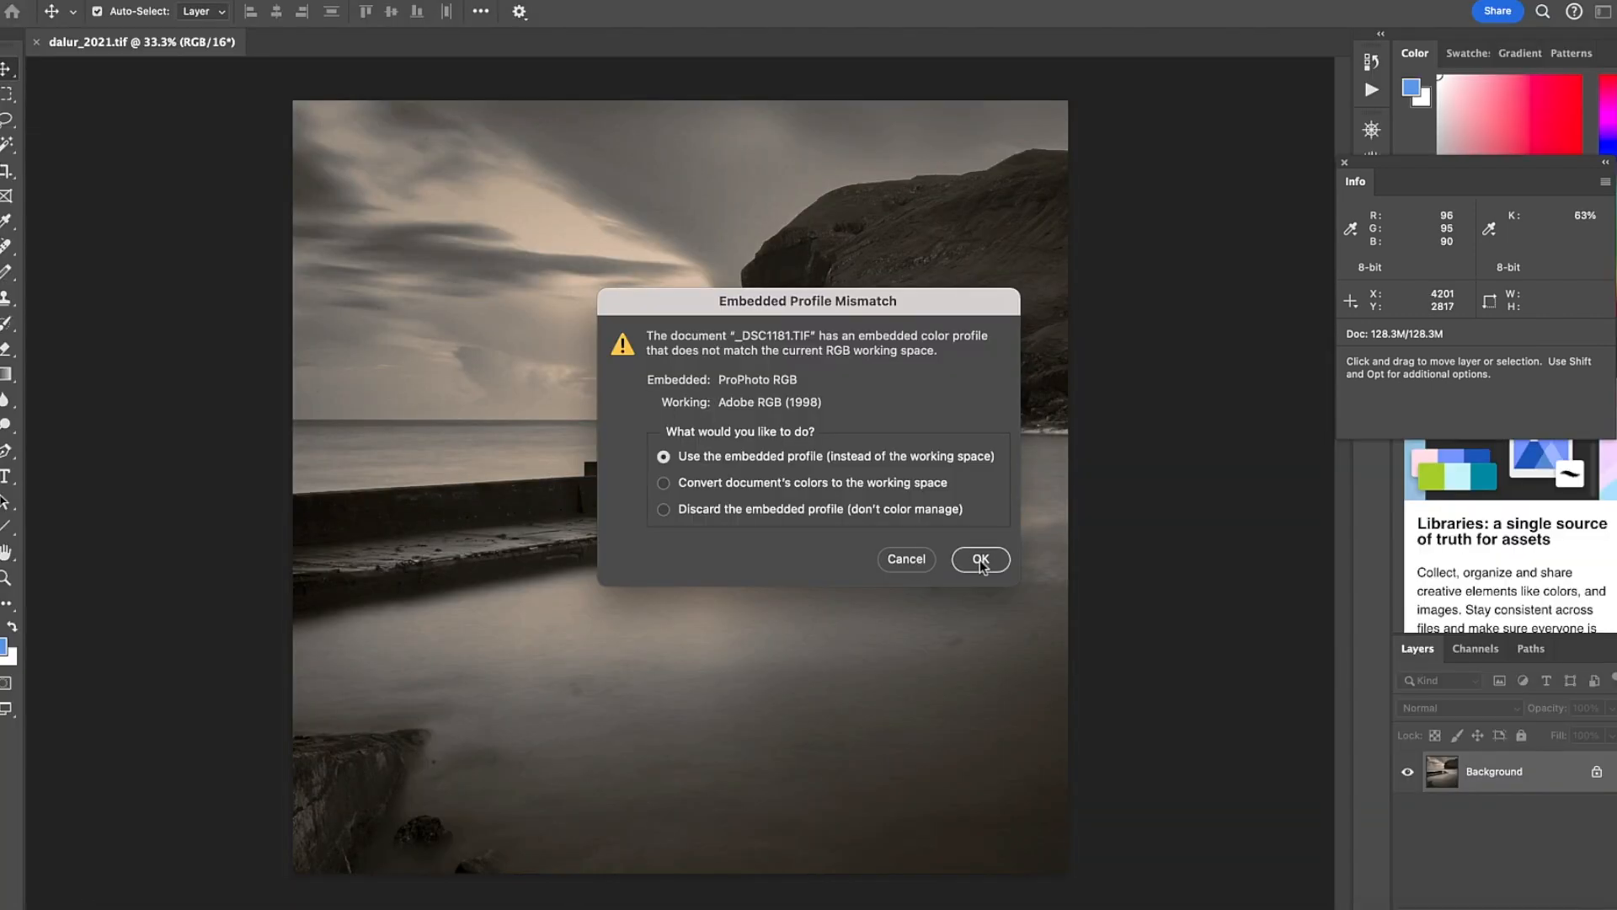
click(981, 560)
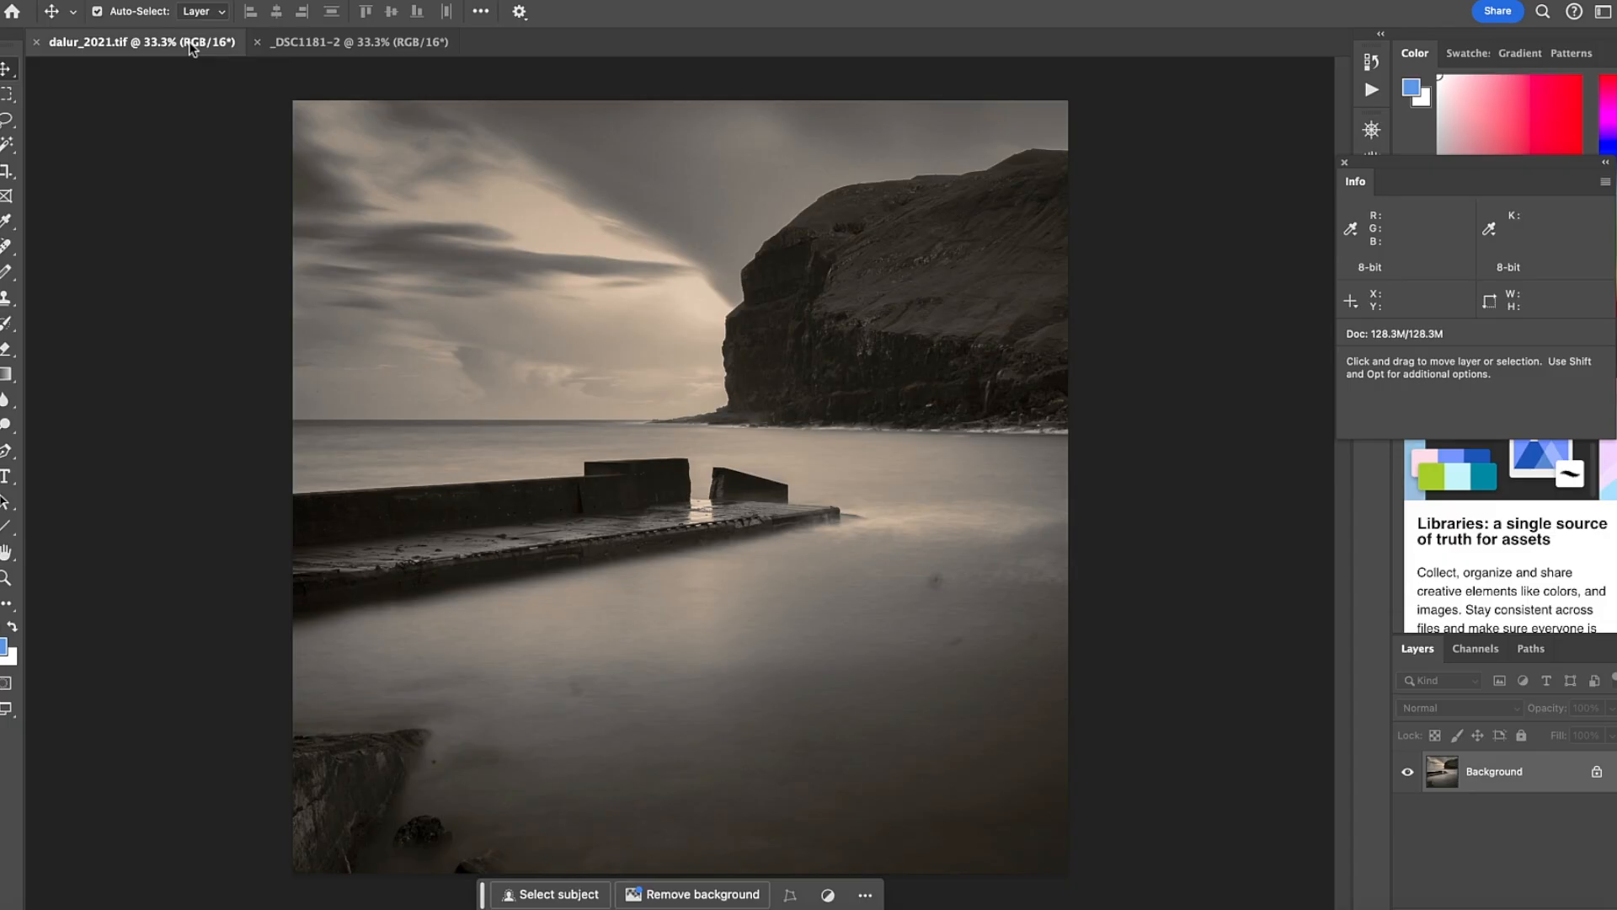
click(346, 53)
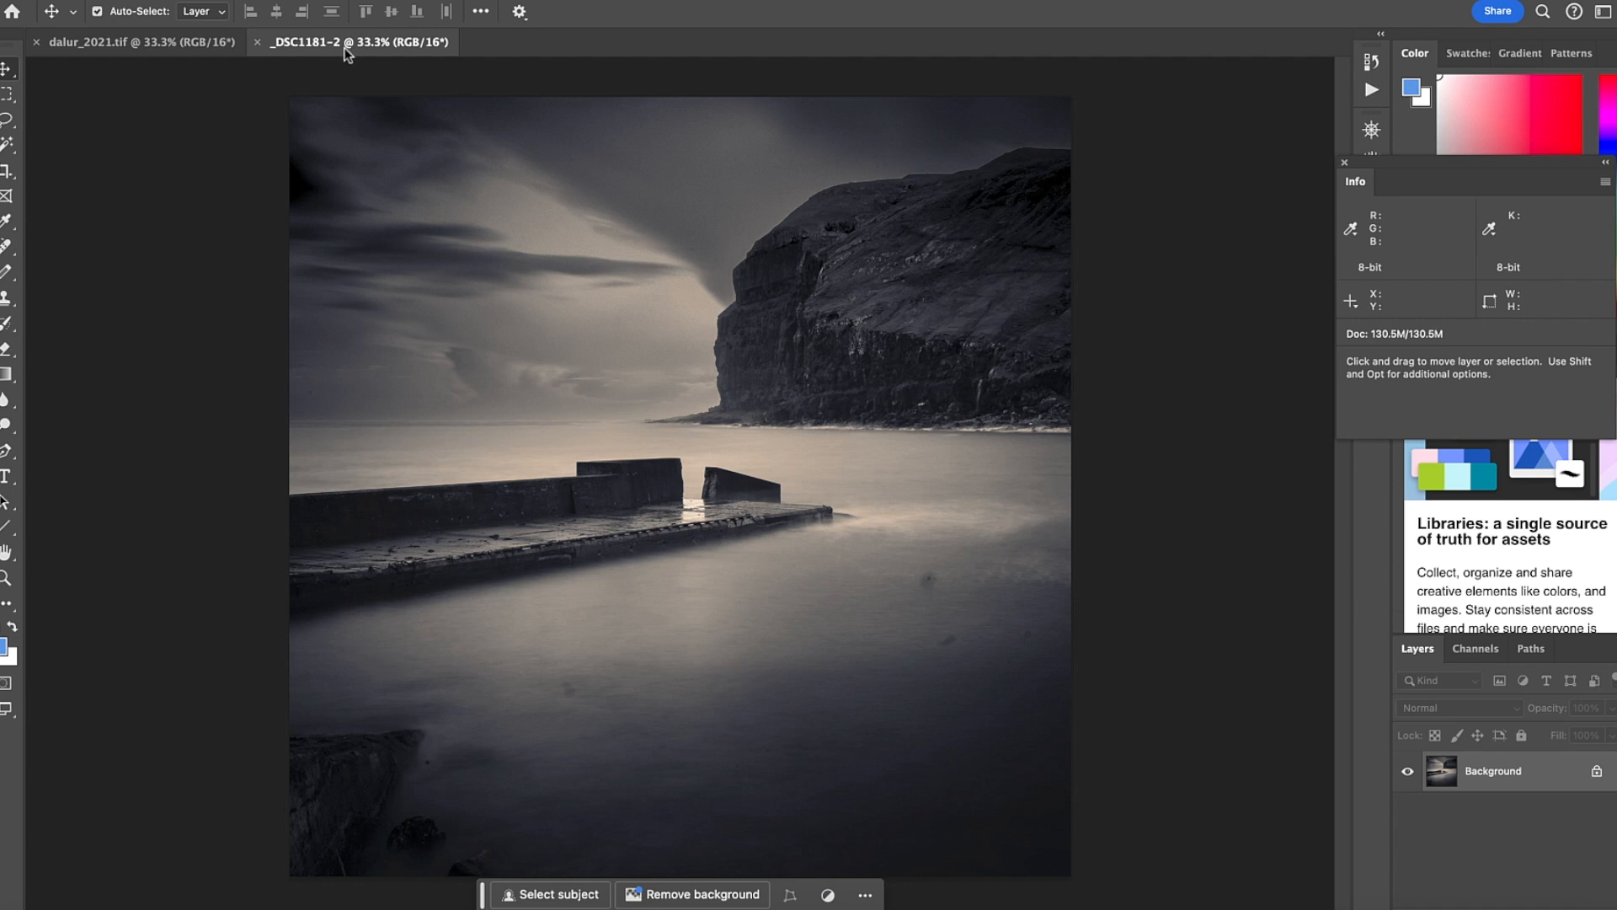
Step: Compare the earlier dalur_2021.tif edit with the new _DSC1181-2 version, ending on _DSC1181-2
click(160, 42)
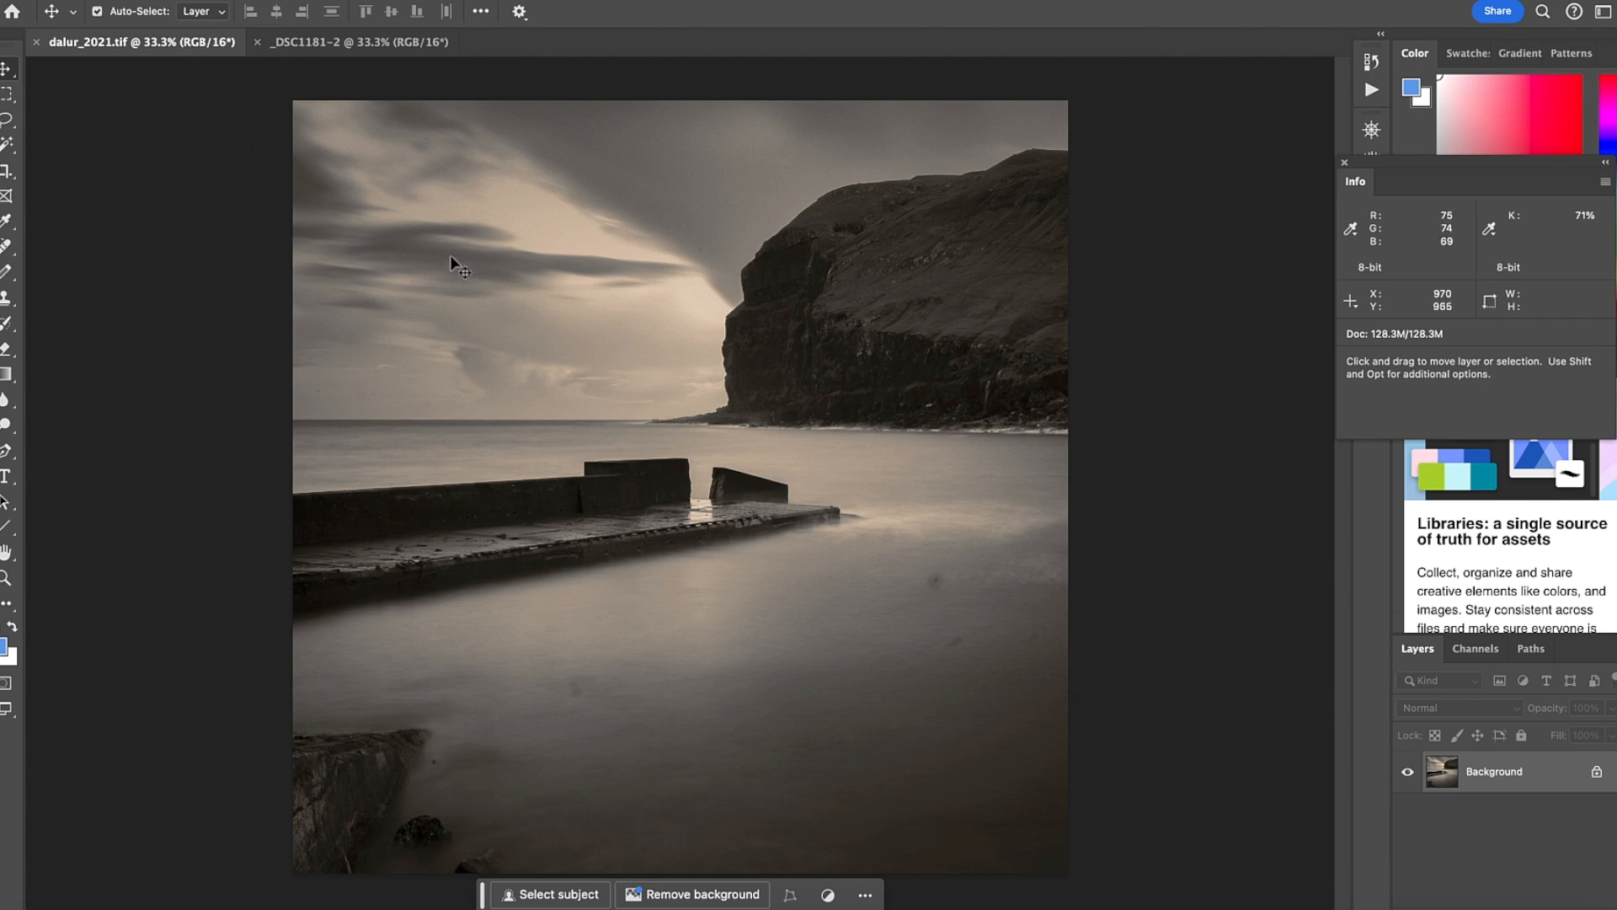
click(406, 50)
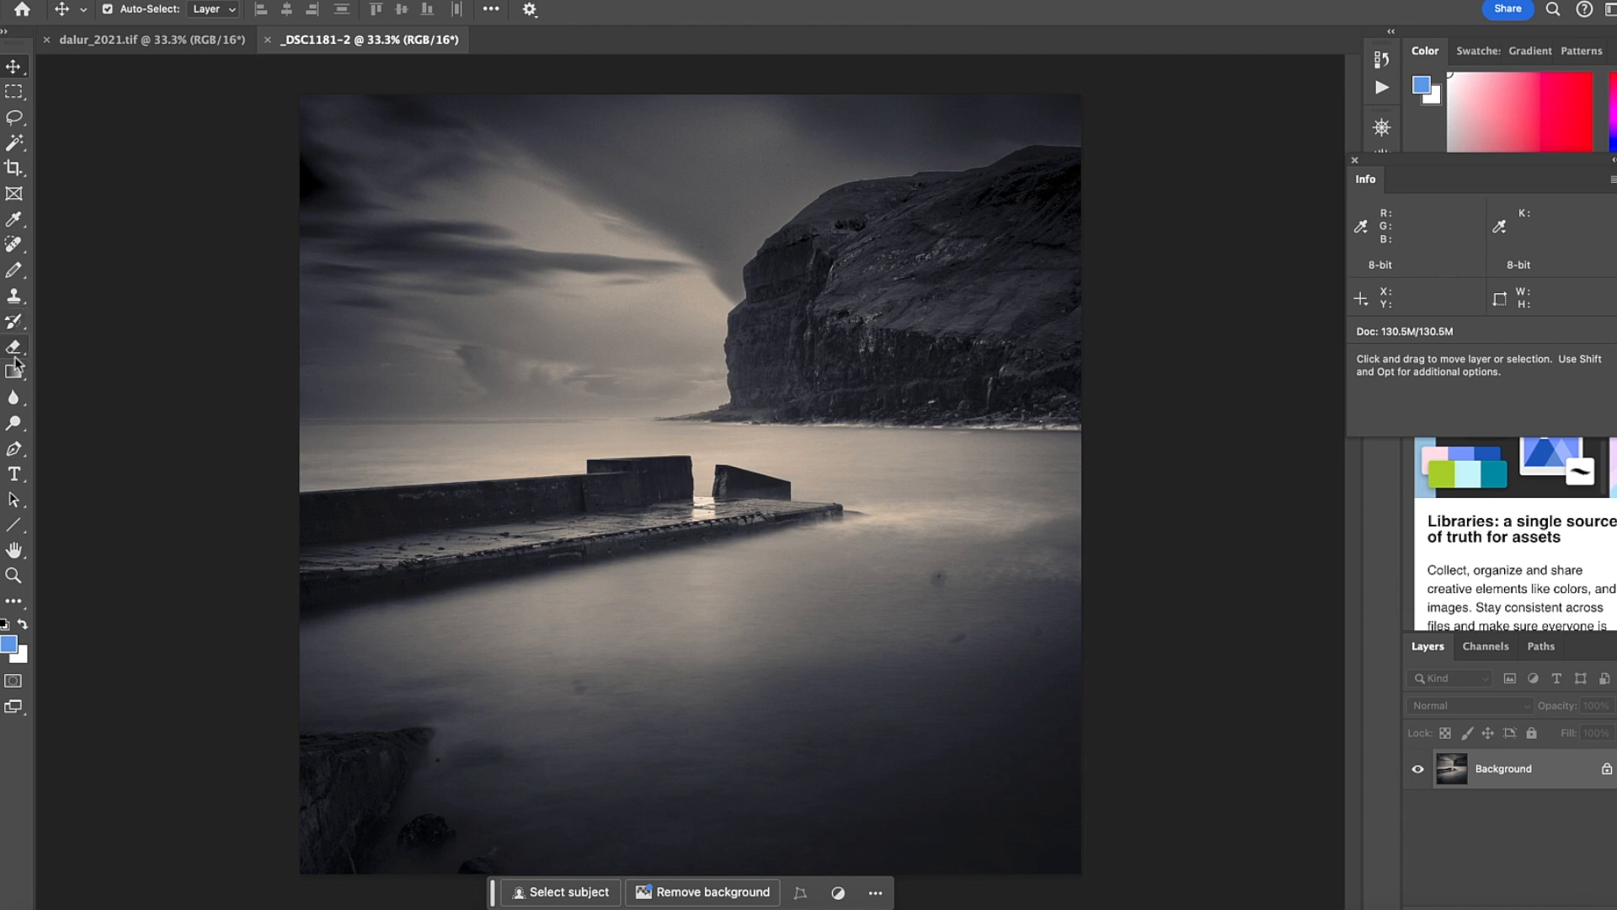
Step: Try to clone nearby clean water over the dark spot beyond the pier's end with the Clone Stamp, and undo the stroke
click(14, 302)
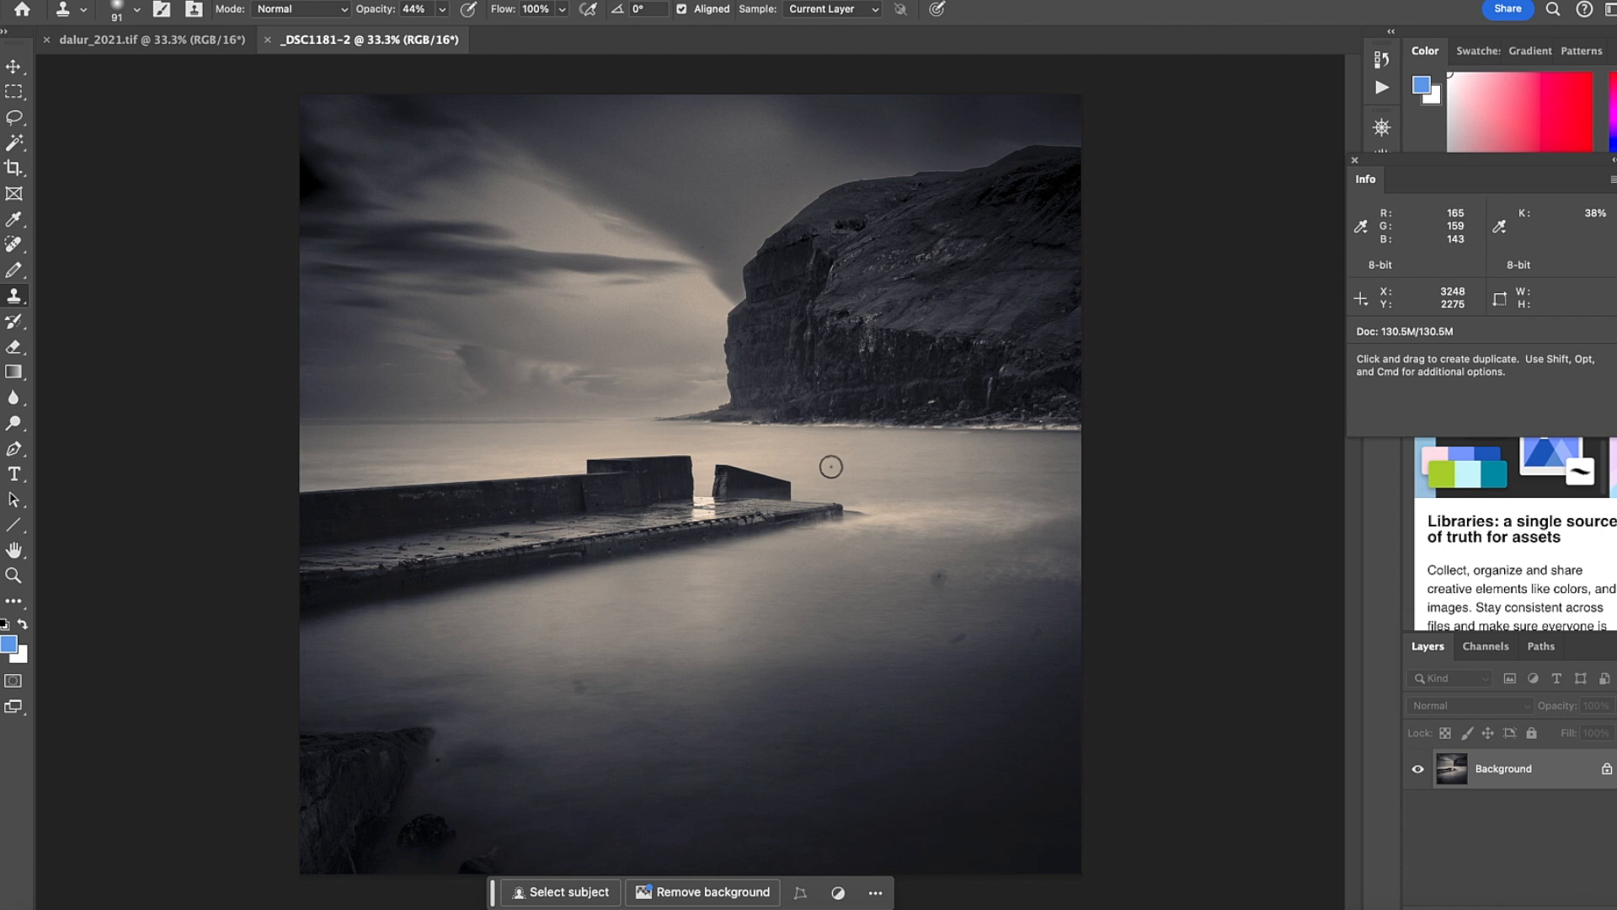
alt+click(911, 576)
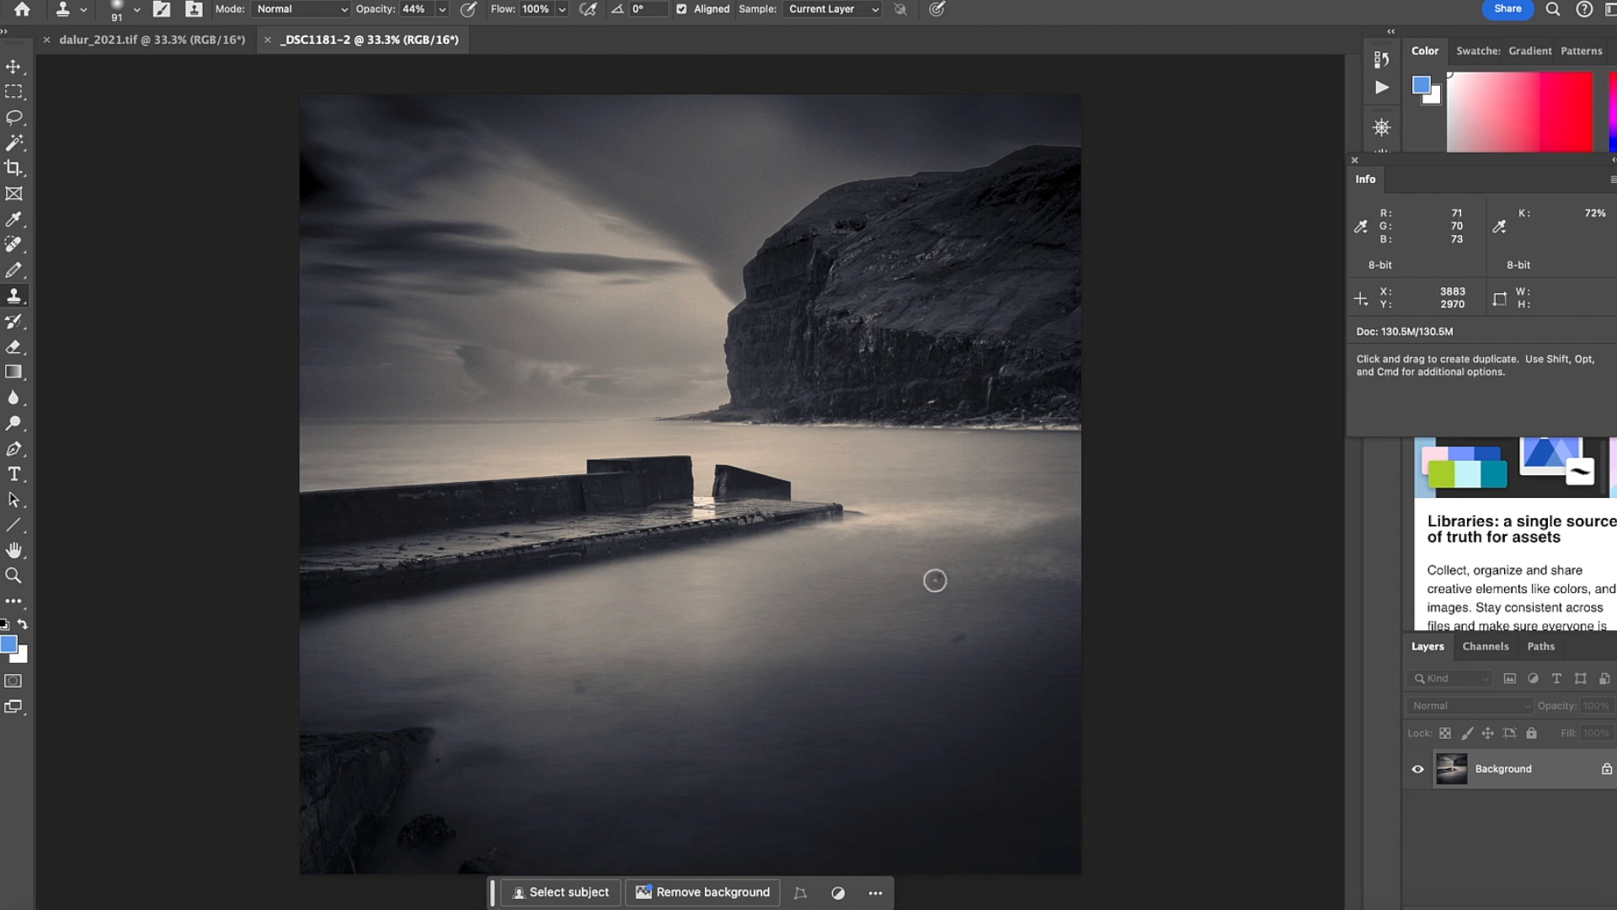
drag(935, 580, 938, 595)
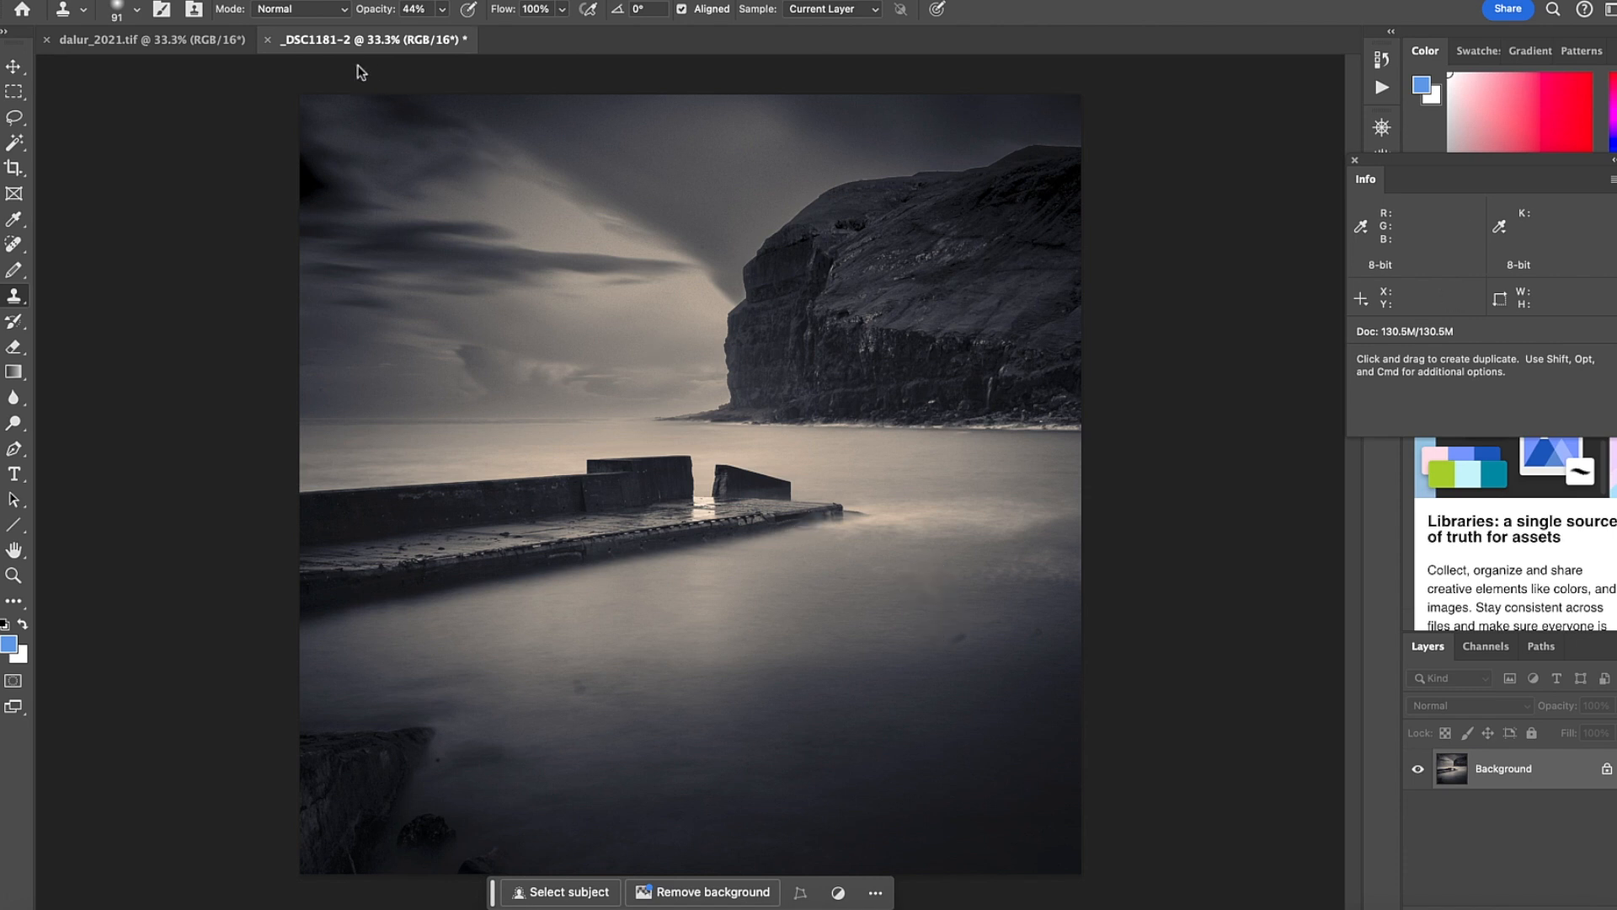
click(221, 0)
click(235, 0)
click(221, 0)
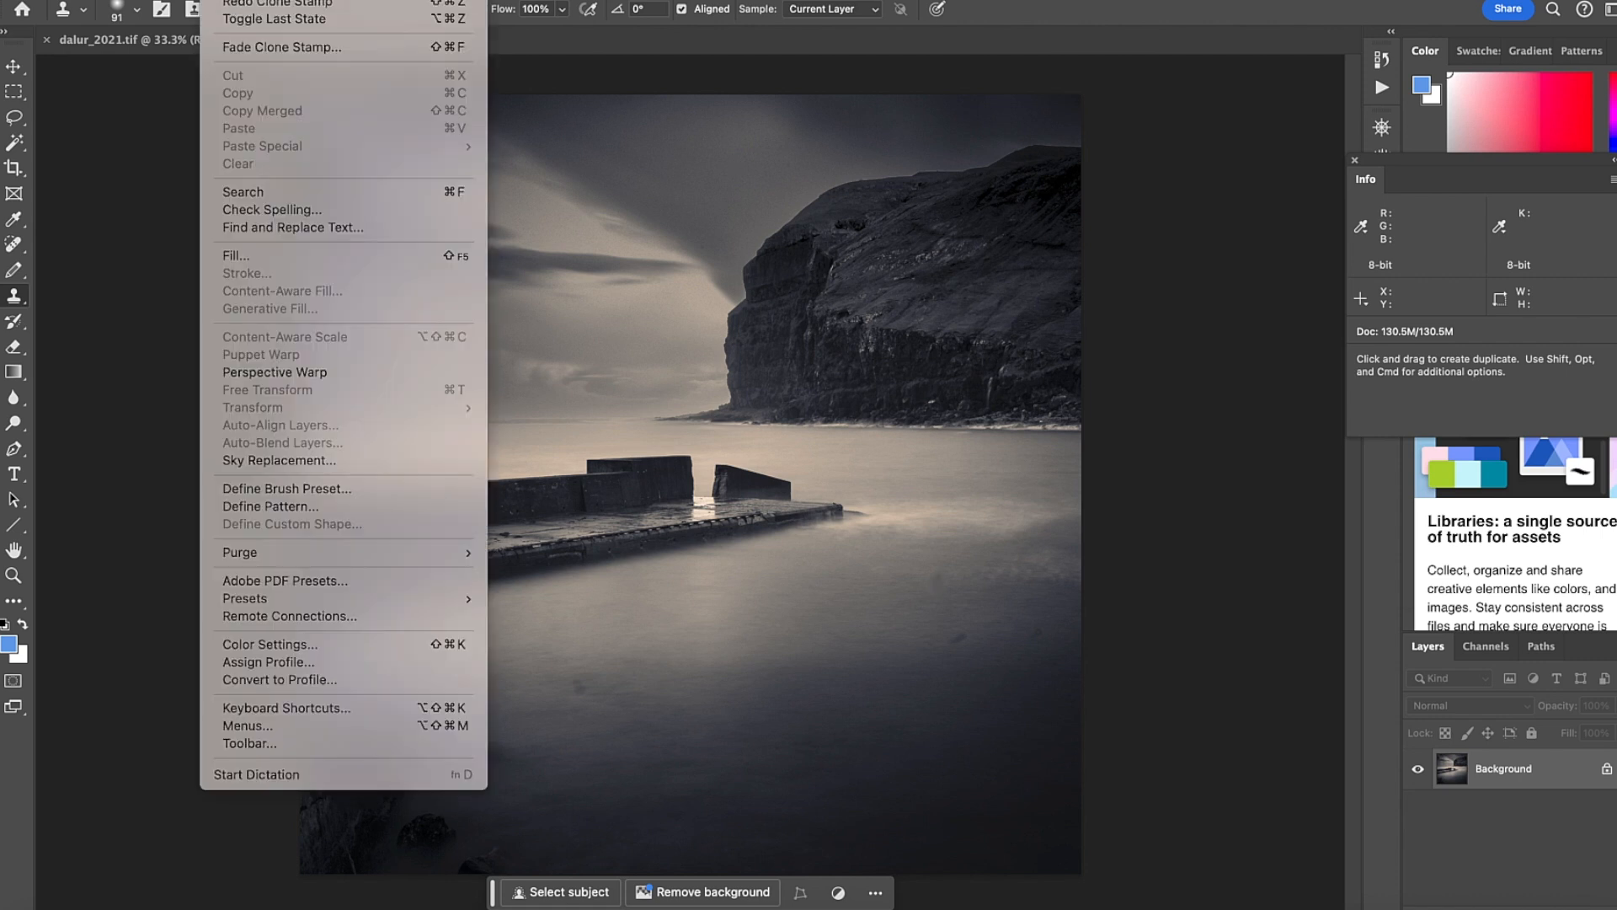
click(236, 4)
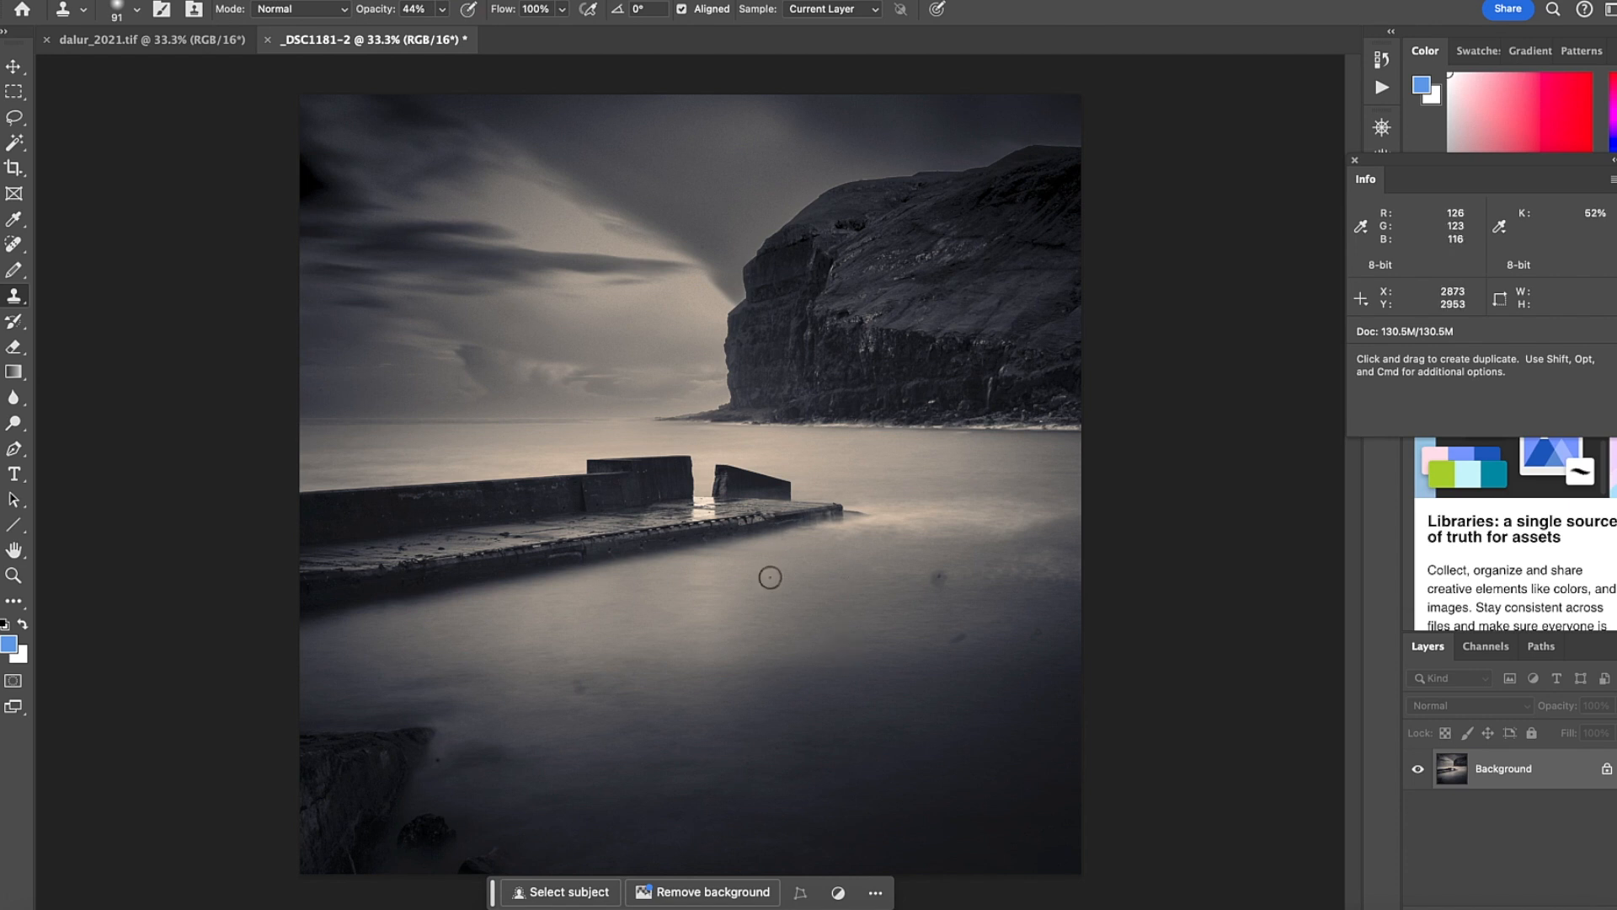
Step: Remove the dark spot in the water beyond the pier's end with a 96 px content-aware Spot Healing Brush
click(15, 246)
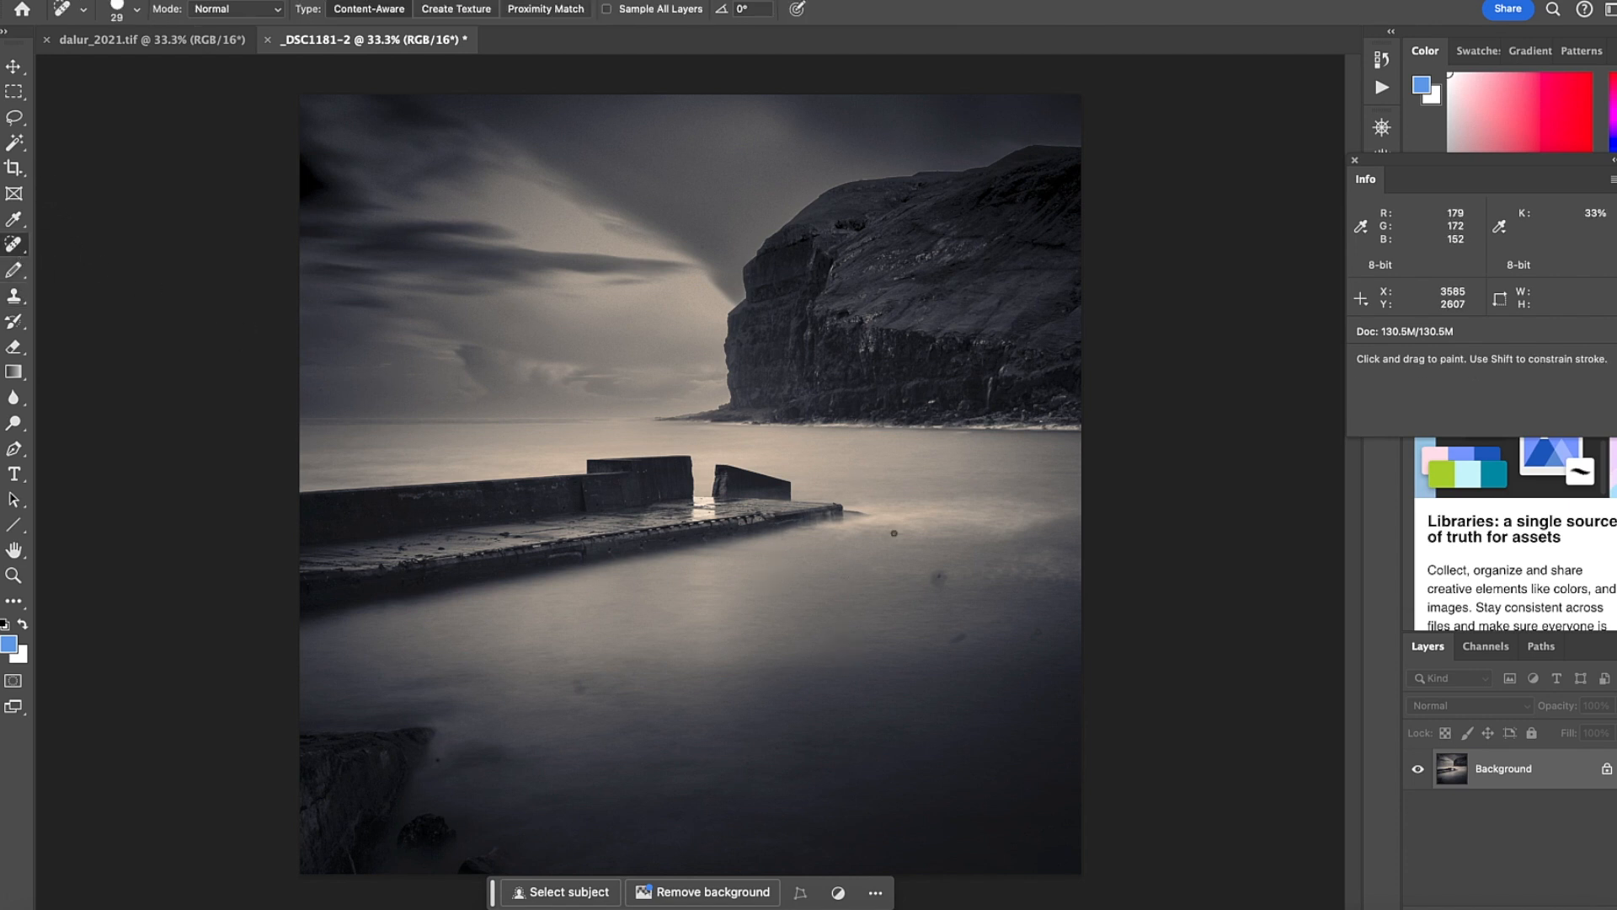
right_click(938, 584)
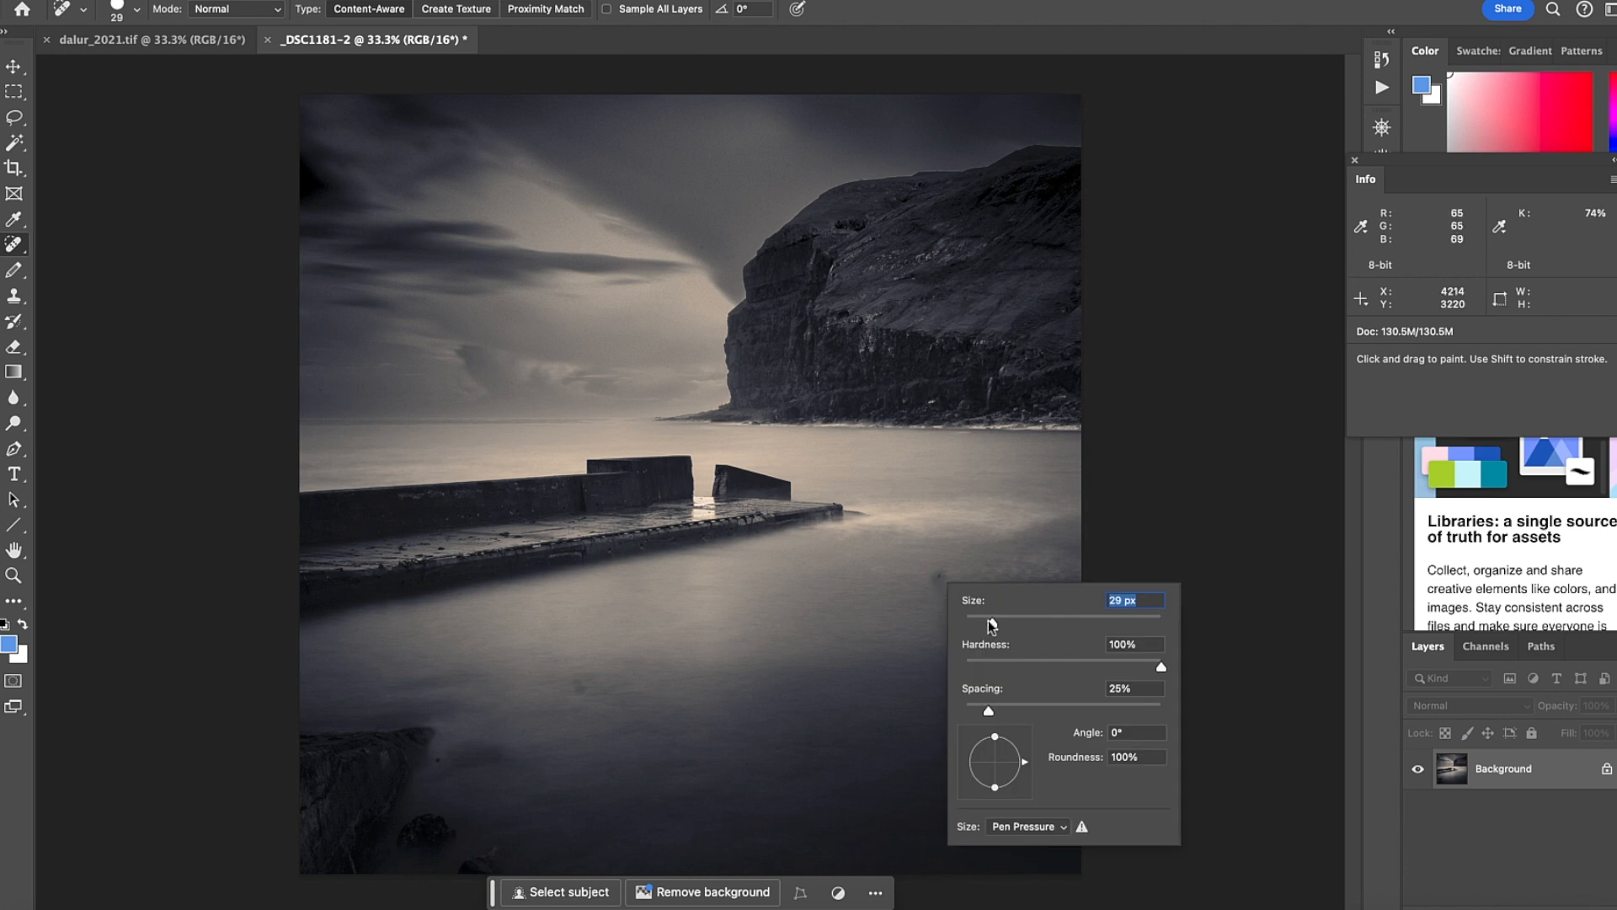
drag(989, 620, 1019, 623)
drag(1023, 630, 1045, 637)
drag(938, 577, 942, 592)
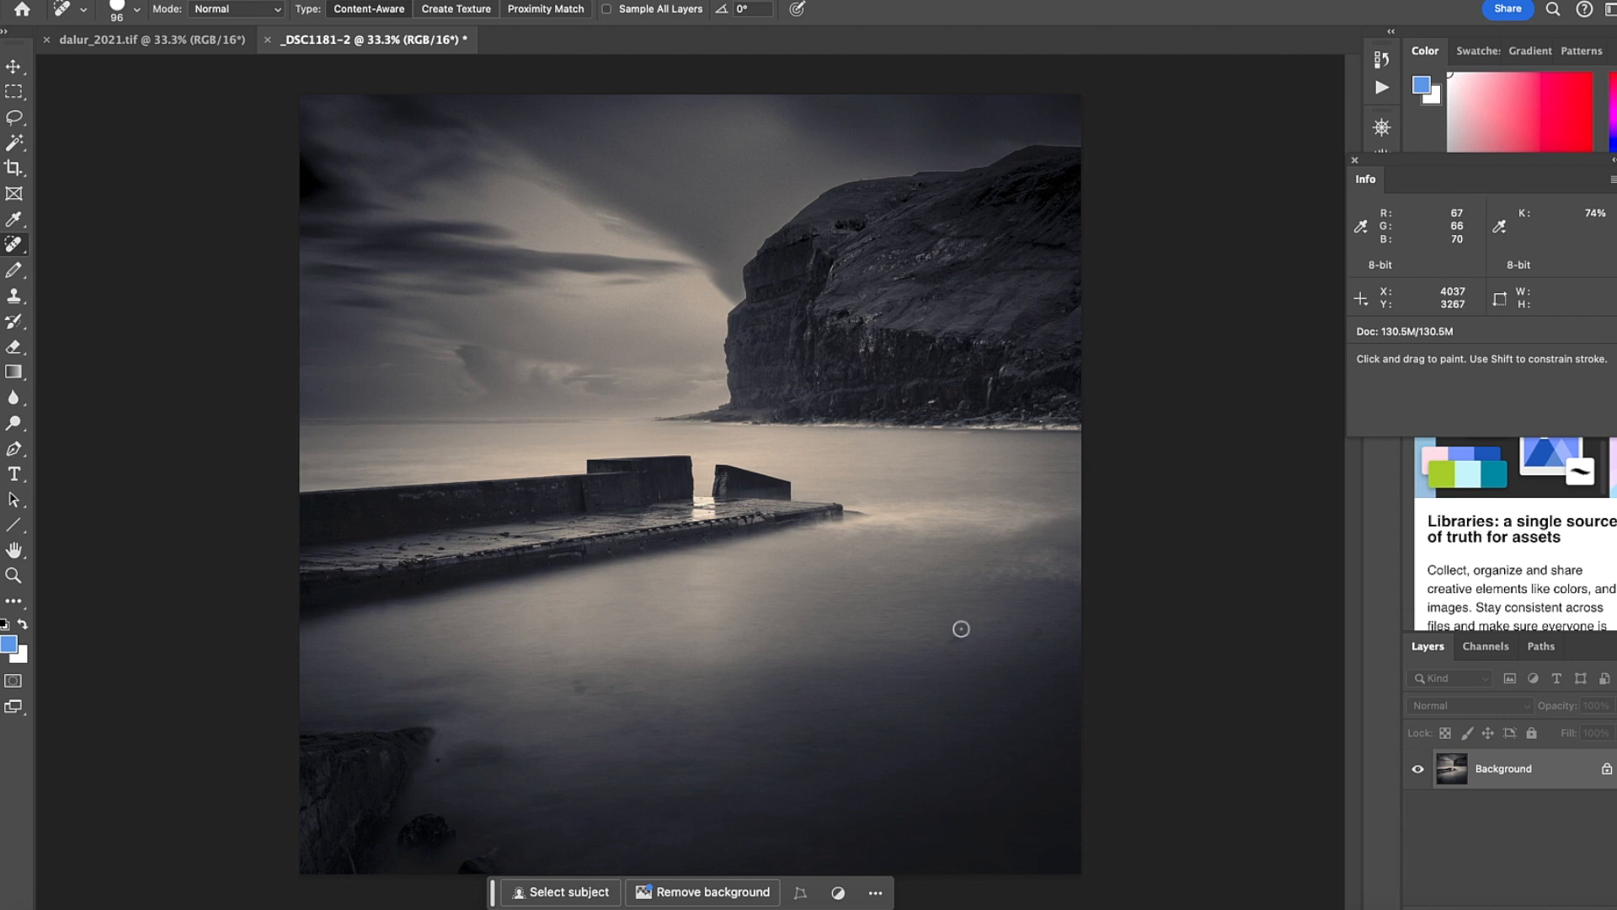
Step: Heal the remaining small blemishes in the water below the pier and touch up a spot at the horizon
drag(967, 634, 958, 640)
drag(1042, 635, 1042, 637)
drag(582, 692, 579, 692)
click(570, 416)
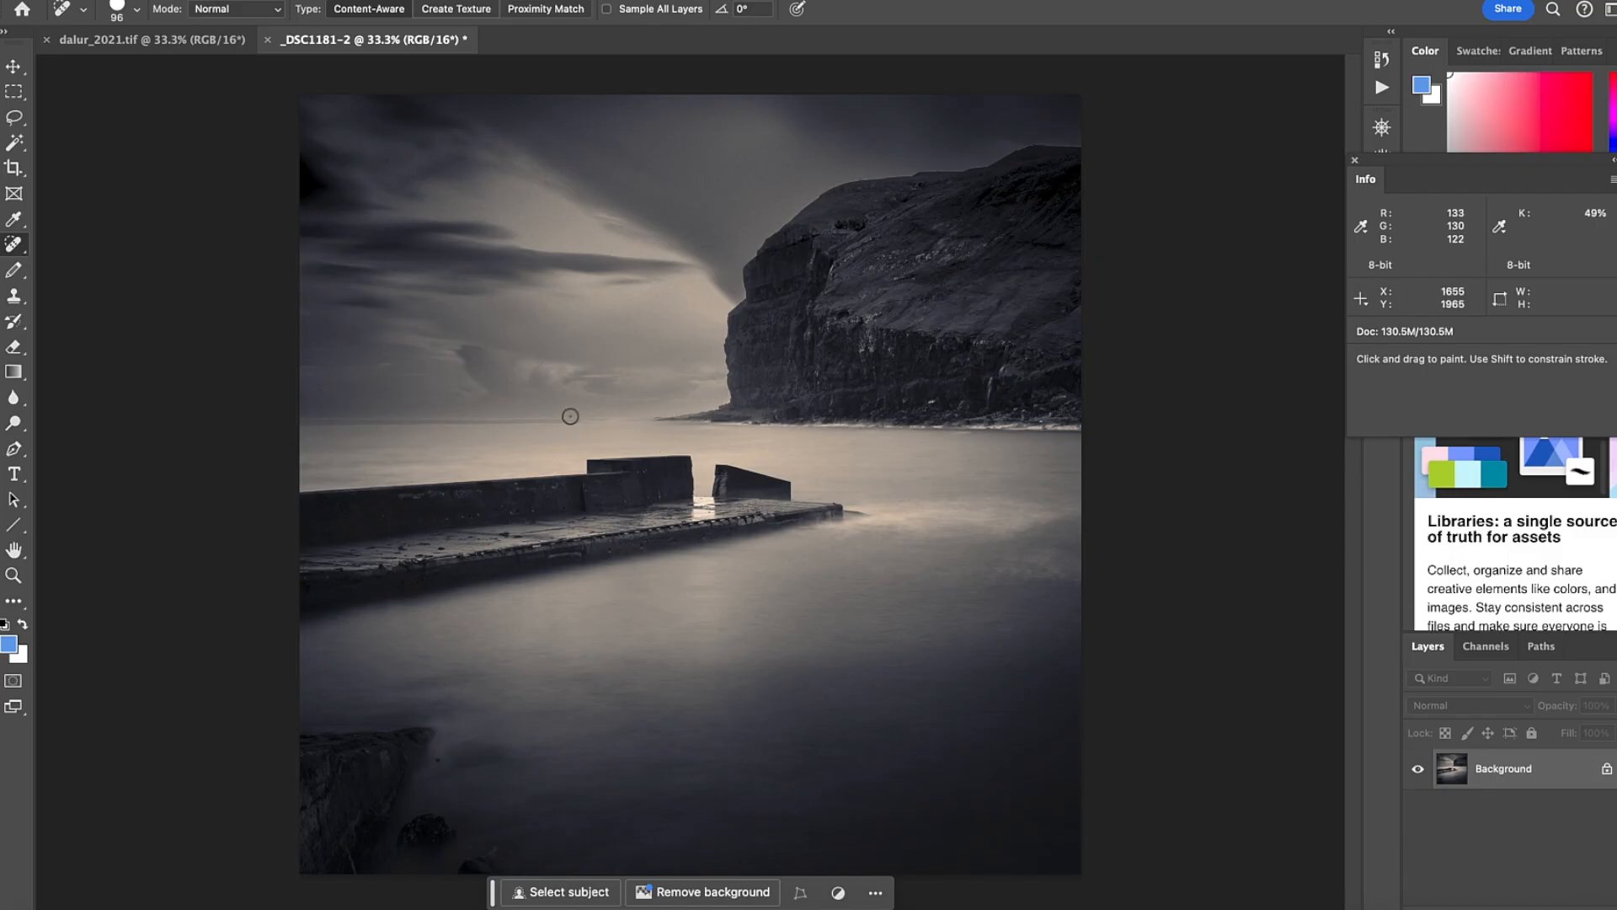